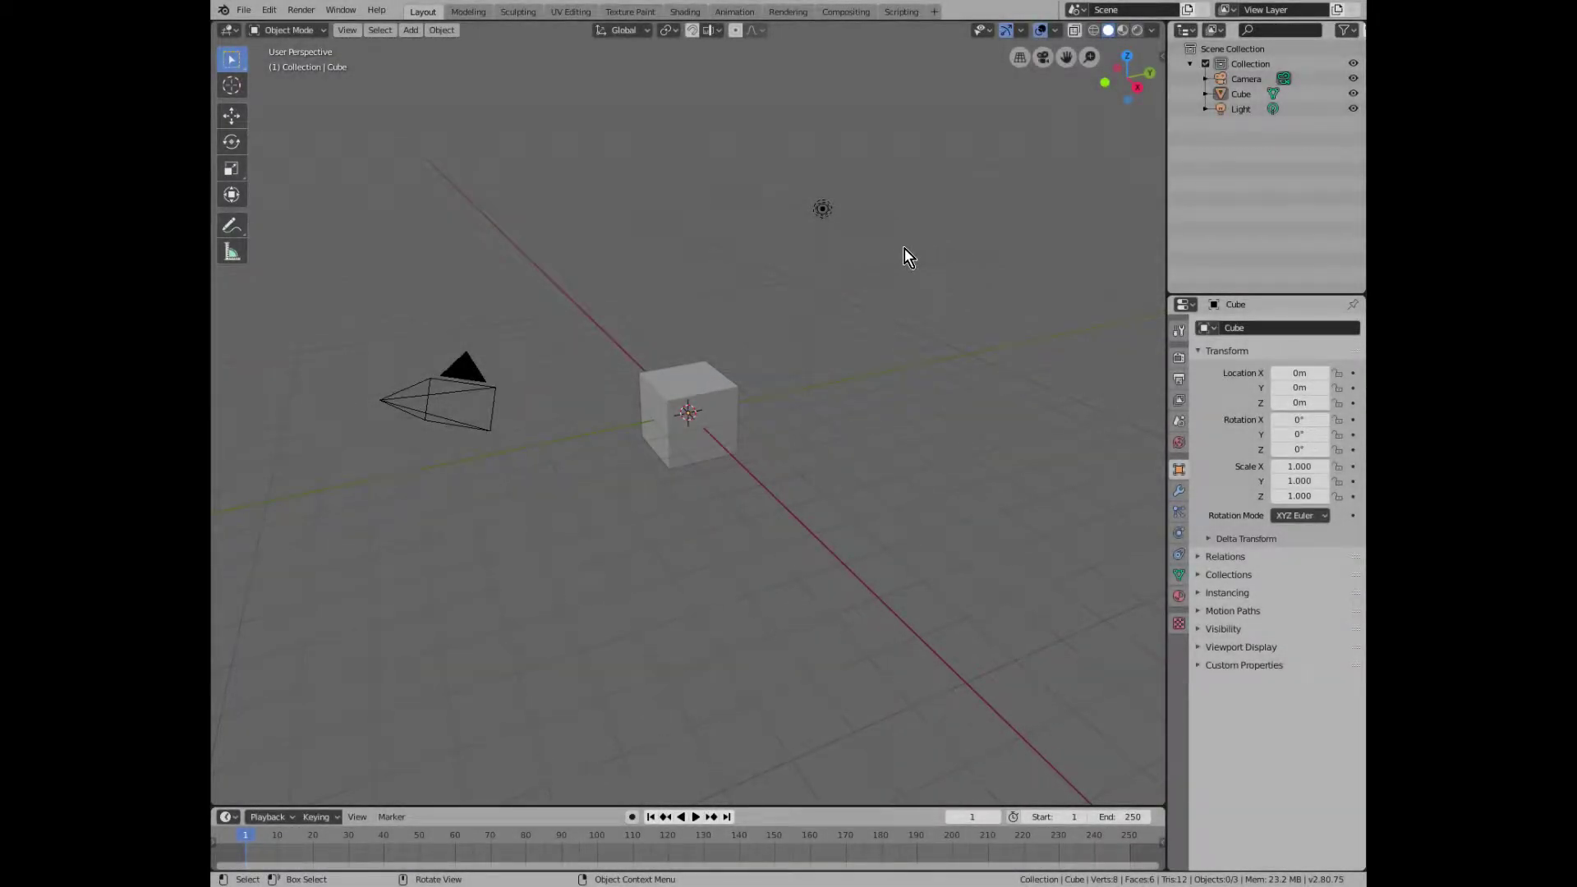
- Select the cube and, in Edit Mode from the Right view, delete all its geometry
{"action": "left_click", "coordinate": [690, 427]}
{"action": "key", "text": "Tab"}
{"action": "left_click", "coordinate": [1137, 88]}
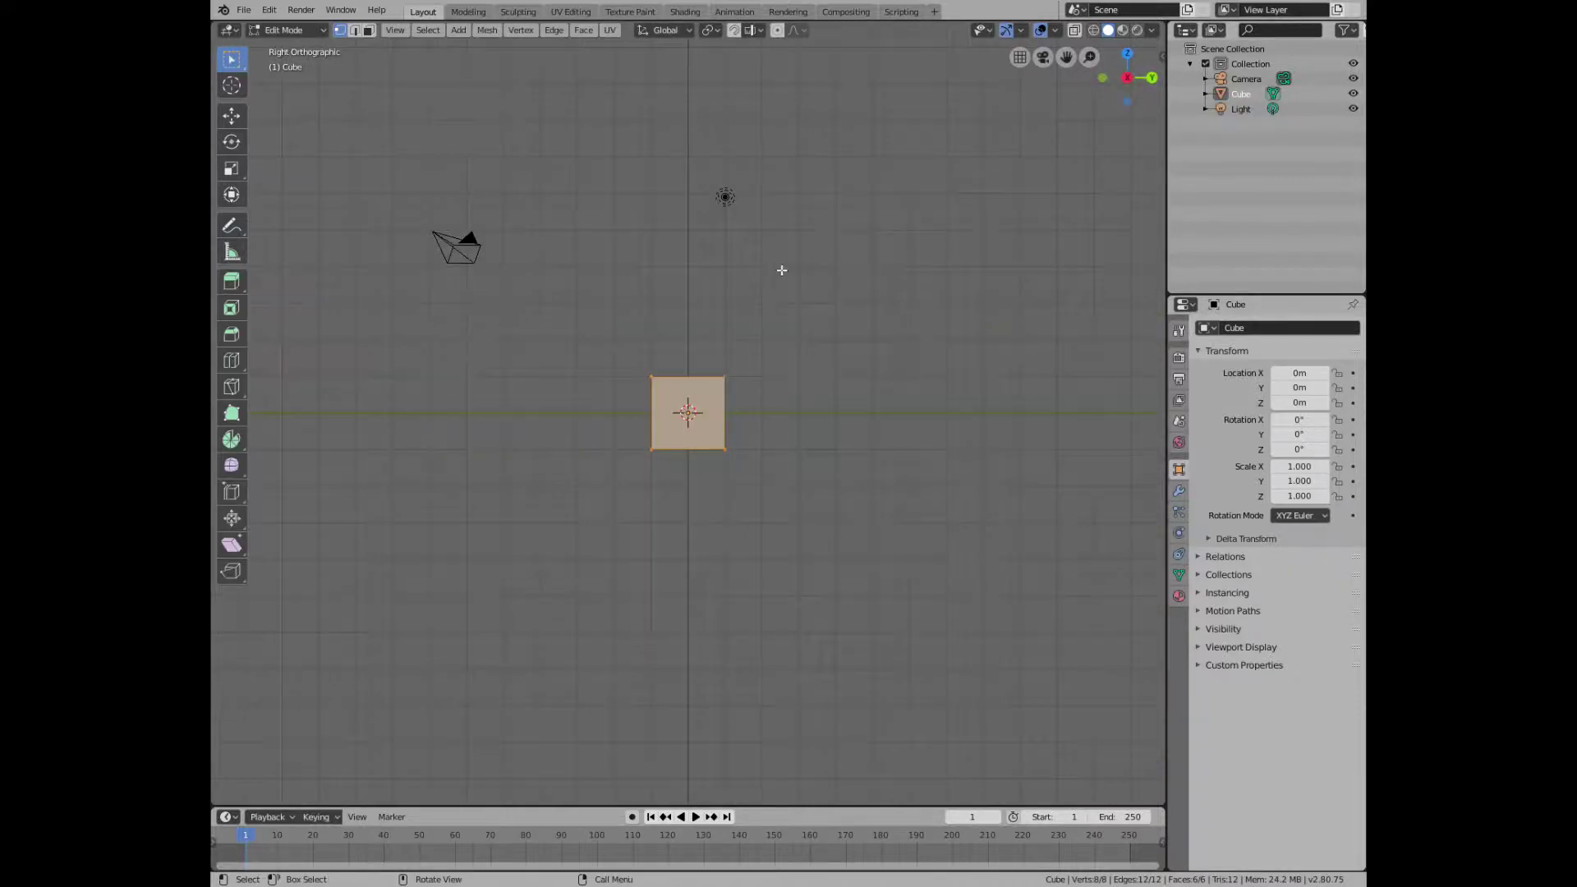
{"action": "key", "text": "x"}
{"action": "left_click", "coordinate": [725, 332]}
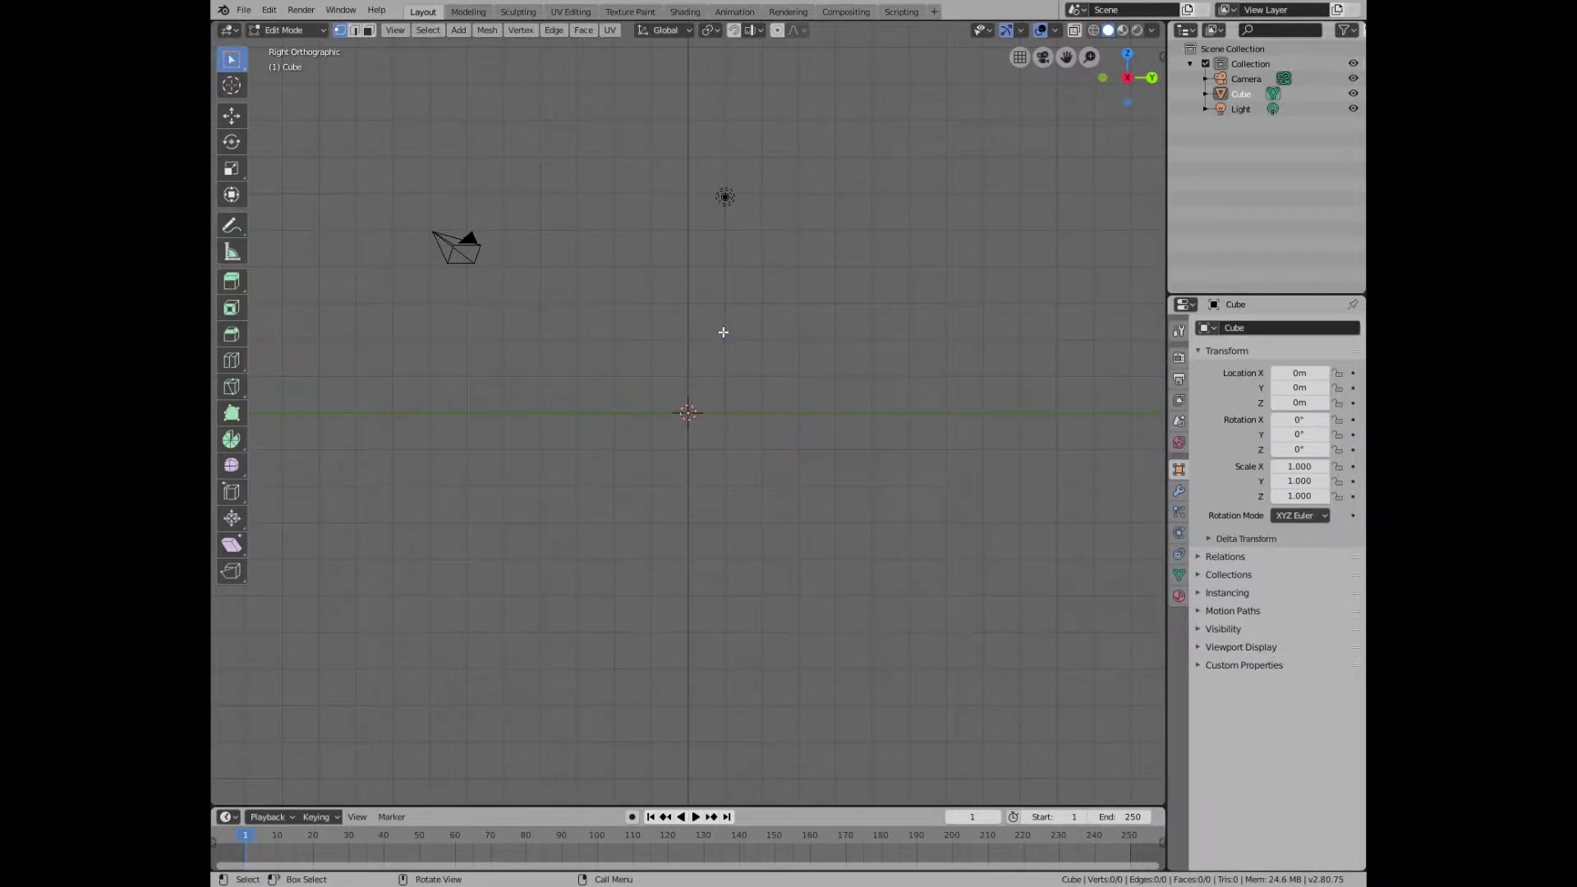
- Add a plane and rotate it 90 degrees about Y so it stands upright
{"action": "key", "text": "shift+a"}
{"action": "left_click", "coordinate": [723, 332]}
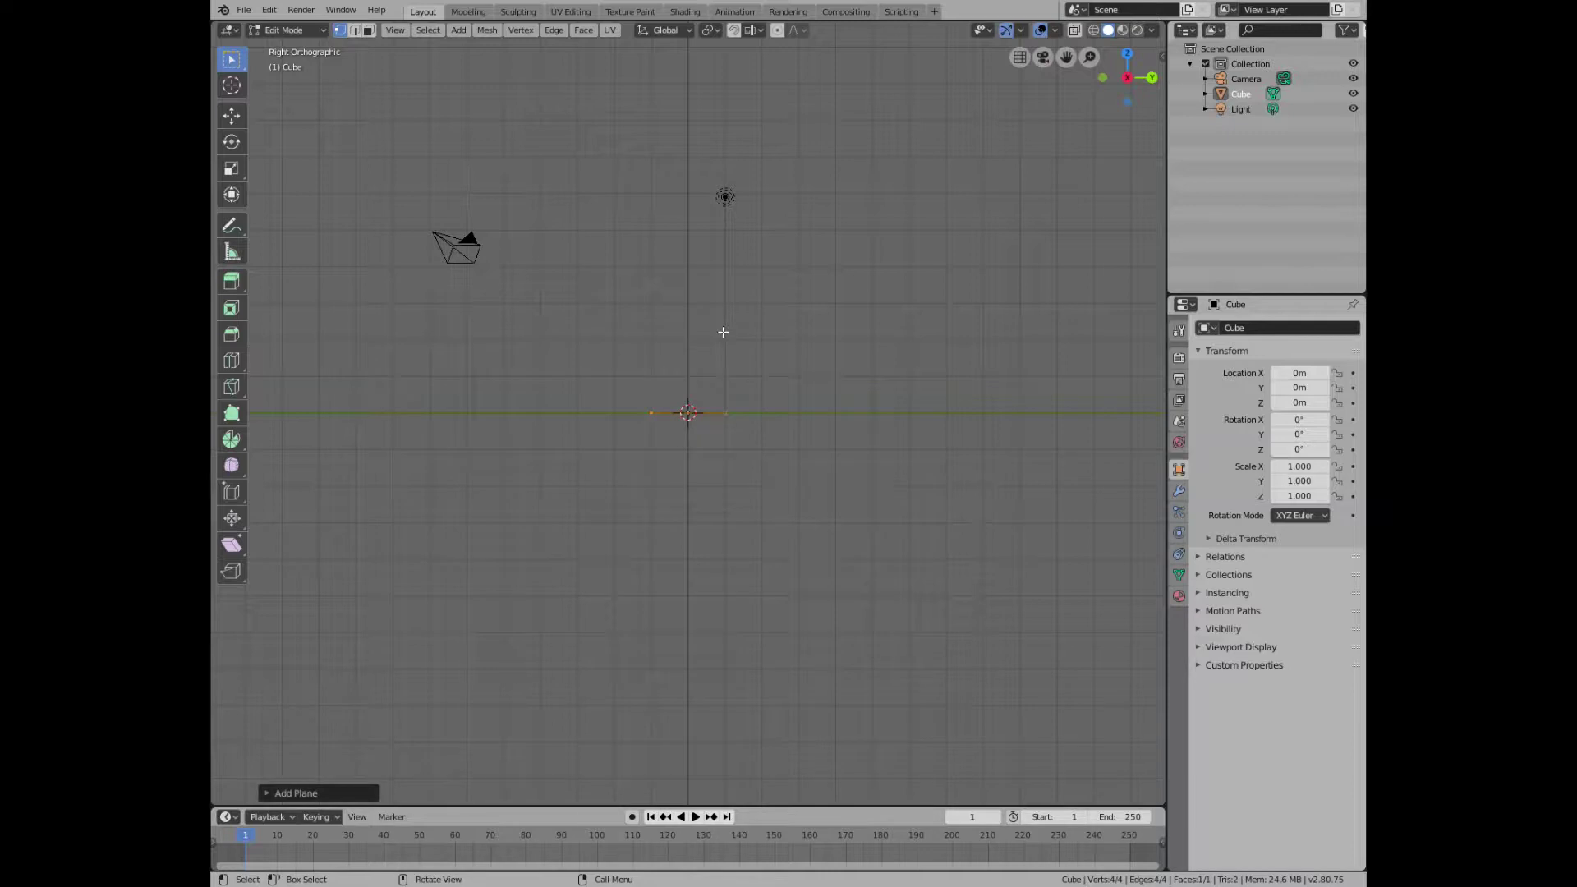
{"action": "type", "text": "ry"}
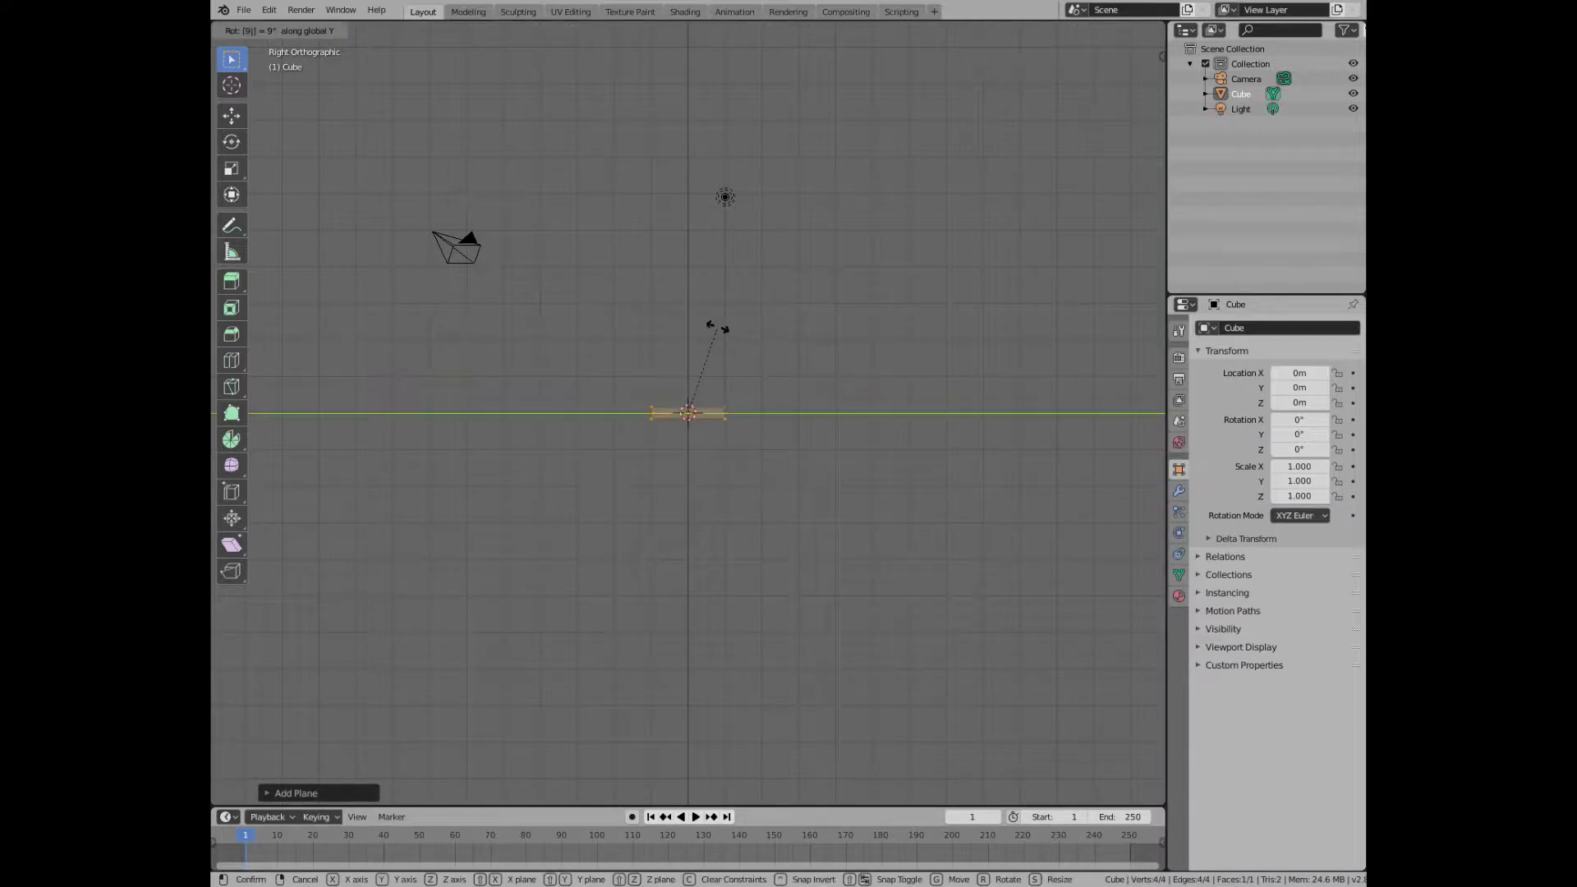
{"action": "type", "text": "90"}
{"action": "key", "text": "Return"}
- In edge select mode, extrude the plane's left edge into five leftward segments
{"action": "key", "text": "2"}
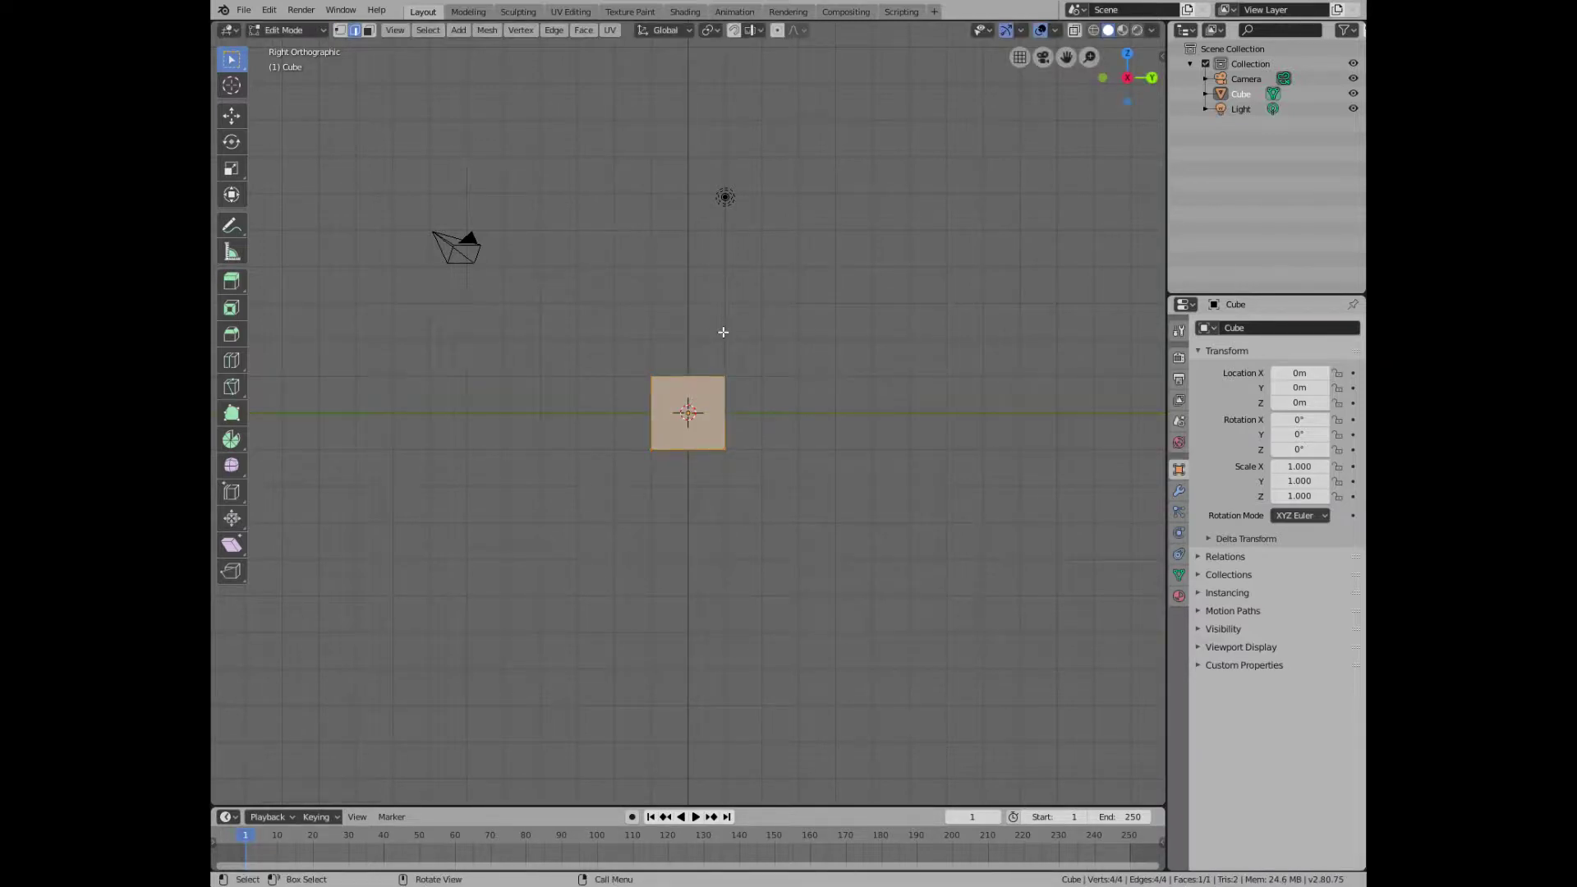
{"action": "left_click", "coordinate": [667, 418]}
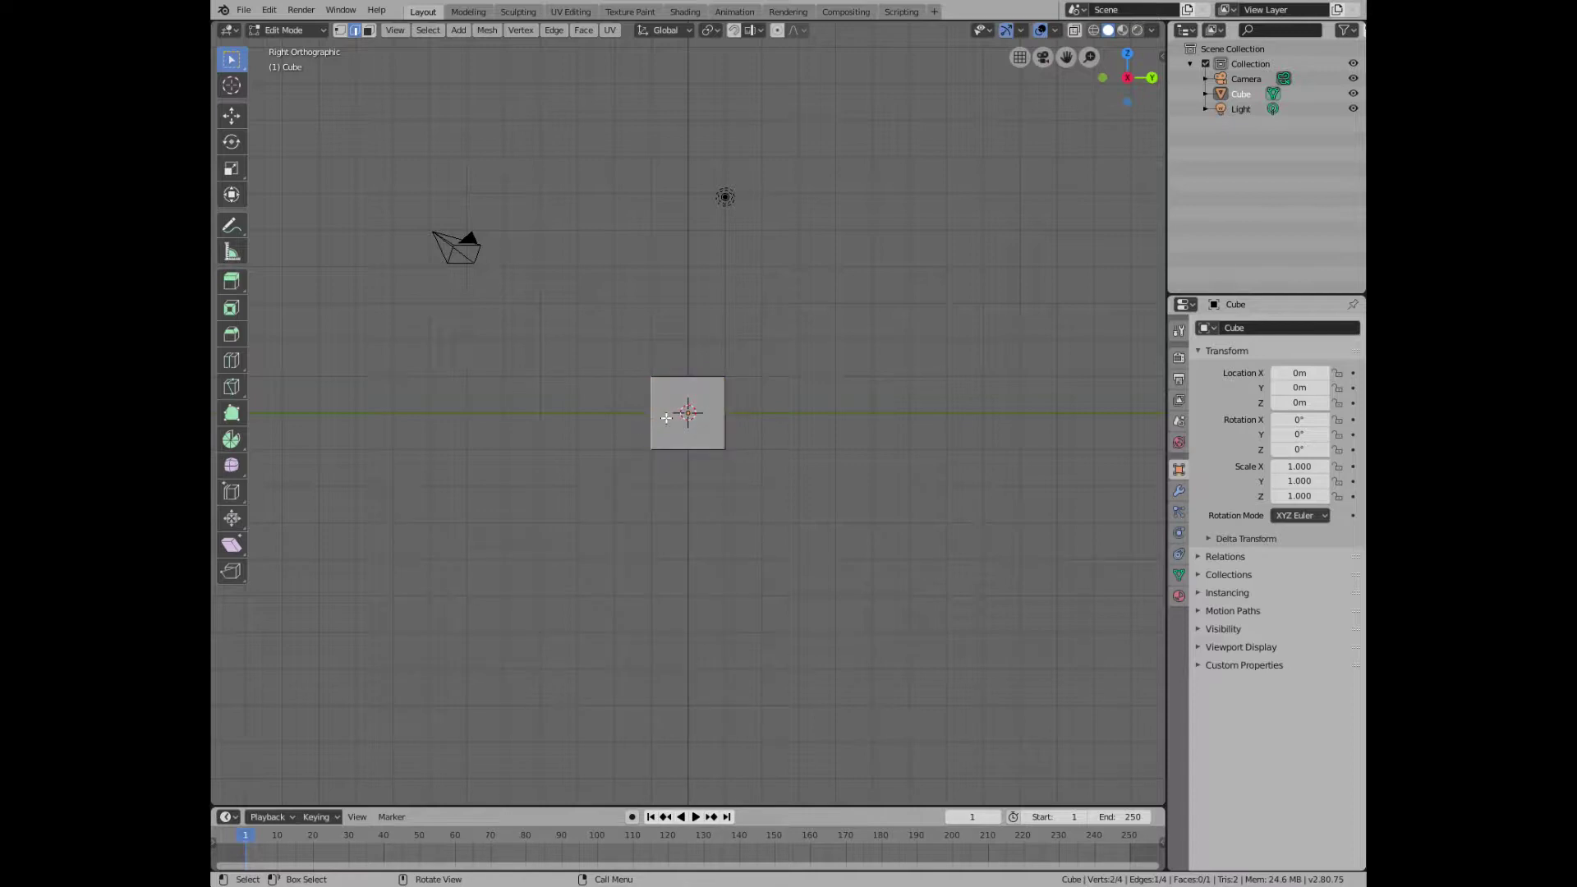
{"action": "key", "text": "e"}
{"action": "left_click", "coordinate": [609, 419]}
{"action": "key", "text": "e"}
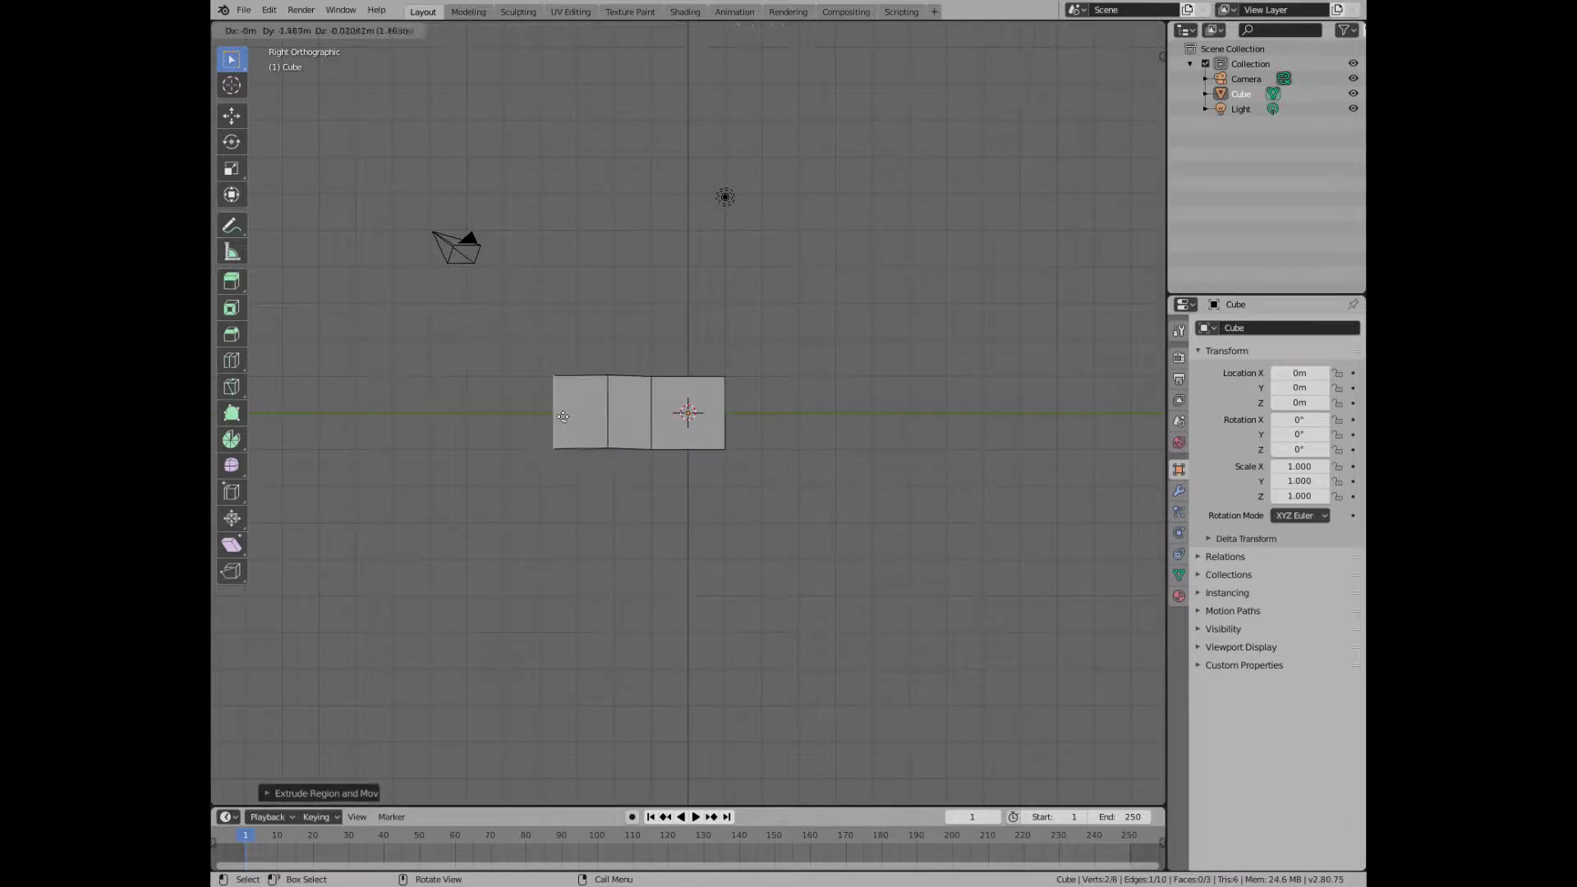
{"action": "left_click", "coordinate": [552, 420]}
{"action": "key", "text": "e"}
{"action": "left_click", "coordinate": [503, 419]}
{"action": "key", "text": "e"}
{"action": "left_click", "coordinate": [445, 415]}
{"action": "key", "text": "e"}
{"action": "left_click", "coordinate": [370, 411]}
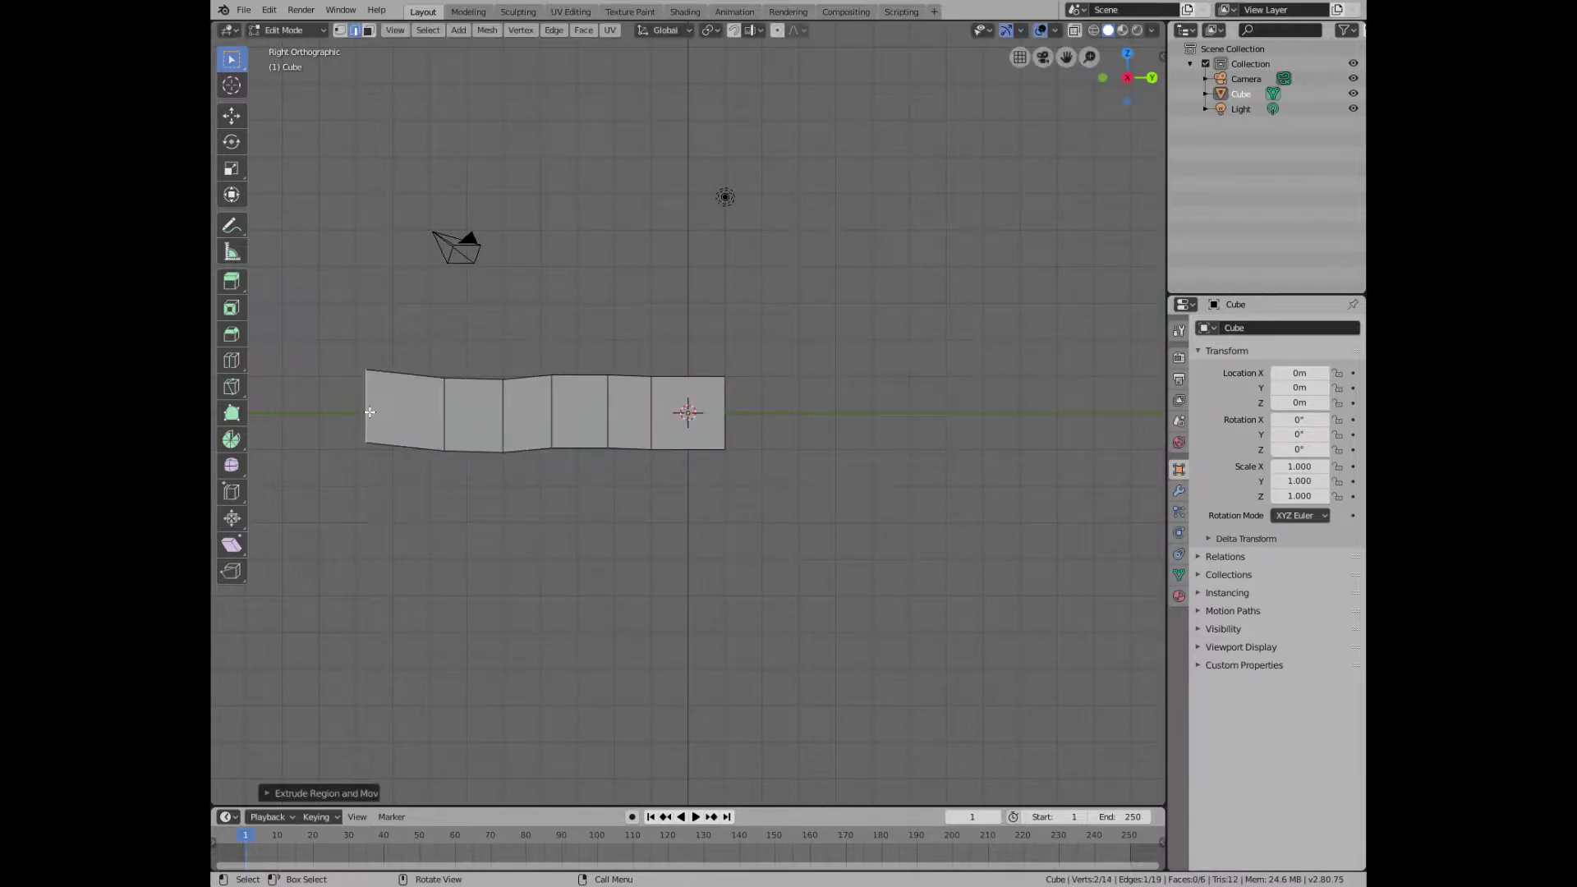
- Extrude a row of segments rightward from the plane's right edge
{"action": "key", "text": "e"}
{"action": "left_click", "coordinate": [793, 415]}
{"action": "key", "text": "e"}
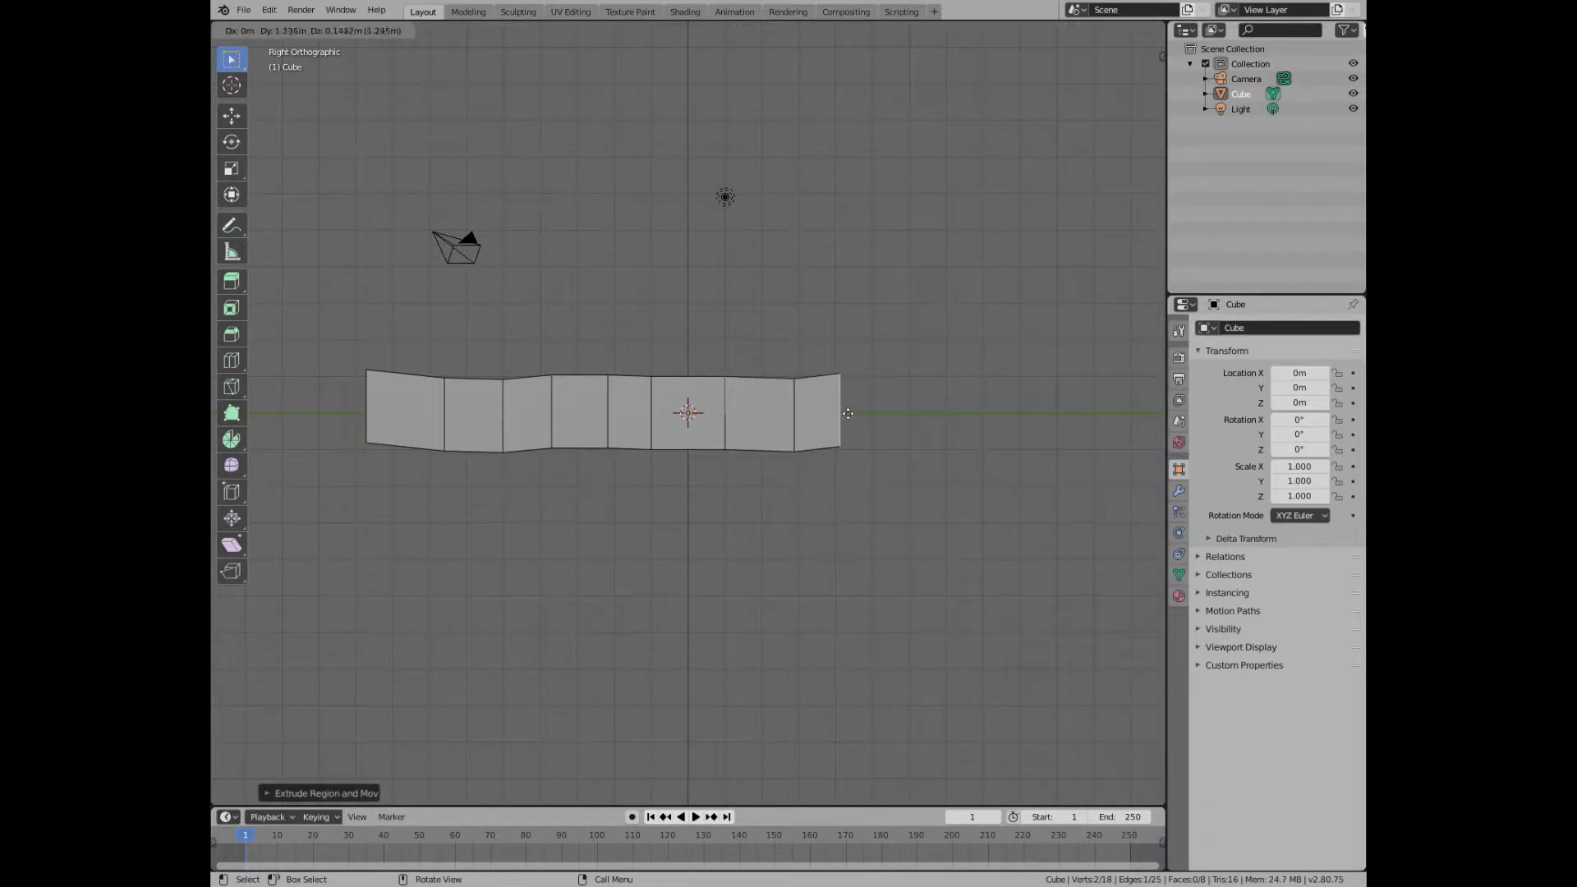
{"action": "key", "text": "e"}
{"action": "left_click", "coordinate": [892, 414]}
{"action": "left_click", "coordinate": [967, 414]}
{"action": "key", "text": "e"}
{"action": "left_click", "coordinate": [1036, 416]}
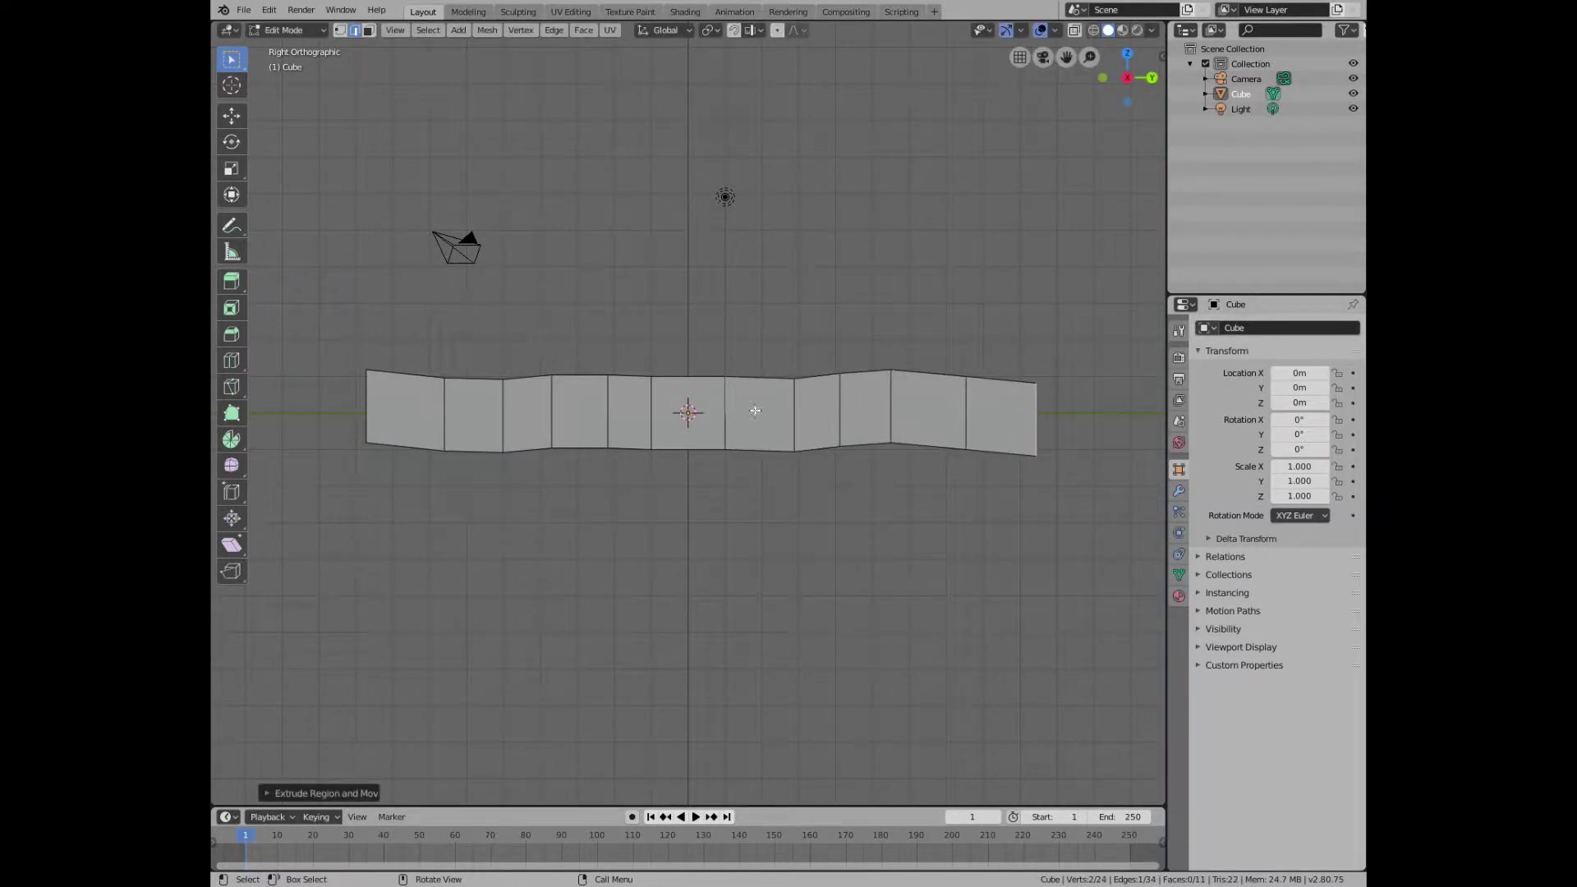
- Extrude the middle face's top edge upward into a column of segments
{"action": "left_click", "coordinate": [713, 381]}
{"action": "key", "text": "e"}
{"action": "left_click", "coordinate": [688, 350]}
{"action": "key", "text": "e"}
{"action": "left_click", "coordinate": [679, 315]}
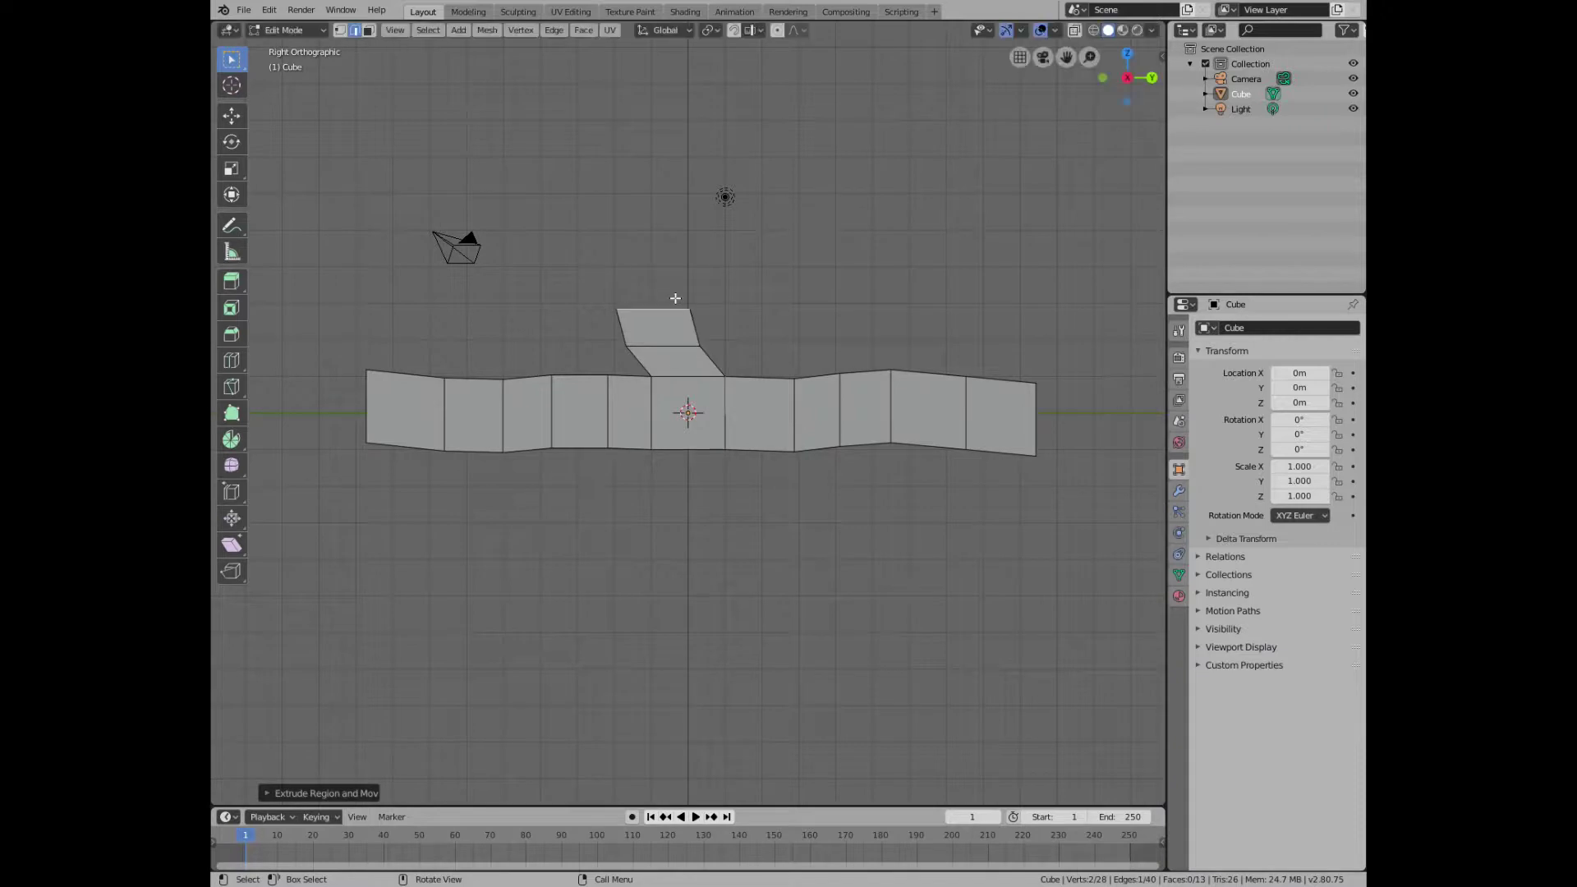
{"action": "left_click", "coordinate": [684, 278]}
{"action": "key", "text": "e"}
{"action": "left_click", "coordinate": [683, 236]}
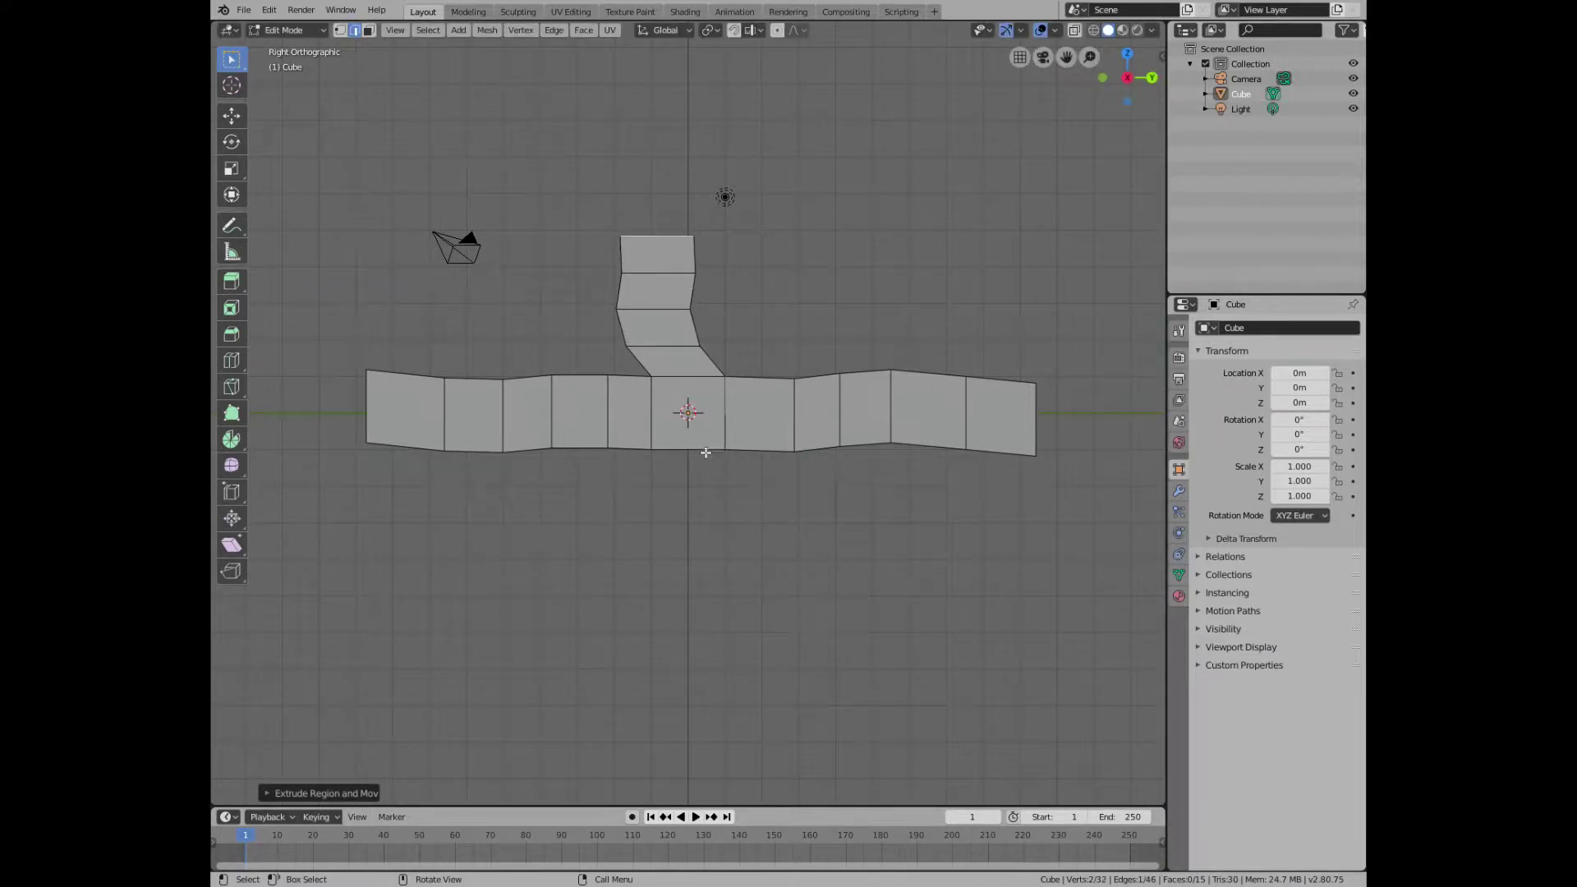
- Extrude segments downward from the middle face's bottom edge and return to Object Mode
{"action": "key", "text": "e"}
{"action": "left_click", "coordinate": [673, 535]}
{"action": "key", "text": "e"}
{"action": "left_click", "coordinate": [657, 593]}
{"action": "key", "text": "e"}
{"action": "left_click", "coordinate": [658, 612]}
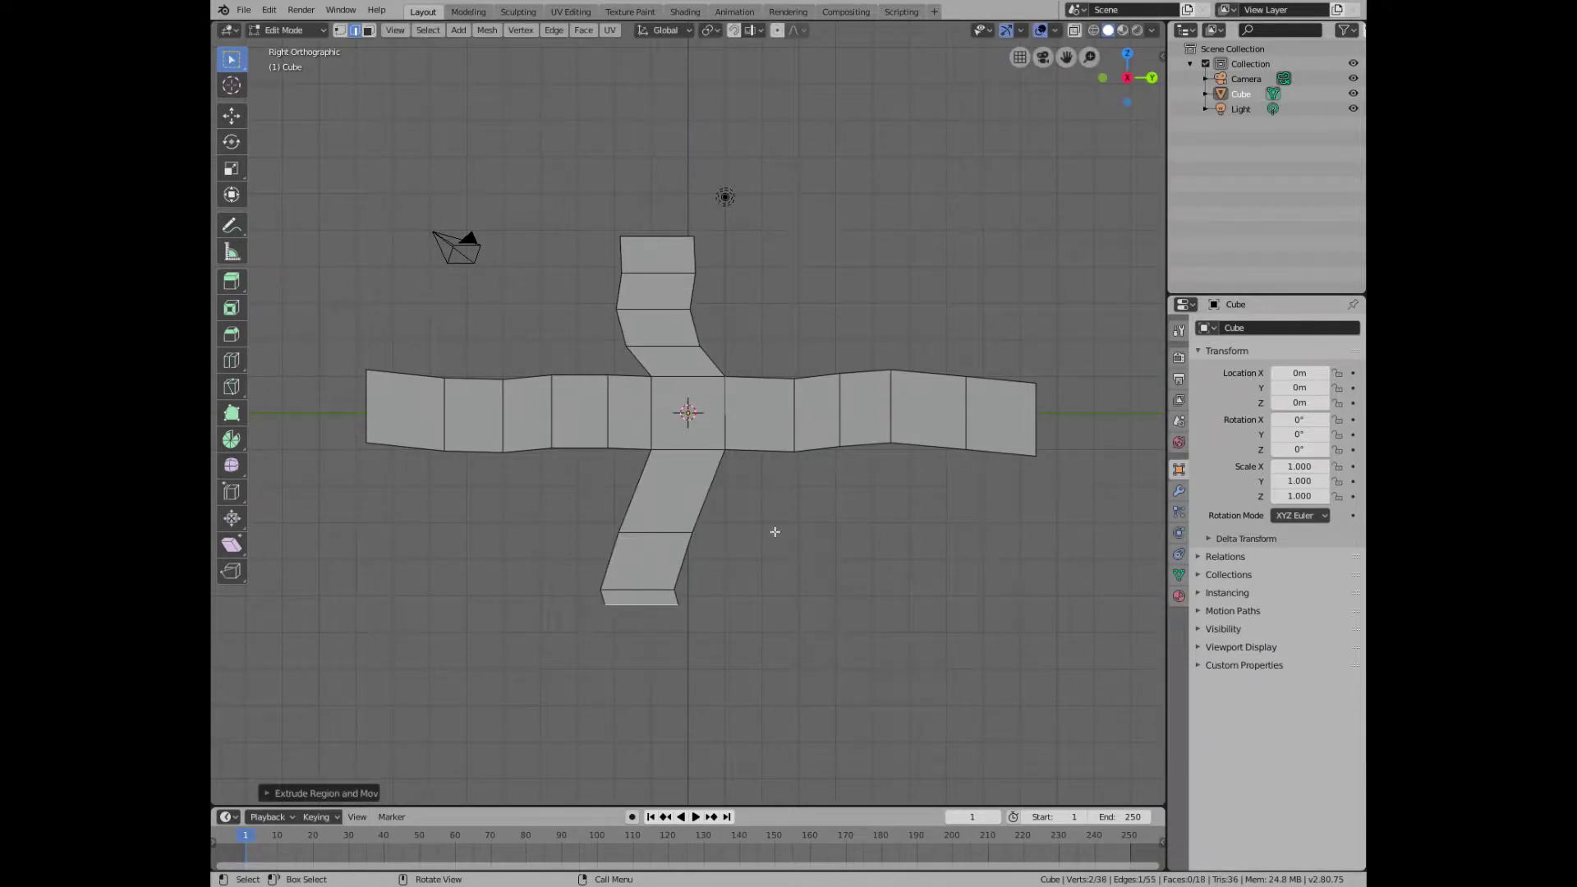
{"action": "key", "text": "Tab"}
- Add an armature and, in Edit Mode, place its first bone near the strip's right end
{"action": "left_click", "coordinate": [834, 549]}
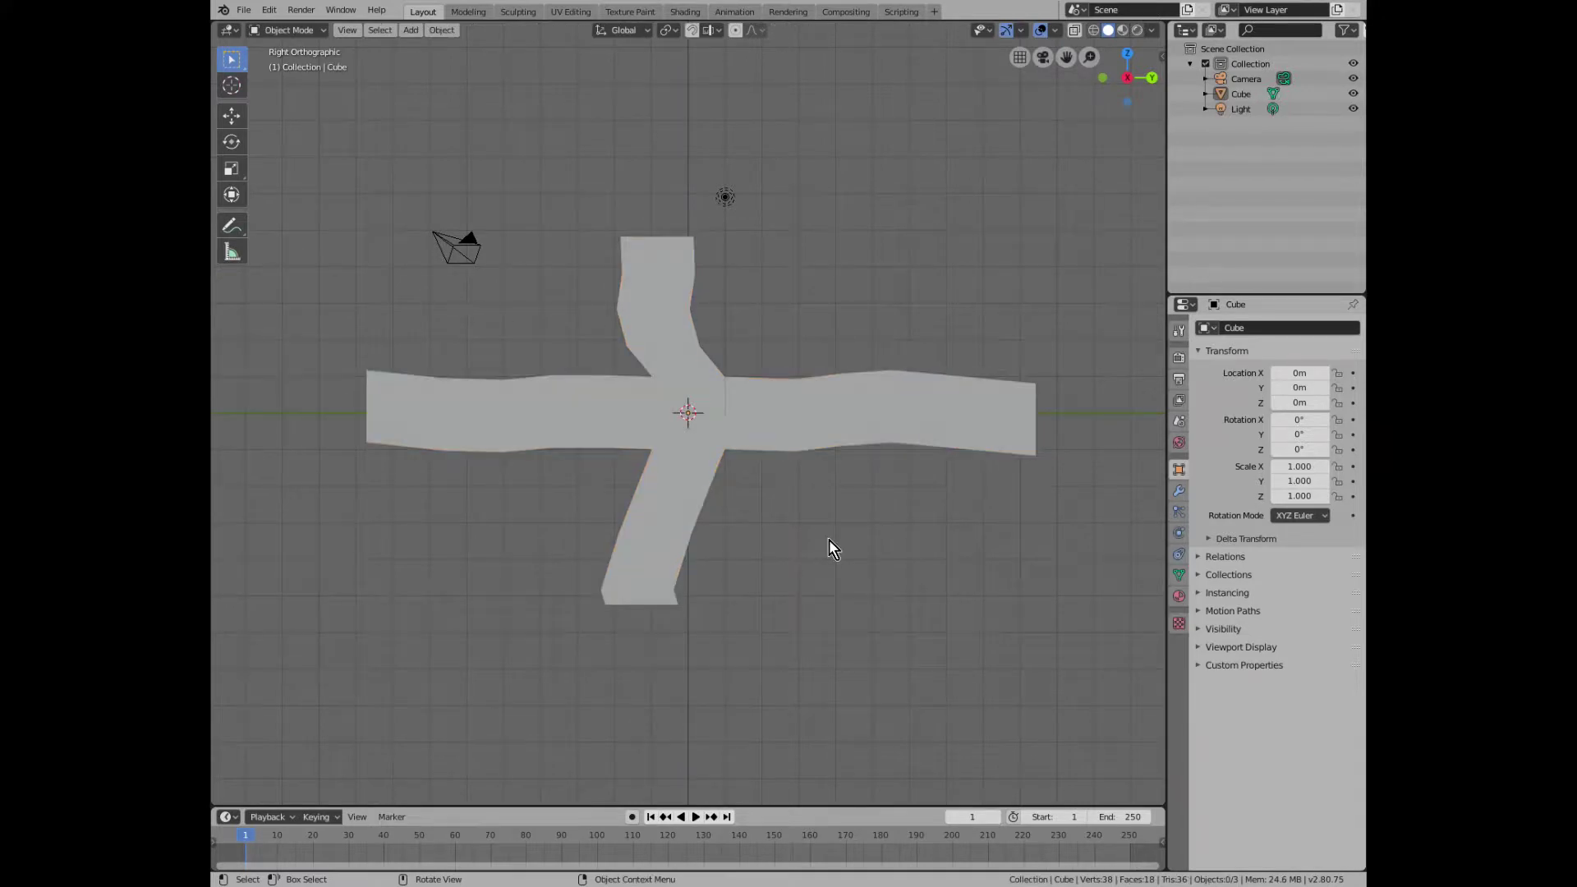
{"action": "key", "text": "shift+a"}
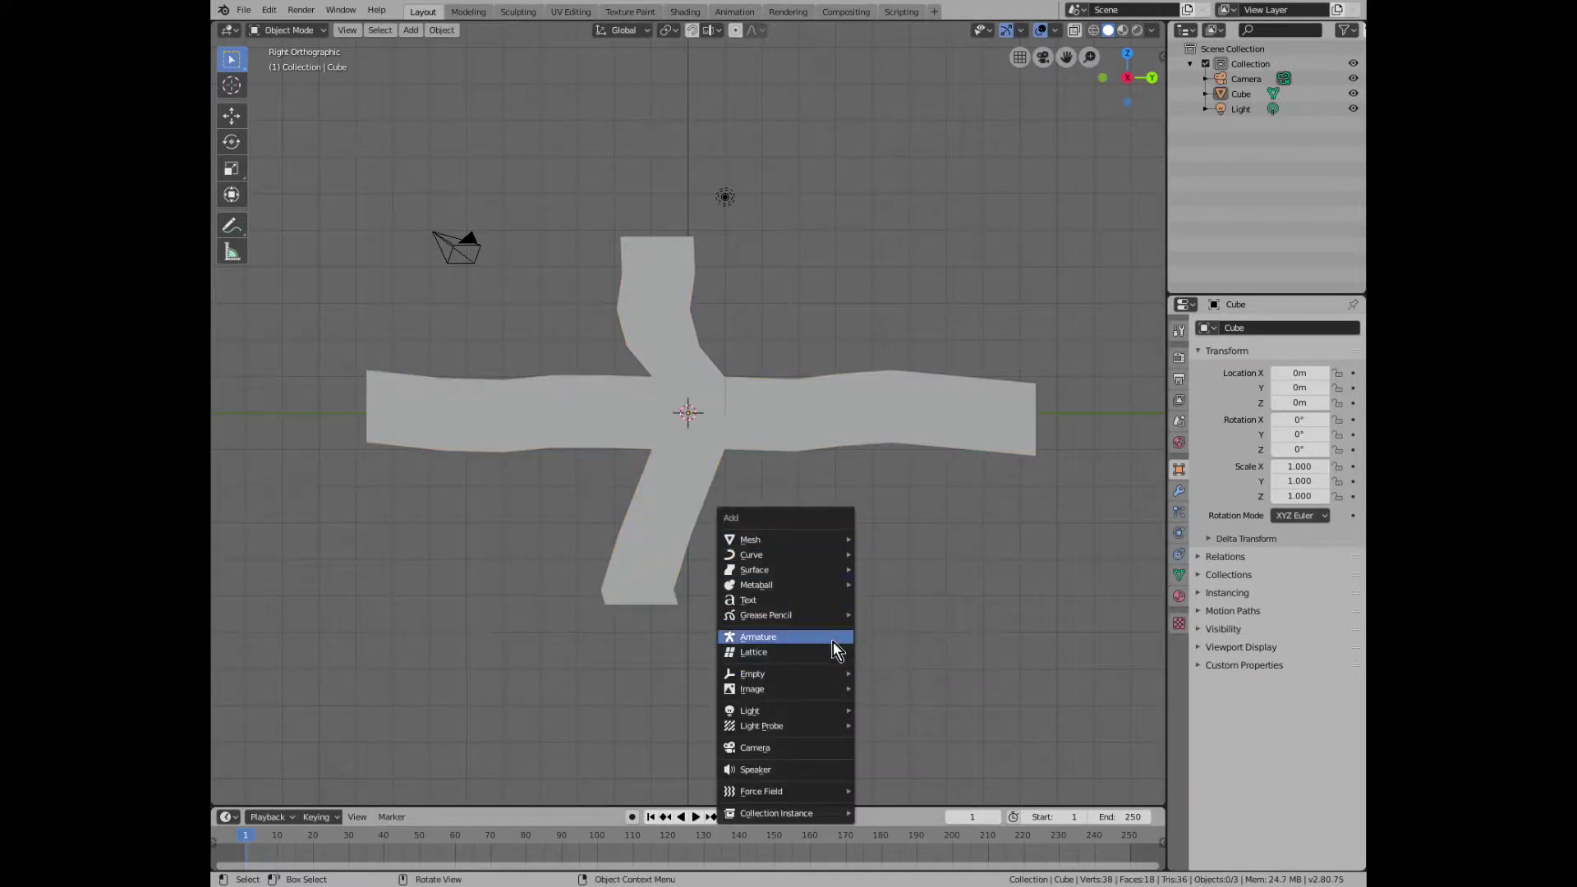
{"action": "left_click", "coordinate": [835, 649]}
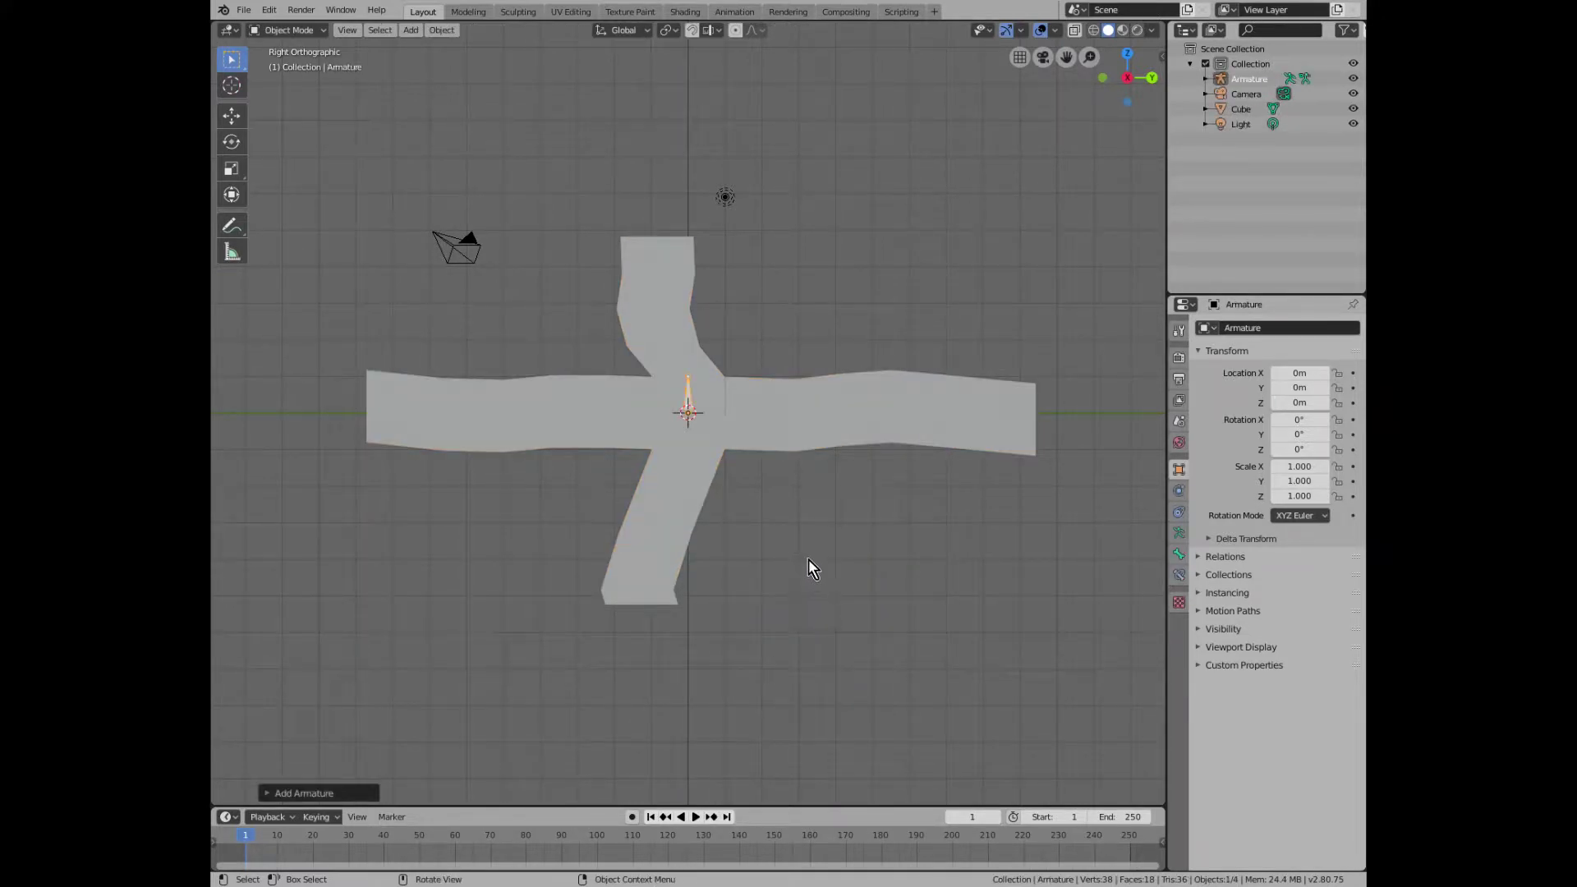
{"action": "key", "text": "Tab"}
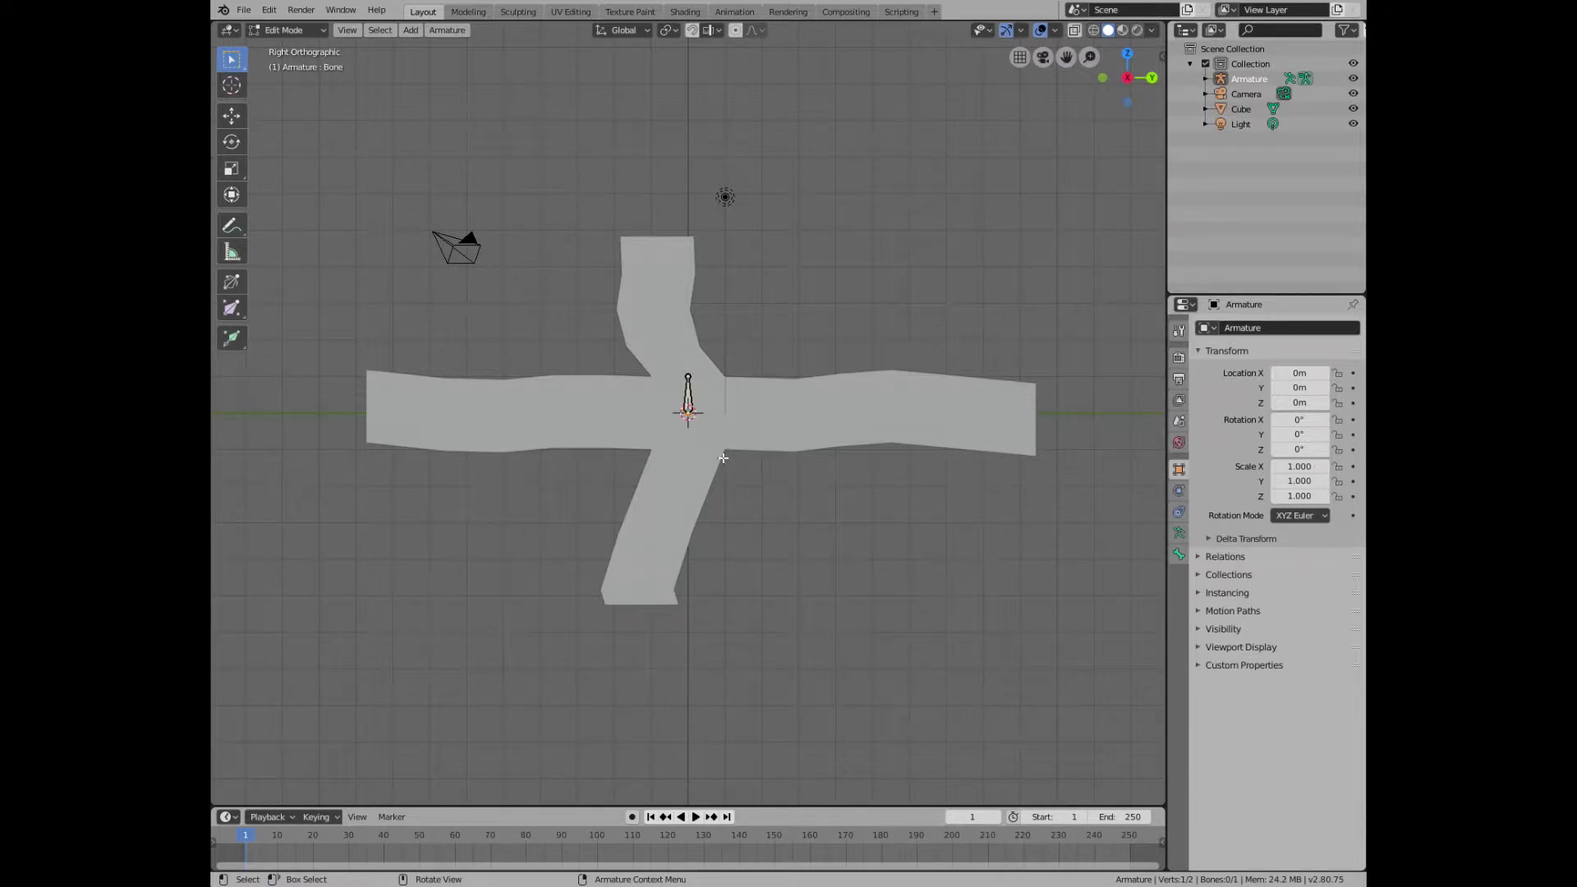
{"action": "key", "text": "g"}
{"action": "left_click", "coordinate": [1071, 458]}
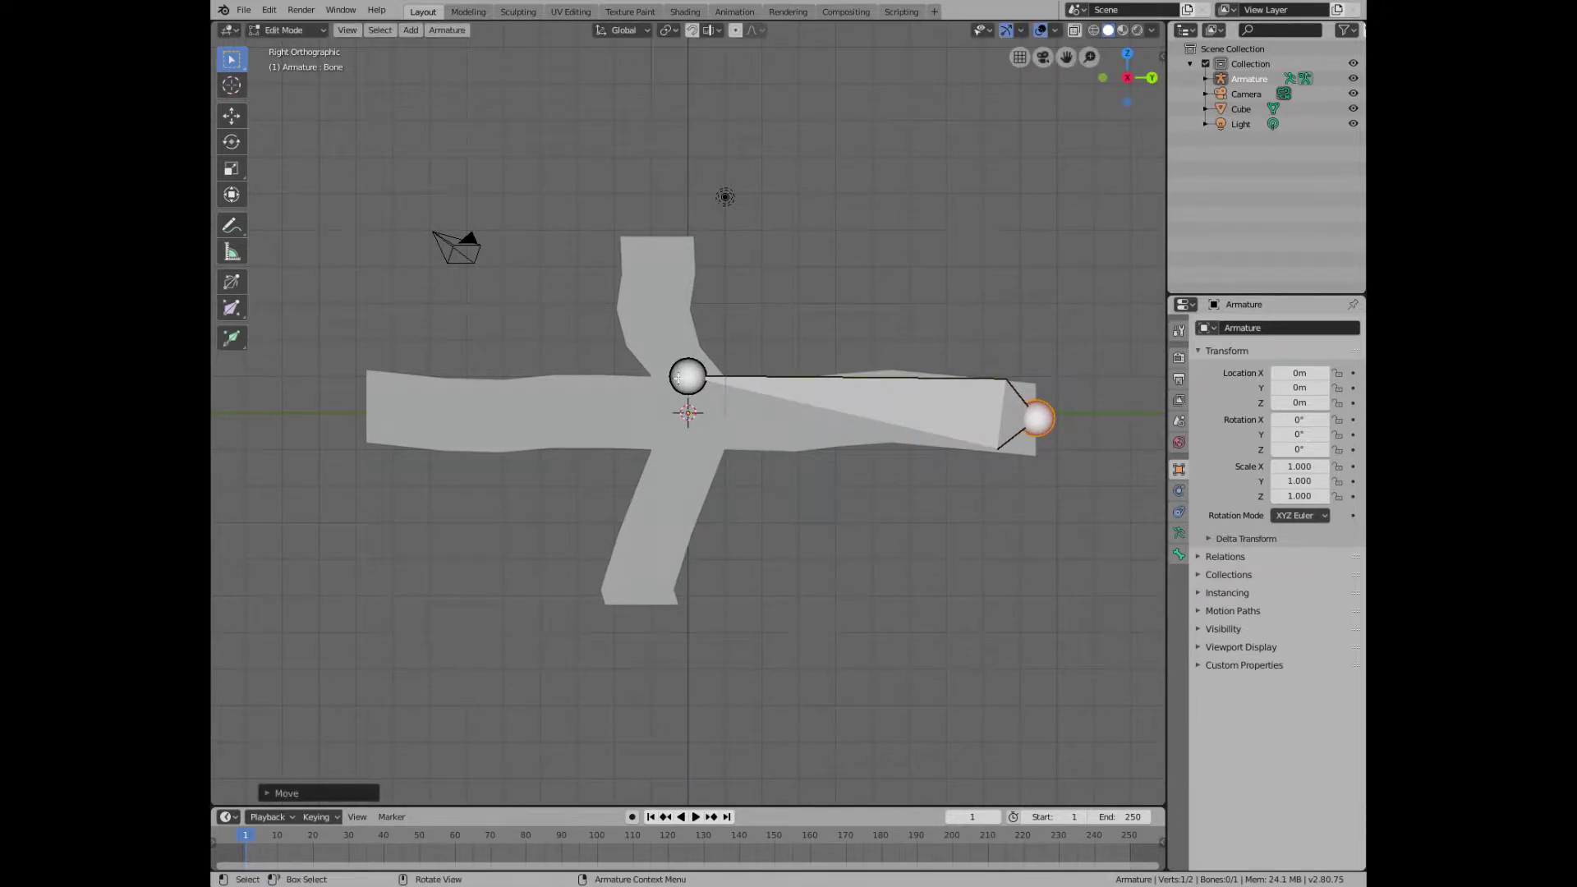
{"action": "left_click", "coordinate": [678, 377]}
{"action": "key", "text": "g"}
{"action": "left_click", "coordinate": [987, 428]}
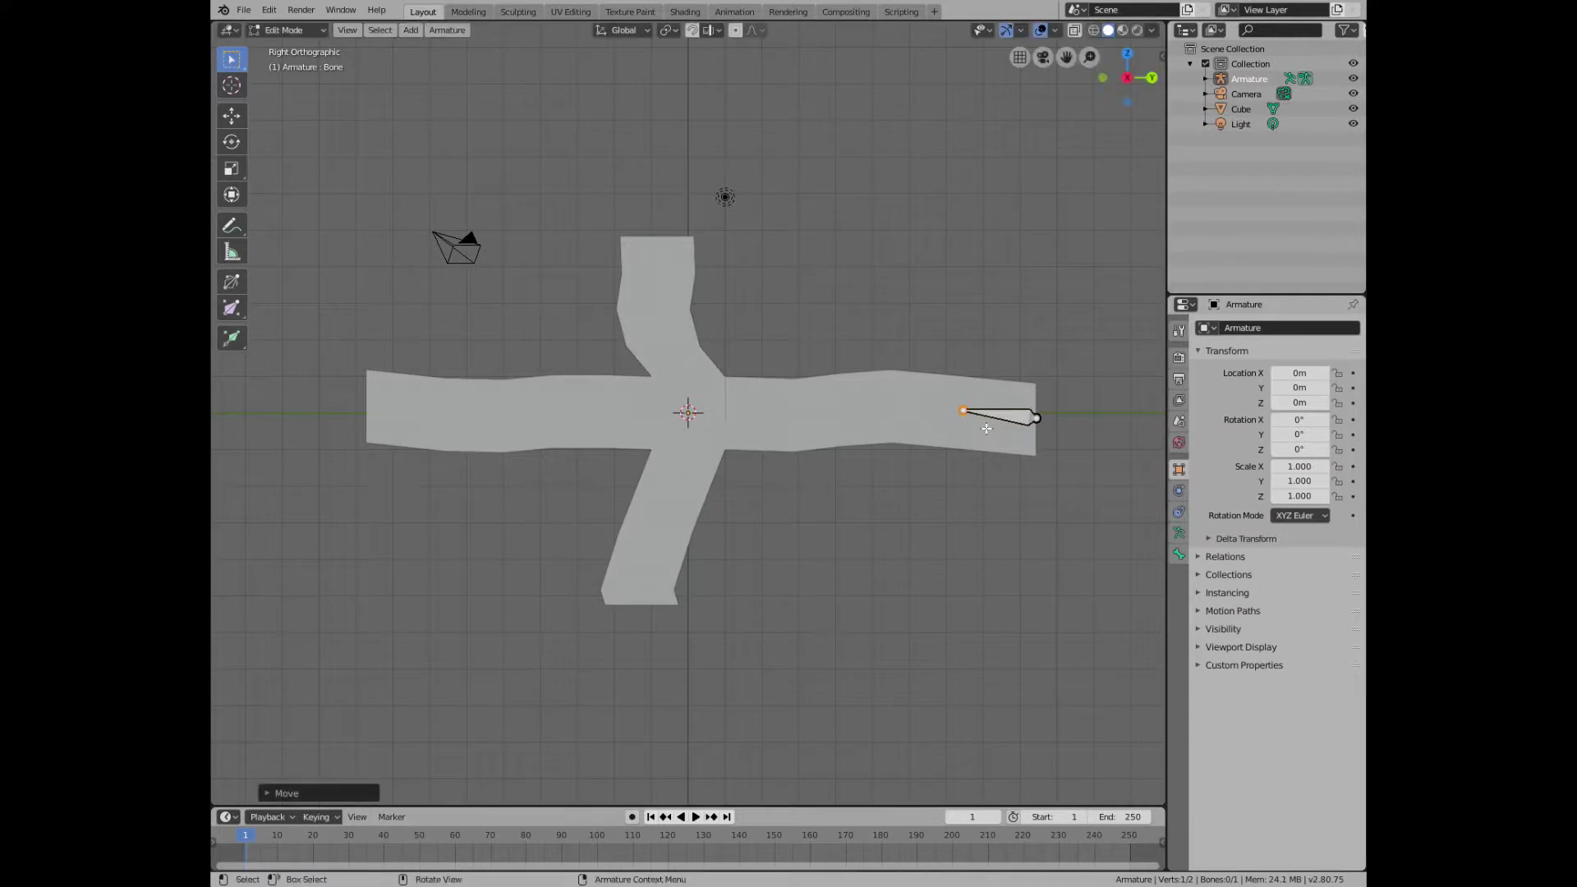
- Extrude a chain of nine bones leftward along the strip, ending past its left end
{"action": "key", "text": "e"}
{"action": "left_click", "coordinate": [928, 428]}
{"action": "key", "text": "e"}
{"action": "left_click", "coordinate": [855, 428]}
{"action": "key", "text": "e"}
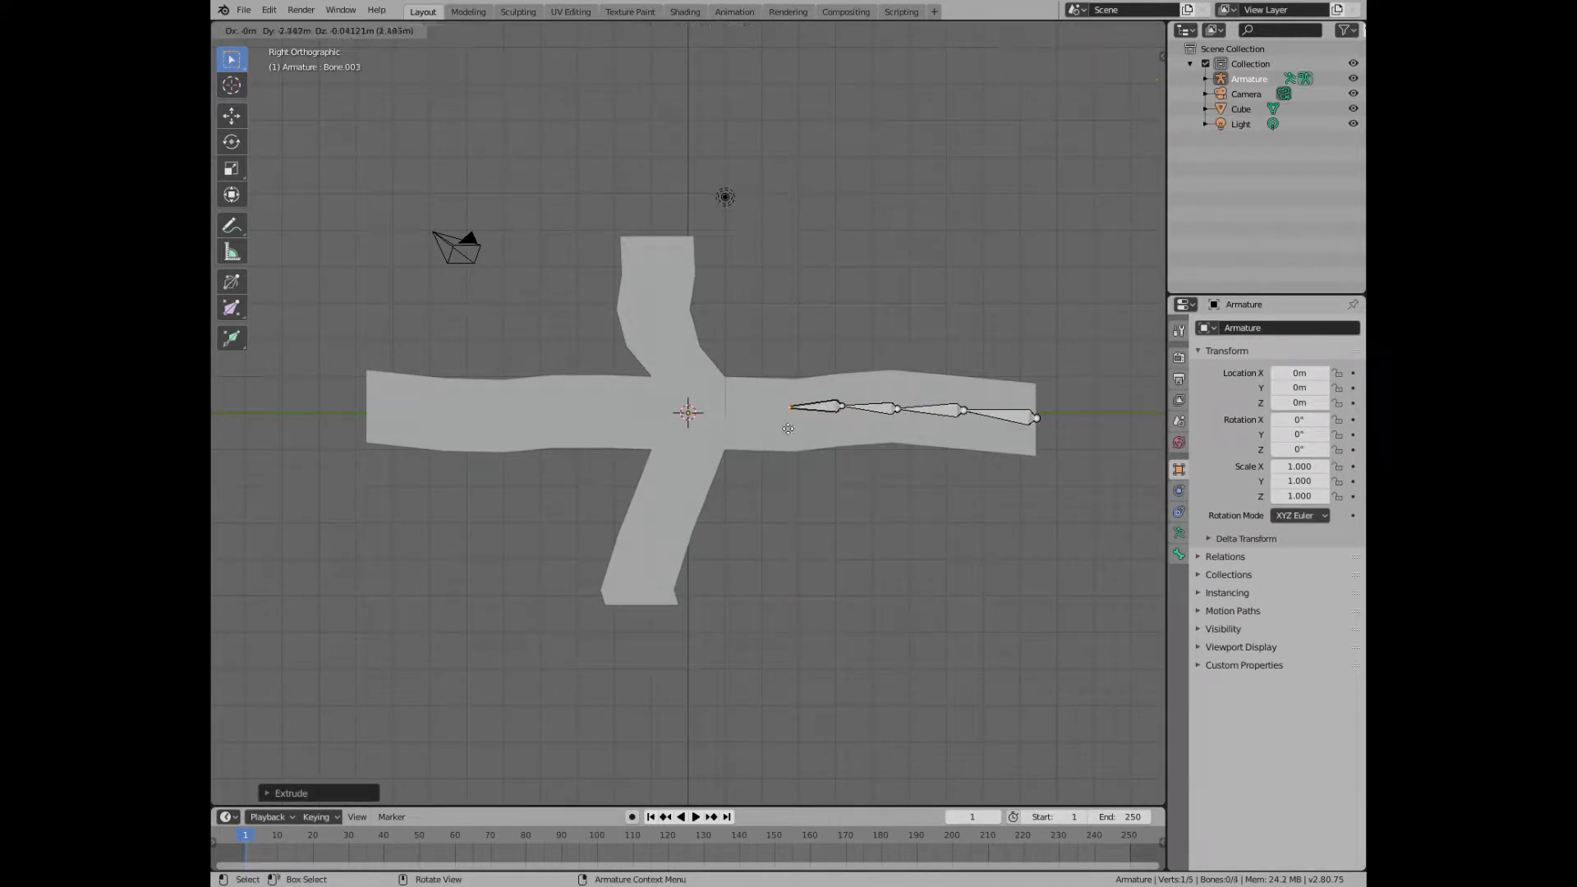
{"action": "left_click", "coordinate": [742, 428]}
{"action": "key", "text": "e"}
{"action": "left_click", "coordinate": [679, 428]}
{"action": "key", "text": "e"}
{"action": "left_click", "coordinate": [608, 428]}
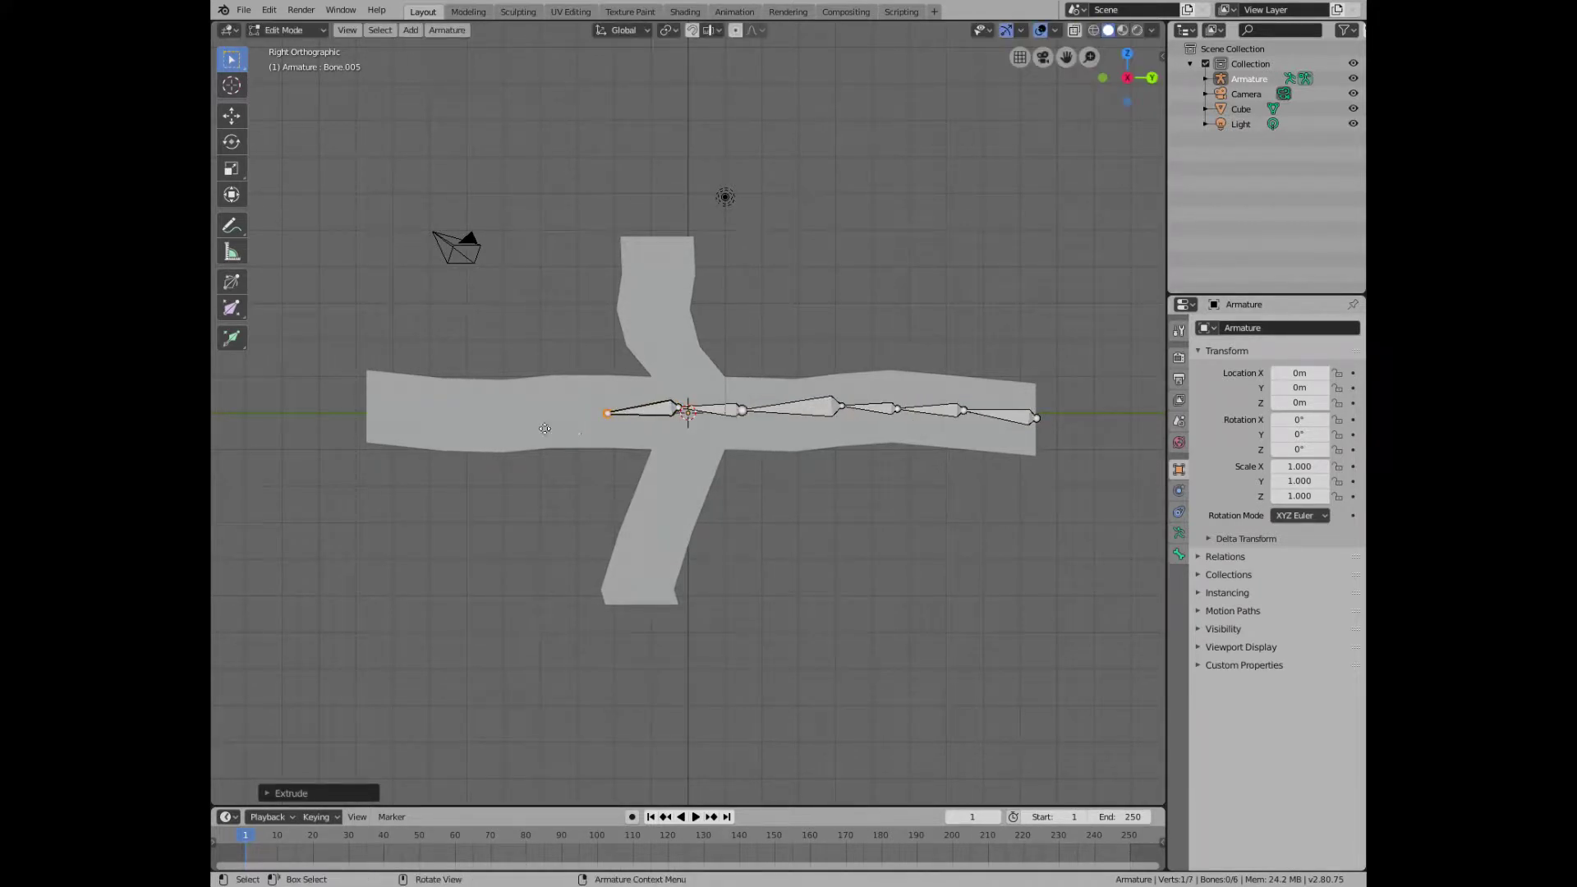
{"action": "key", "text": "e"}
{"action": "left_click", "coordinate": [545, 428]}
{"action": "key", "text": "e"}
{"action": "left_click", "coordinate": [464, 428]}
{"action": "key", "text": "e"}
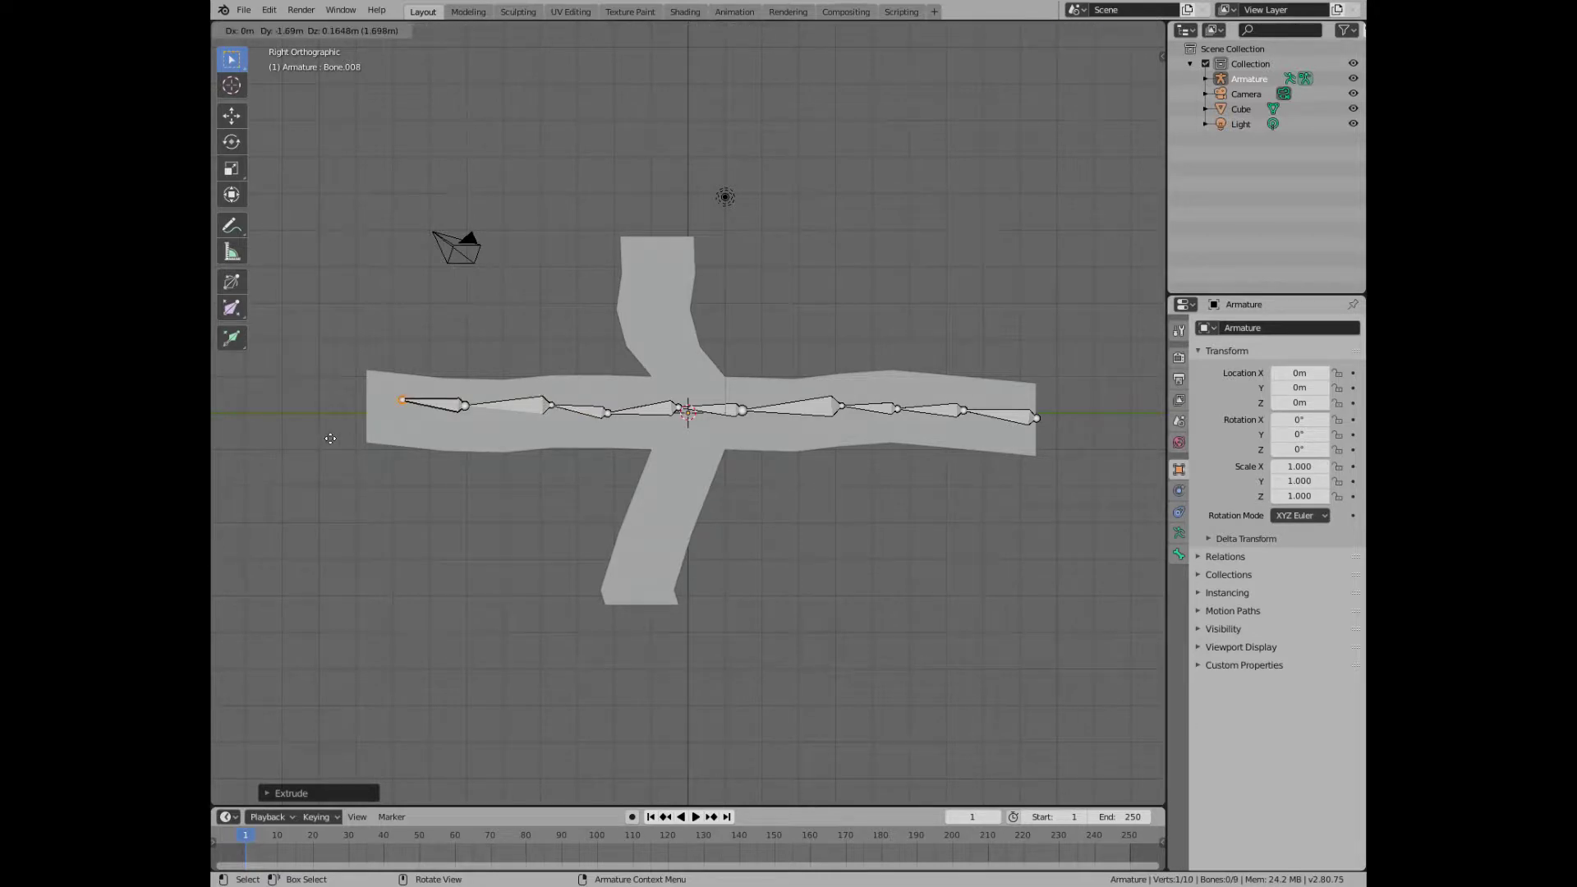
{"action": "left_click", "coordinate": [330, 438]}
{"action": "key", "text": "e"}
{"action": "left_click", "coordinate": [262, 443]}
- Extrude a chain of four bones upward from the centre joint along the top arm
{"action": "left_click", "coordinate": [689, 415]}
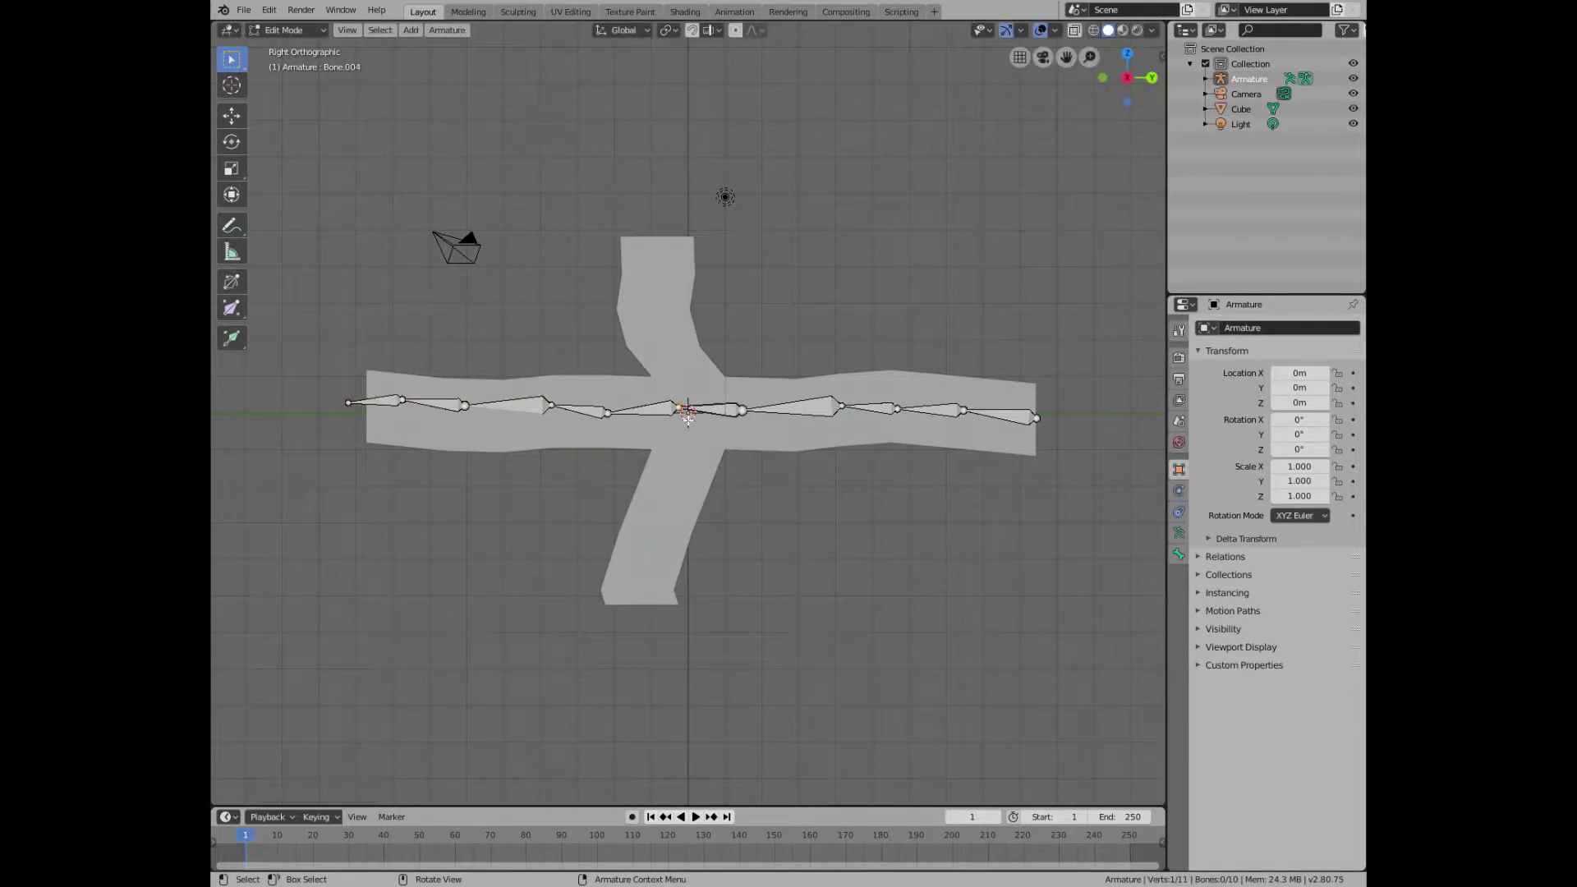
{"action": "key", "text": "e"}
{"action": "left_click", "coordinate": [671, 365]}
{"action": "key", "text": "e"}
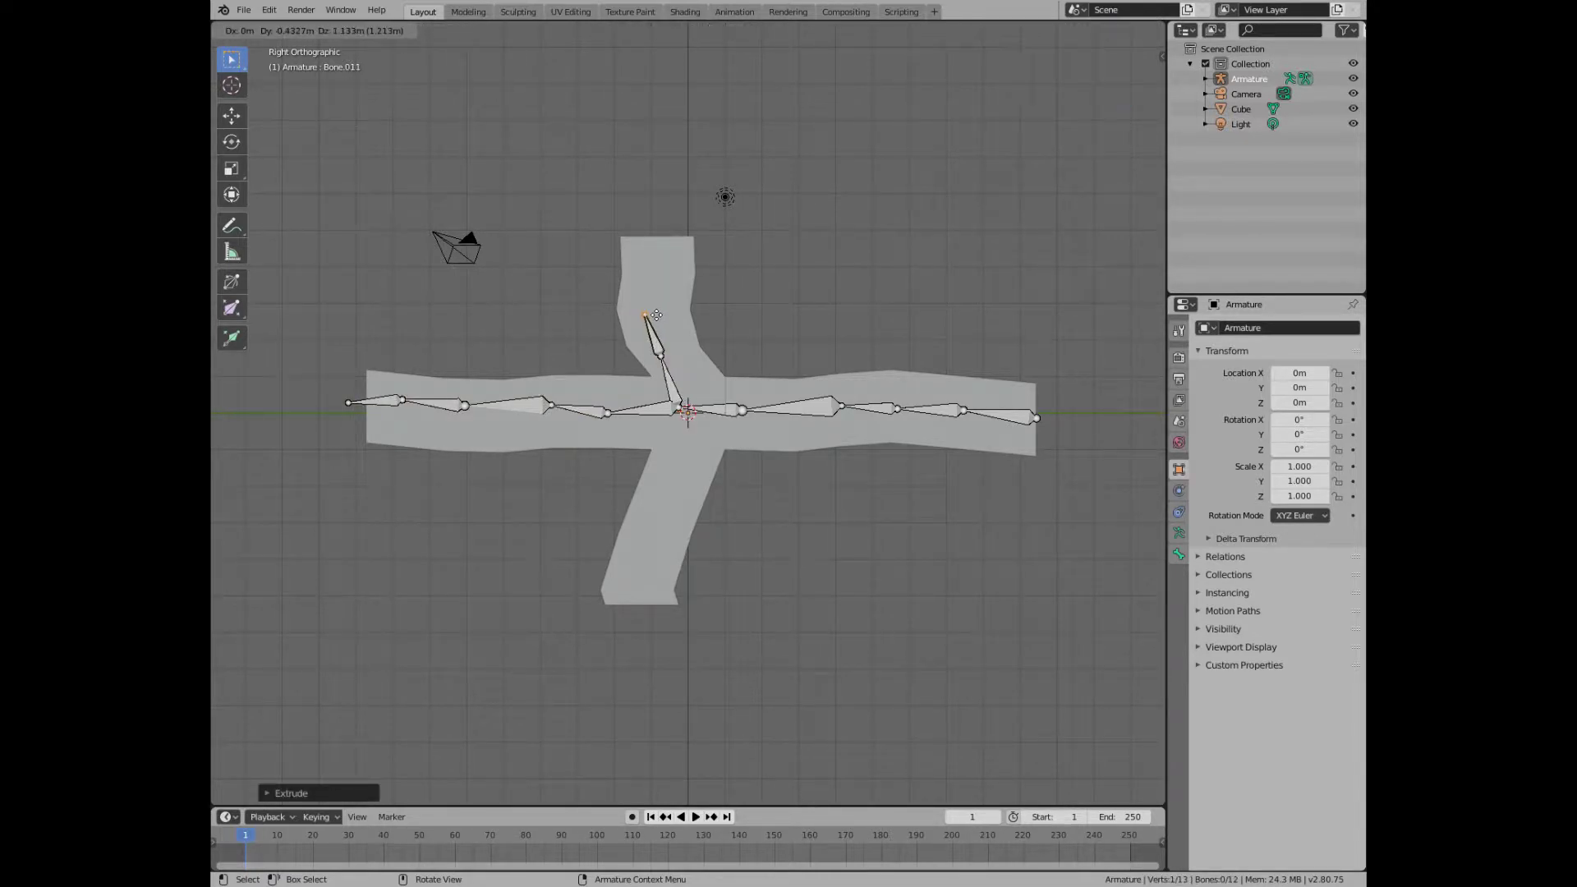
{"action": "left_click", "coordinate": [658, 317]}
{"action": "key", "text": "e"}
{"action": "left_click", "coordinate": [670, 261]}
{"action": "key", "text": "e"}
{"action": "left_click", "coordinate": [674, 176]}
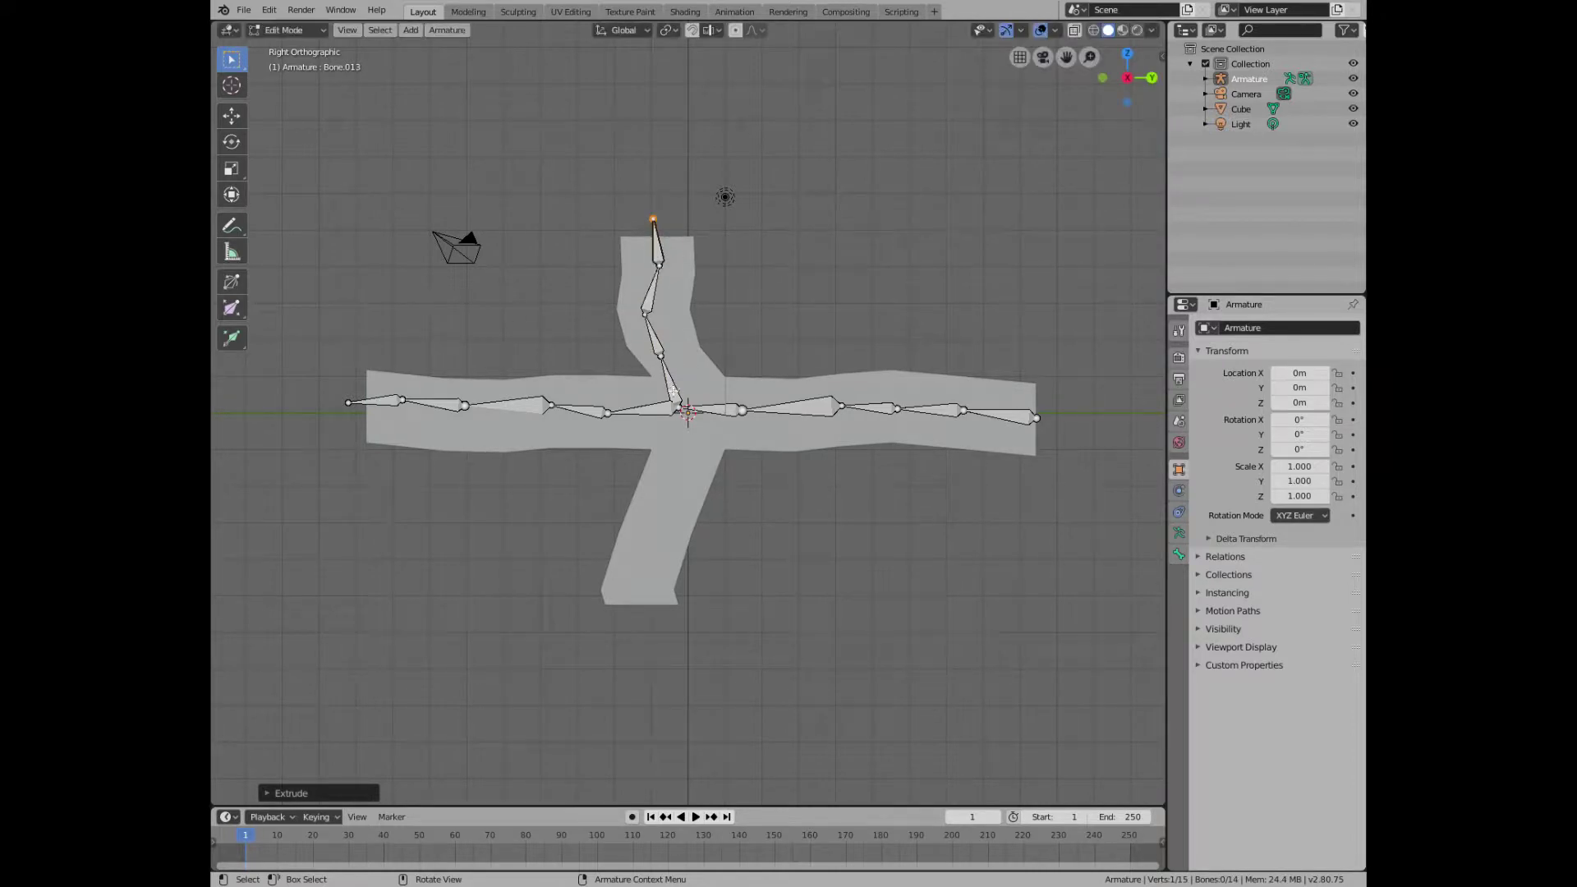
- Extrude four bones downward from the centre joint along the bottom arm, then leave Edit Mode
{"action": "left_click", "coordinate": [681, 415]}
{"action": "key", "text": "e"}
{"action": "left_click", "coordinate": [674, 451]}
{"action": "key", "text": "e"}
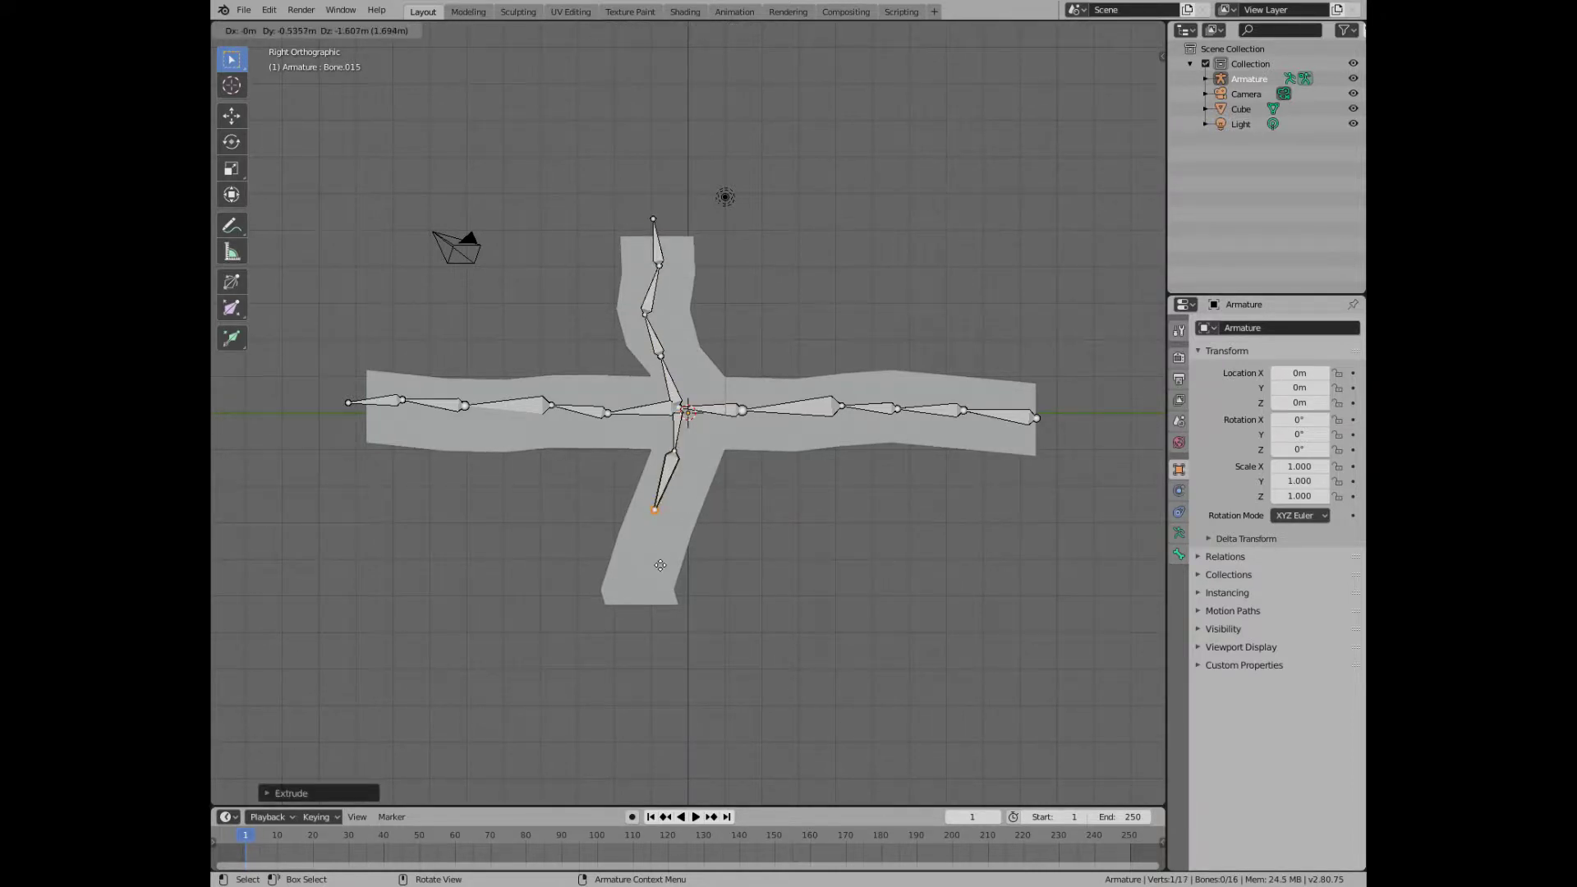
{"action": "left_click", "coordinate": [654, 511]}
{"action": "key", "text": "e"}
{"action": "left_click", "coordinate": [640, 617]}
{"action": "key", "text": "e"}
{"action": "left_click", "coordinate": [663, 657]}
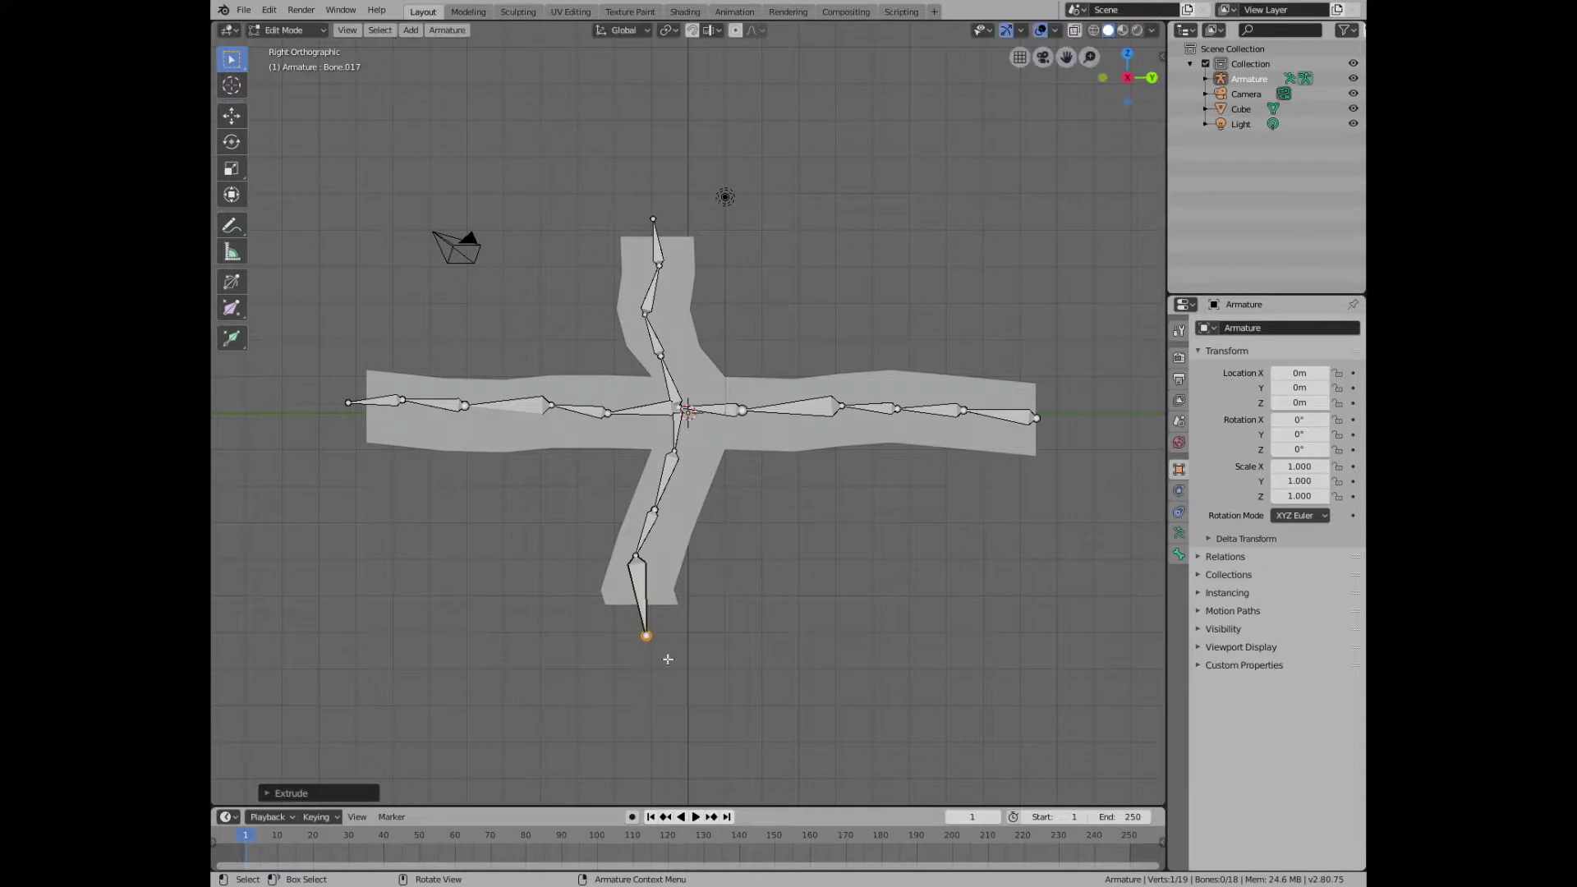
{"action": "key", "text": "Tab"}
- Parent the cross-shaped mesh to the armature with automatic weights
{"action": "left_click", "coordinate": [819, 440]}
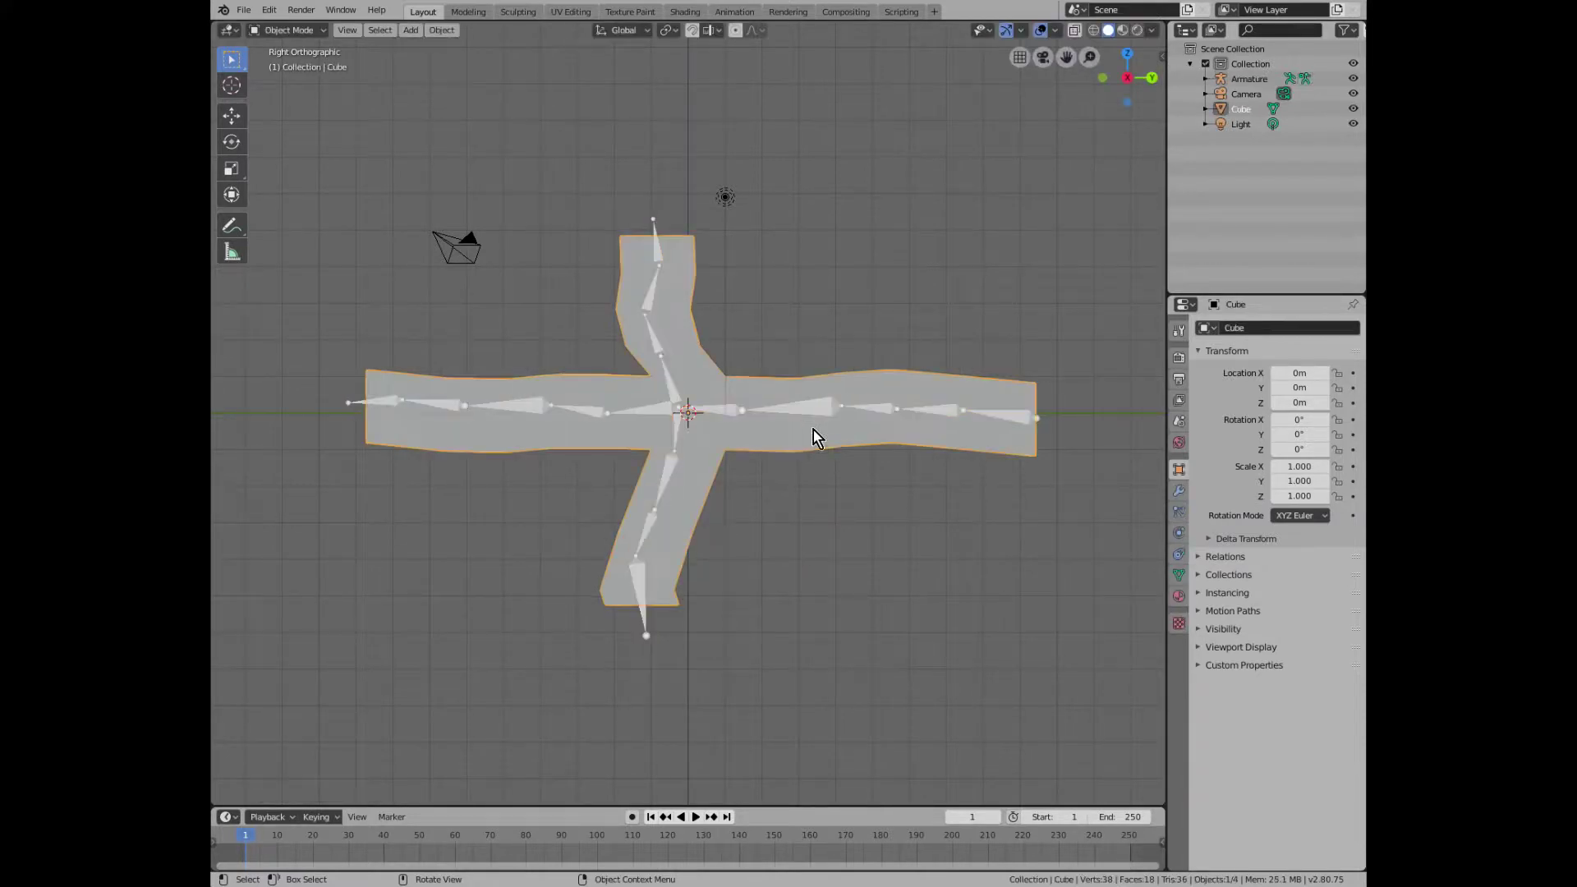
{"action": "key", "text": "ctrl+p"}
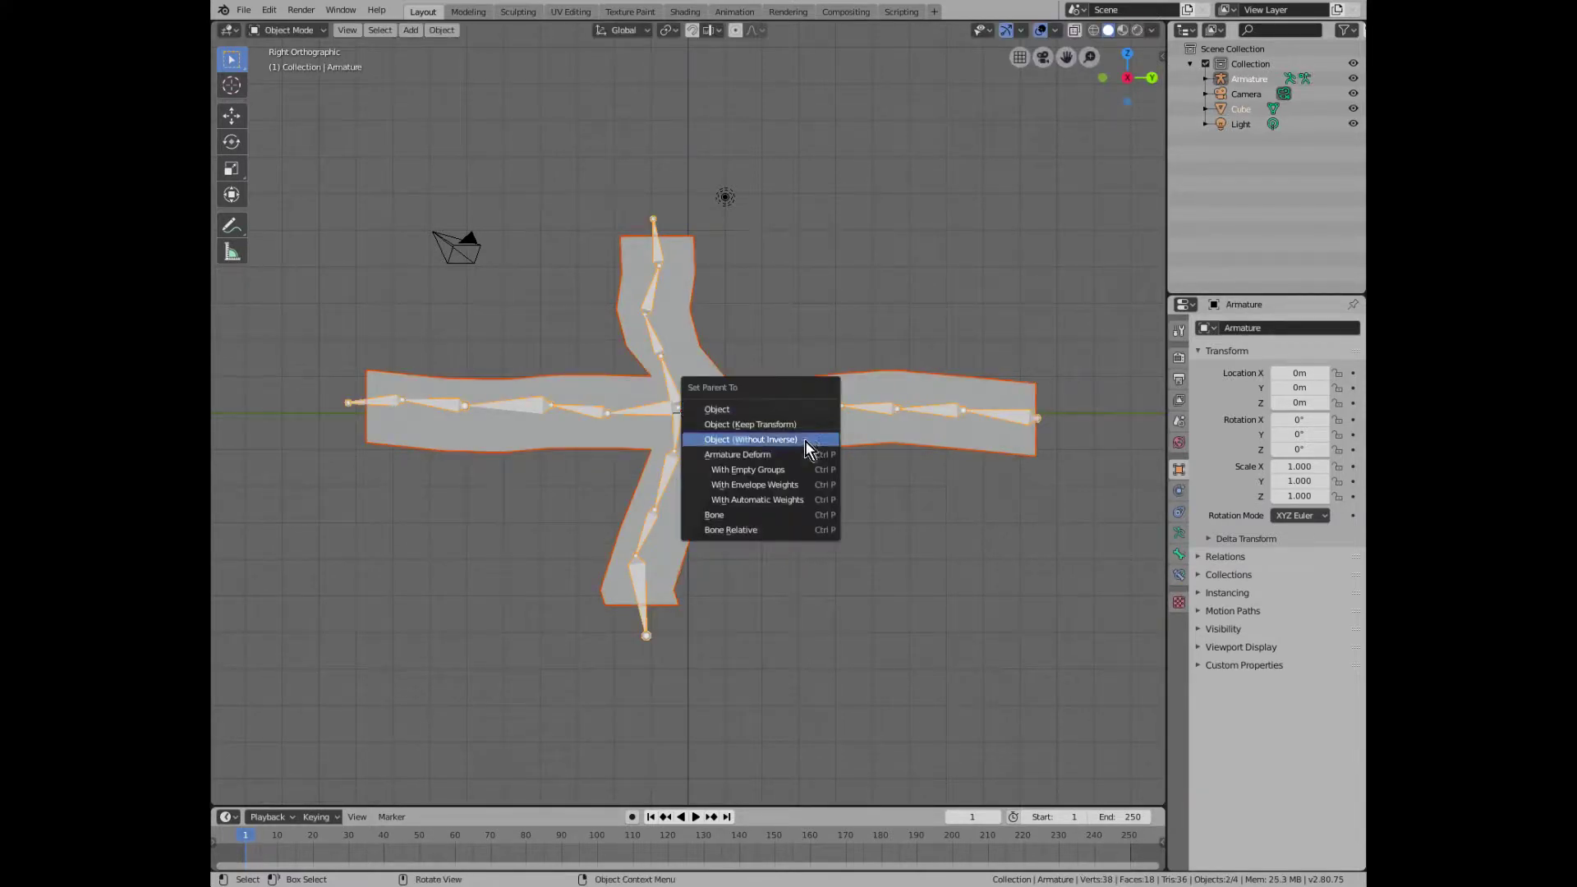
{"action": "left_click", "coordinate": [792, 500]}
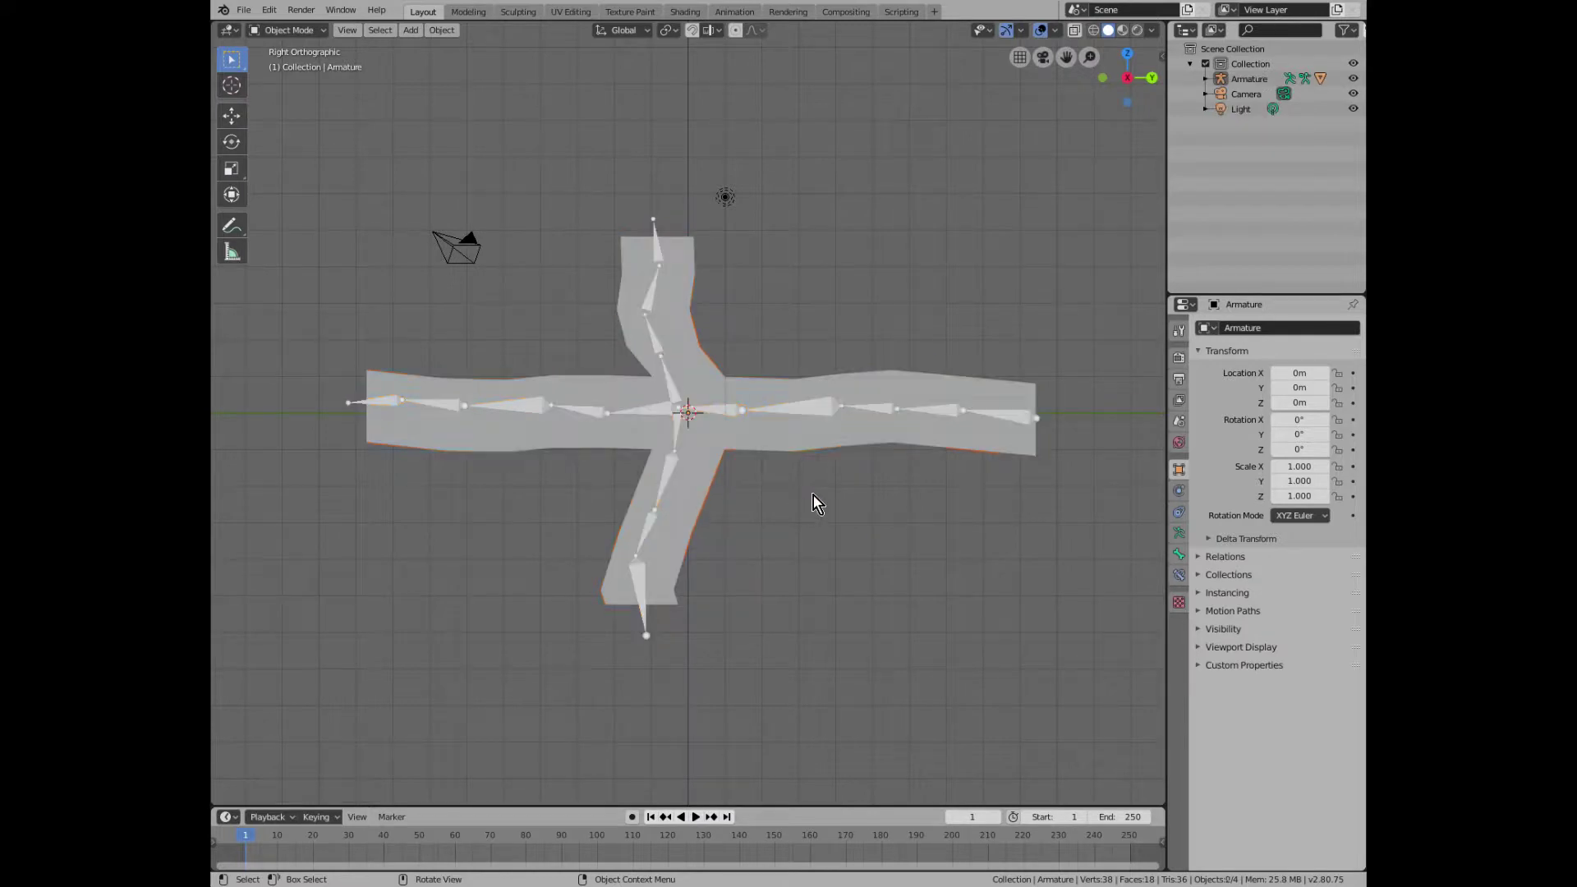
{"action": "left_click", "coordinate": [834, 420]}
- In Pose Mode, select all bones and insert a rotation keyframe at frame 1
{"action": "key", "text": "Tab"}
{"action": "key", "text": "Tab"}
{"action": "key", "text": "ctrl+Tab"}
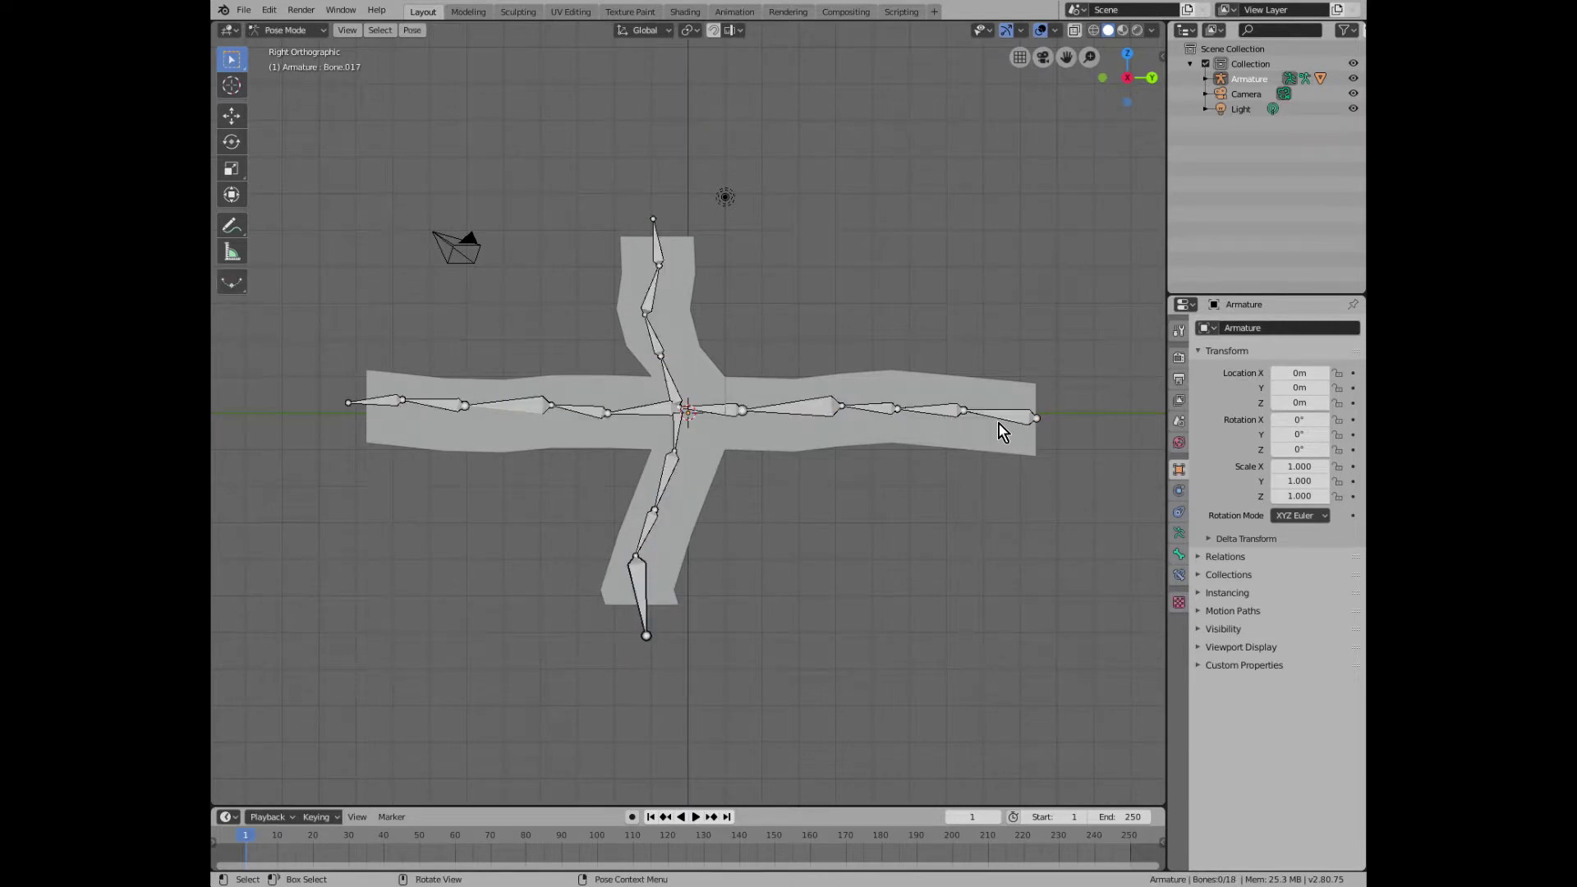
{"action": "left_click", "coordinate": [1002, 431]}
{"action": "key", "text": "a"}
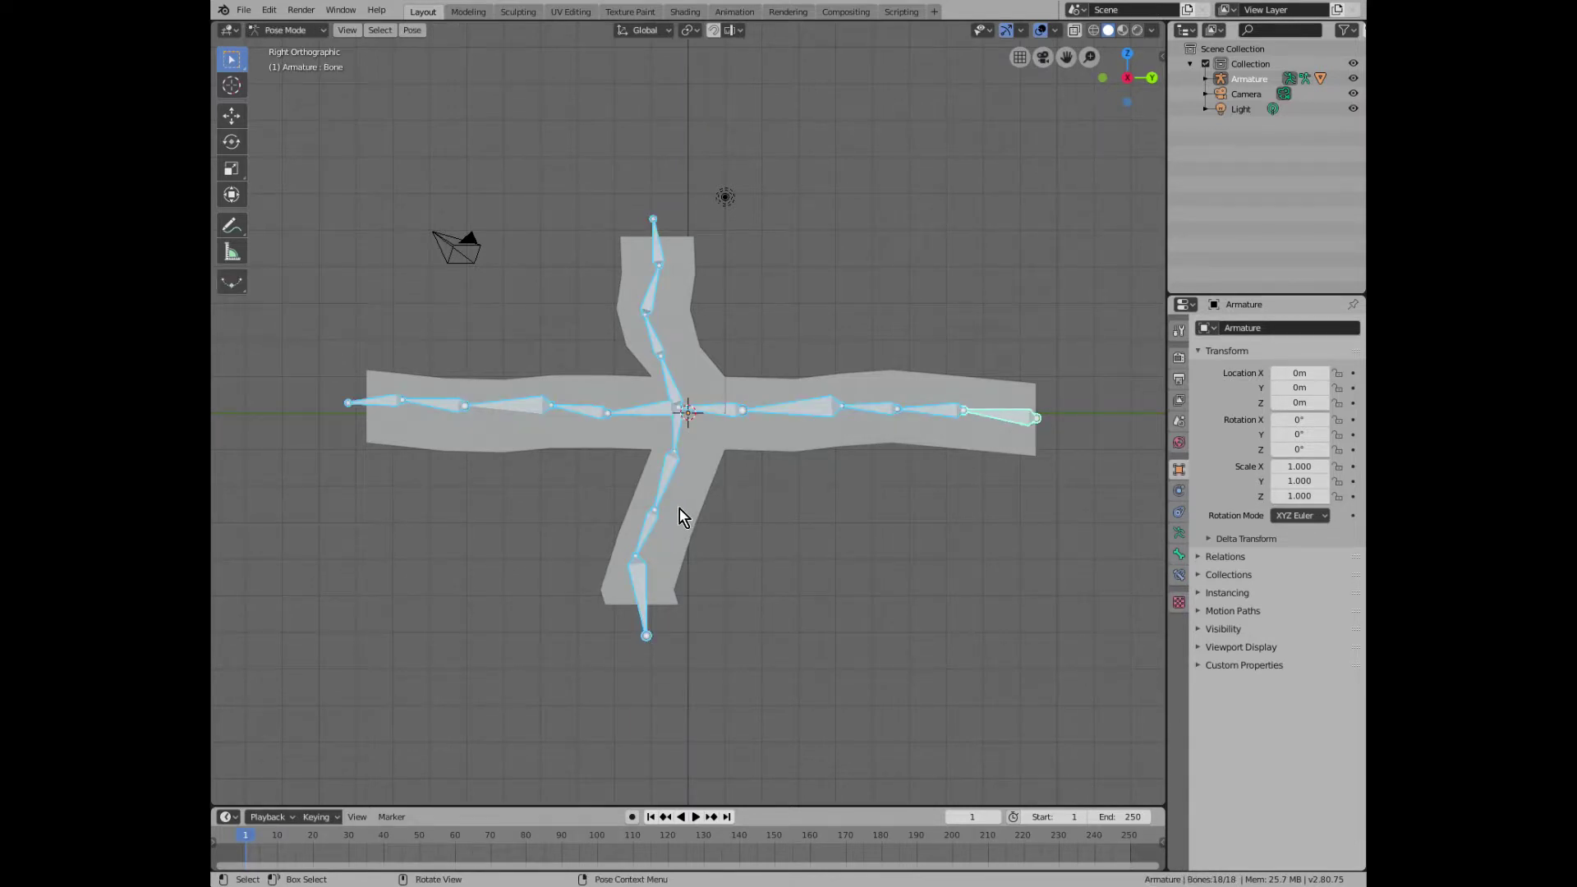
{"action": "key", "text": "i"}
{"action": "left_click", "coordinate": [674, 530]}
- Rotate the right branch's bones one by one to bend and curl it
{"action": "left_click", "coordinate": [931, 417]}
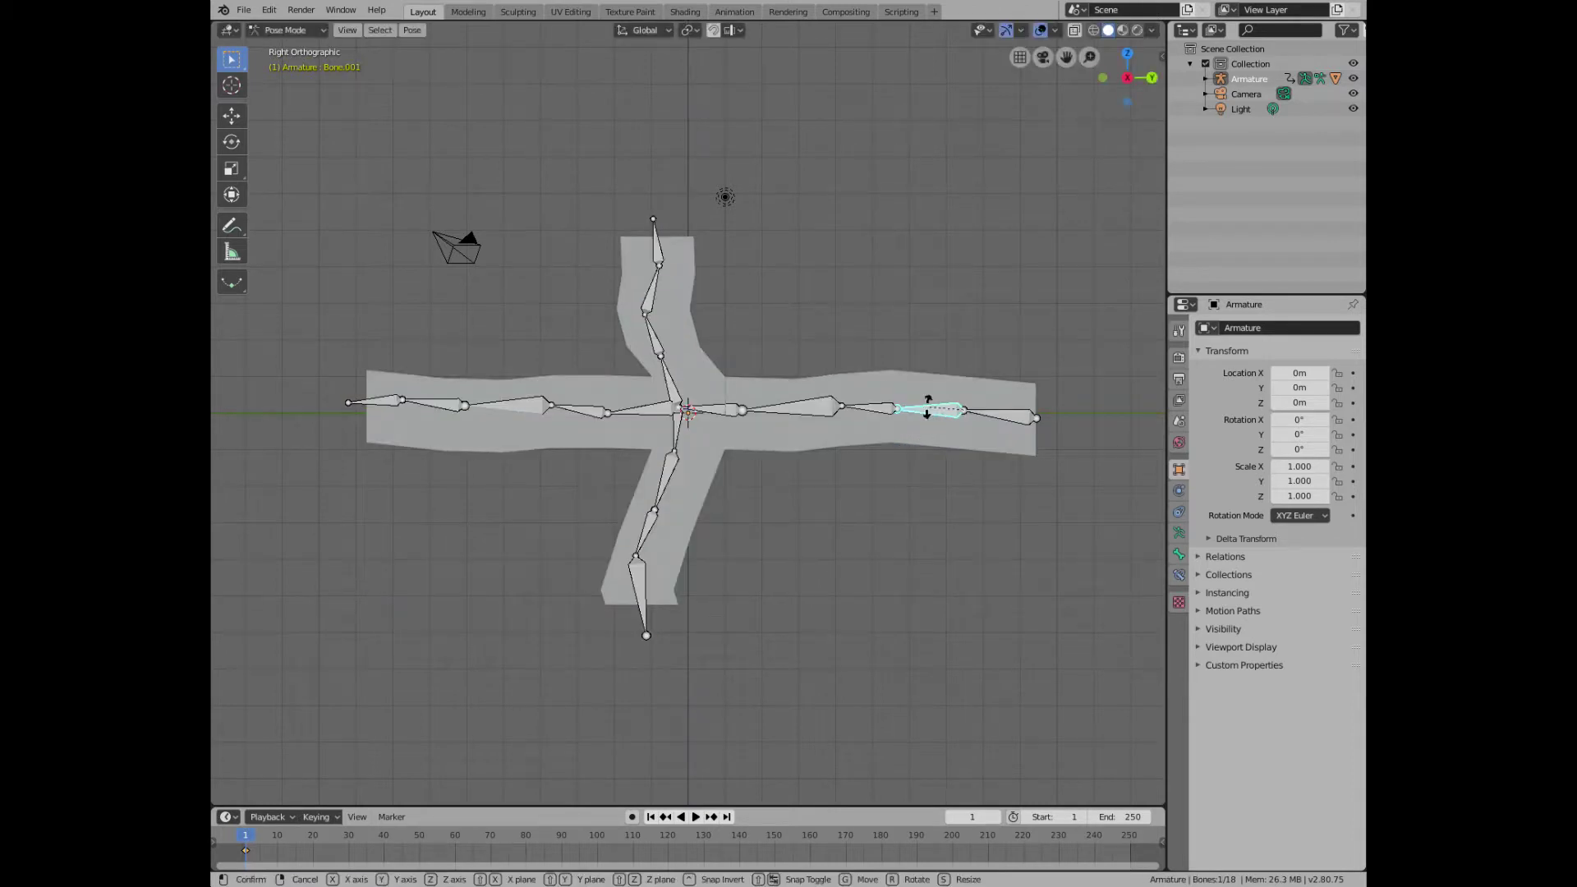
{"action": "key", "text": "r"}
{"action": "left_click", "coordinate": [919, 386]}
{"action": "key", "text": "r"}
{"action": "left_click", "coordinate": [882, 355]}
{"action": "left_click", "coordinate": [838, 308]}
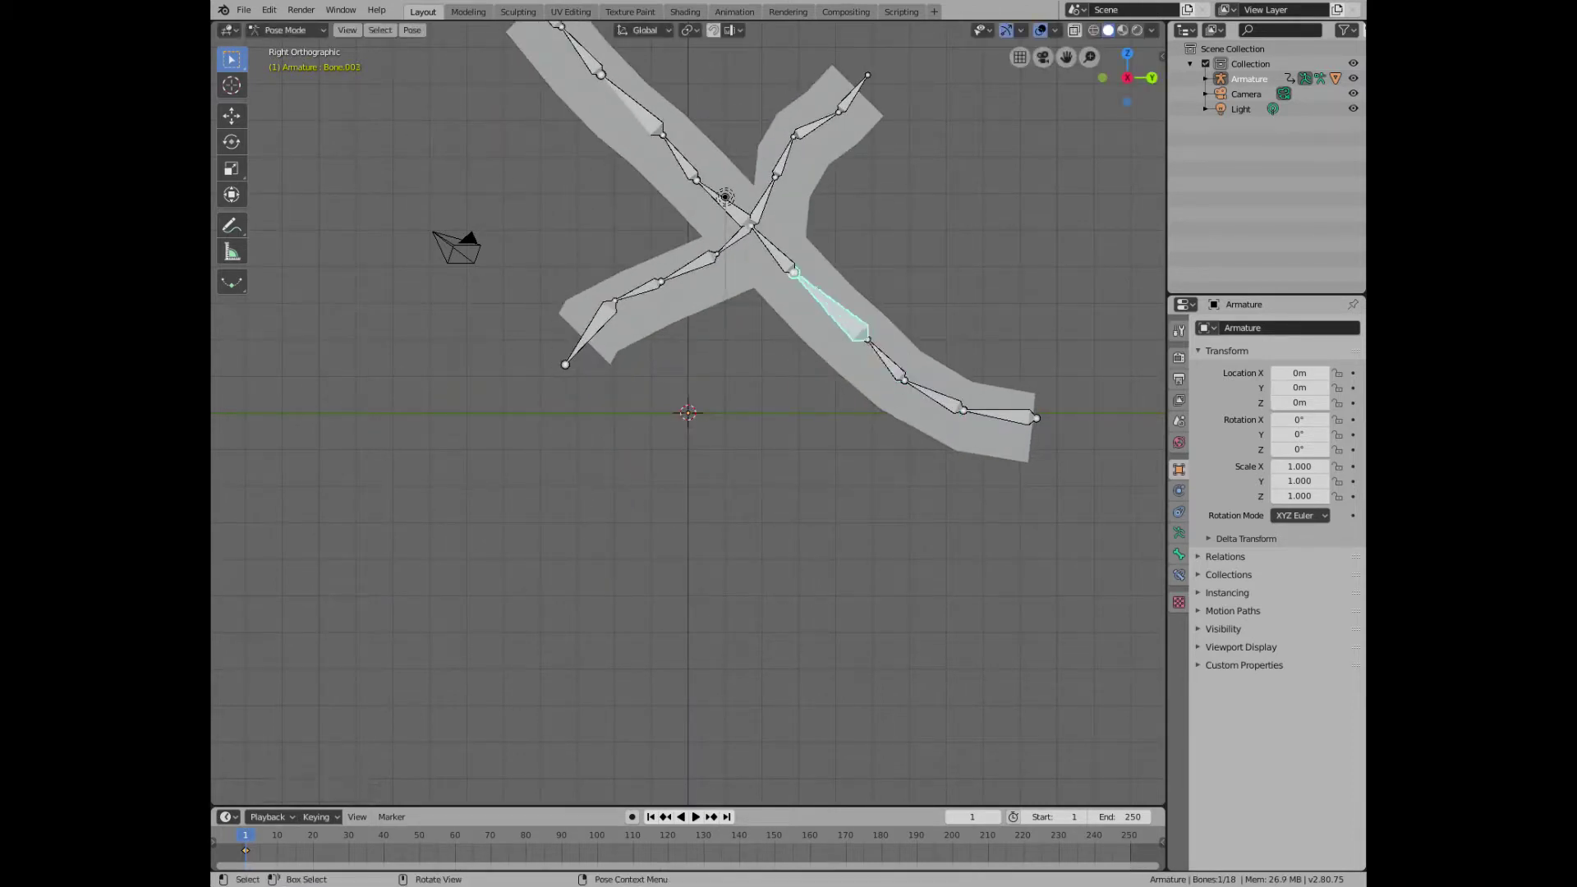
{"action": "key", "text": "r"}
{"action": "left_click", "coordinate": [861, 267]}
{"action": "left_click", "coordinate": [842, 242]}
{"action": "key", "text": "r"}
- Rotate the upper bones to swing the top branch right and curl it downward
{"action": "left_click", "coordinate": [835, 156]}
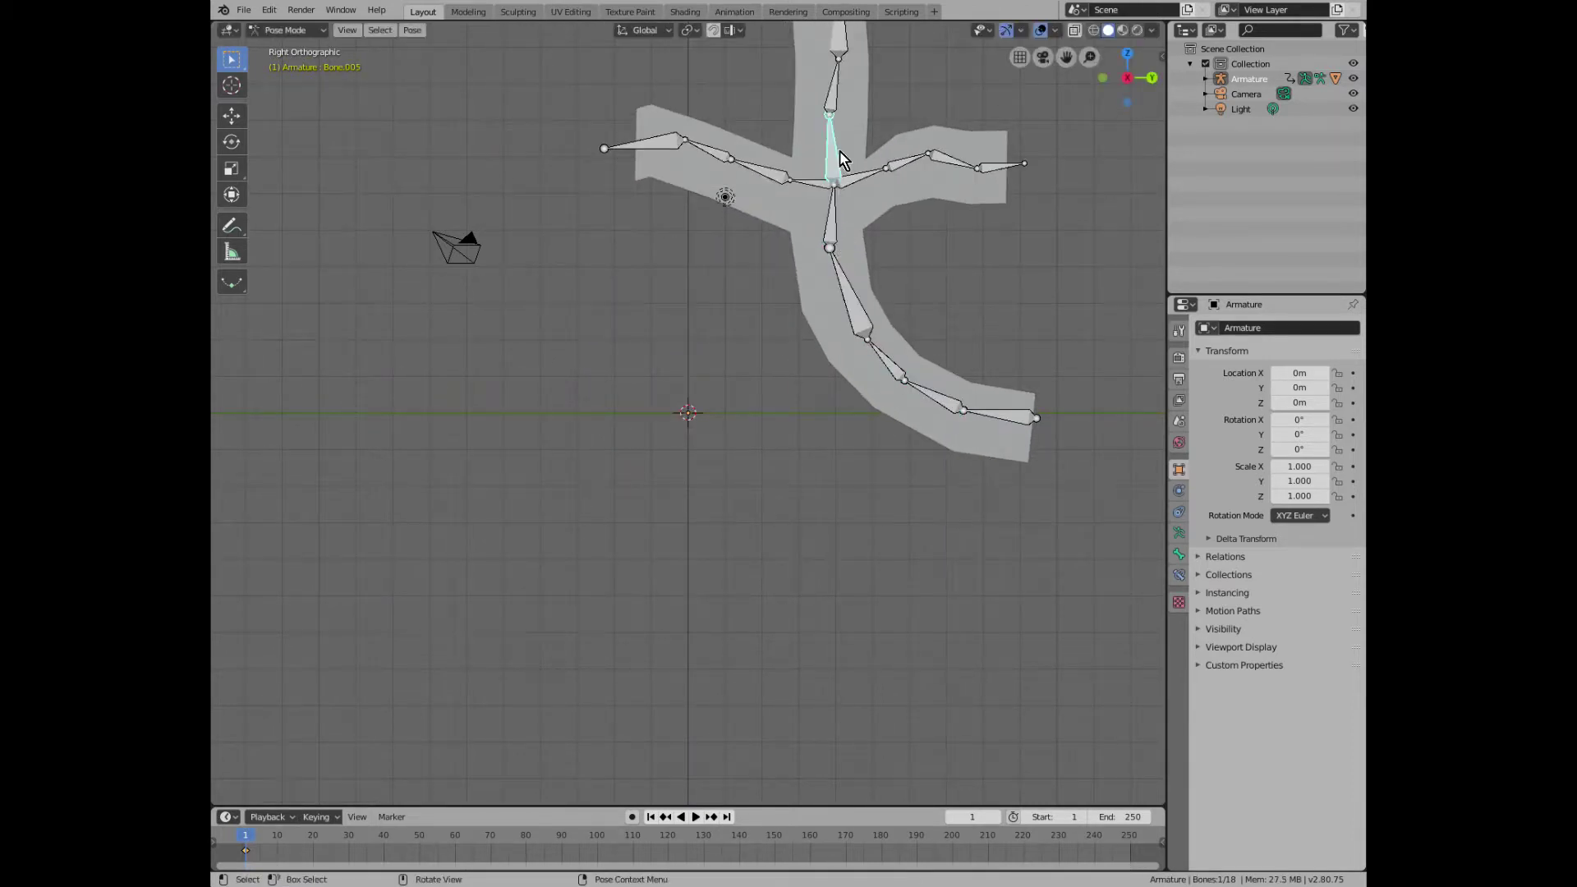
{"action": "key", "text": "r"}
{"action": "left_click", "coordinate": [871, 89]}
{"action": "key", "text": "r"}
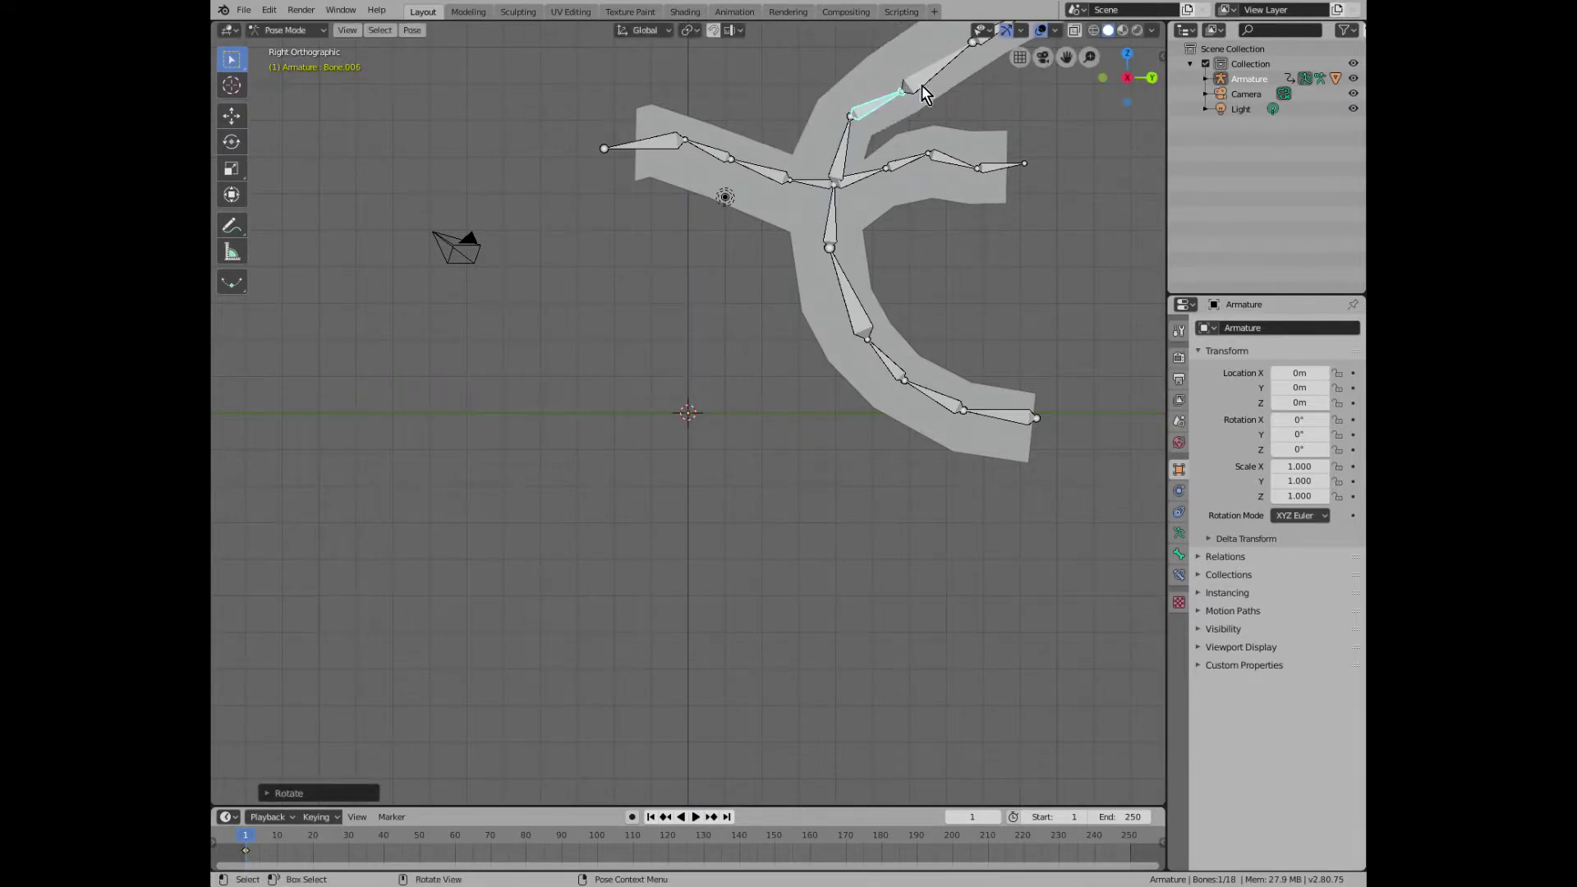
{"action": "left_click", "coordinate": [922, 85]}
{"action": "key", "text": "r"}
{"action": "left_click", "coordinate": [1009, 111]}
{"action": "key", "text": "r"}
{"action": "left_click", "coordinate": [1060, 127]}
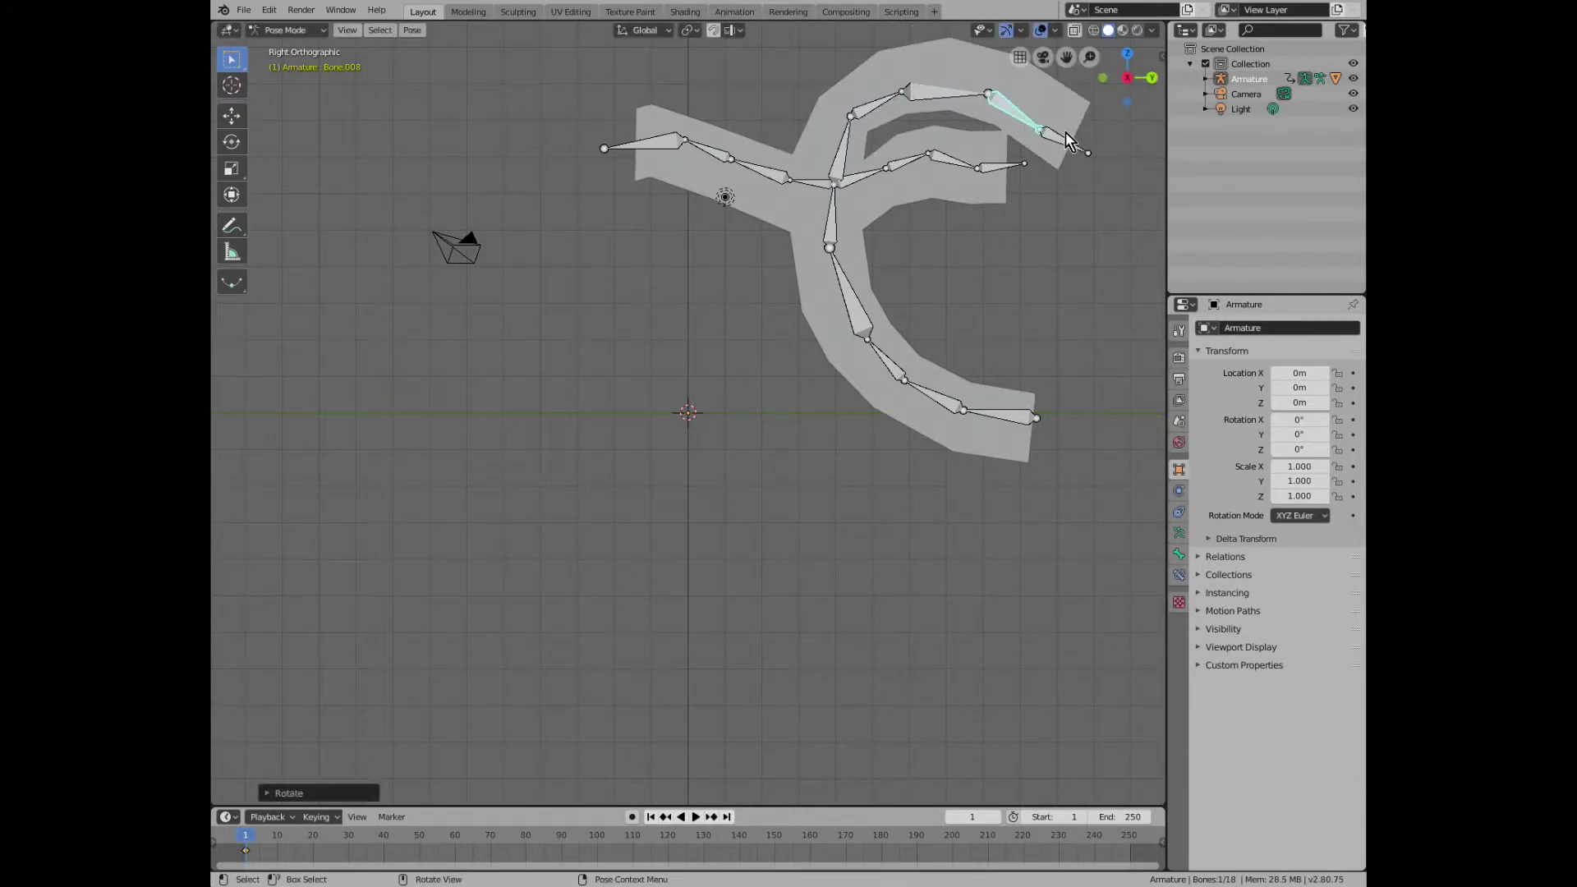
{"action": "key", "text": "r"}
{"action": "left_click", "coordinate": [949, 188]}
- Rotate the middle branch's bones so it bends down and its tip turns inward
{"action": "left_click", "coordinate": [880, 174]}
{"action": "key", "text": "r"}
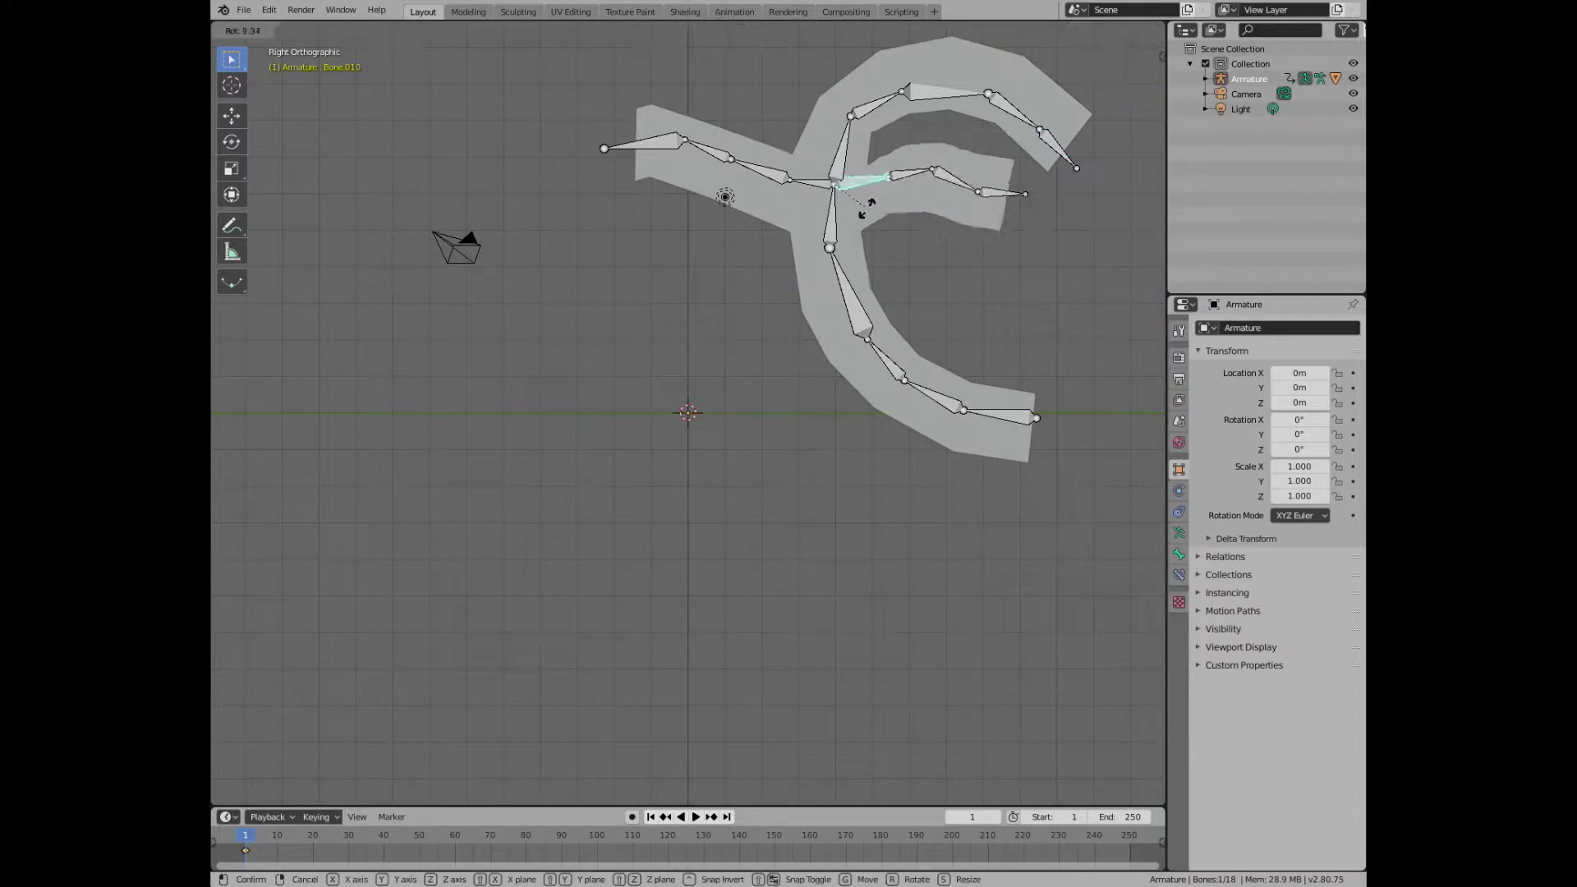
{"action": "left_click", "coordinate": [926, 210]}
{"action": "key", "text": "r"}
{"action": "left_click", "coordinate": [950, 239]}
{"action": "key", "text": "r"}
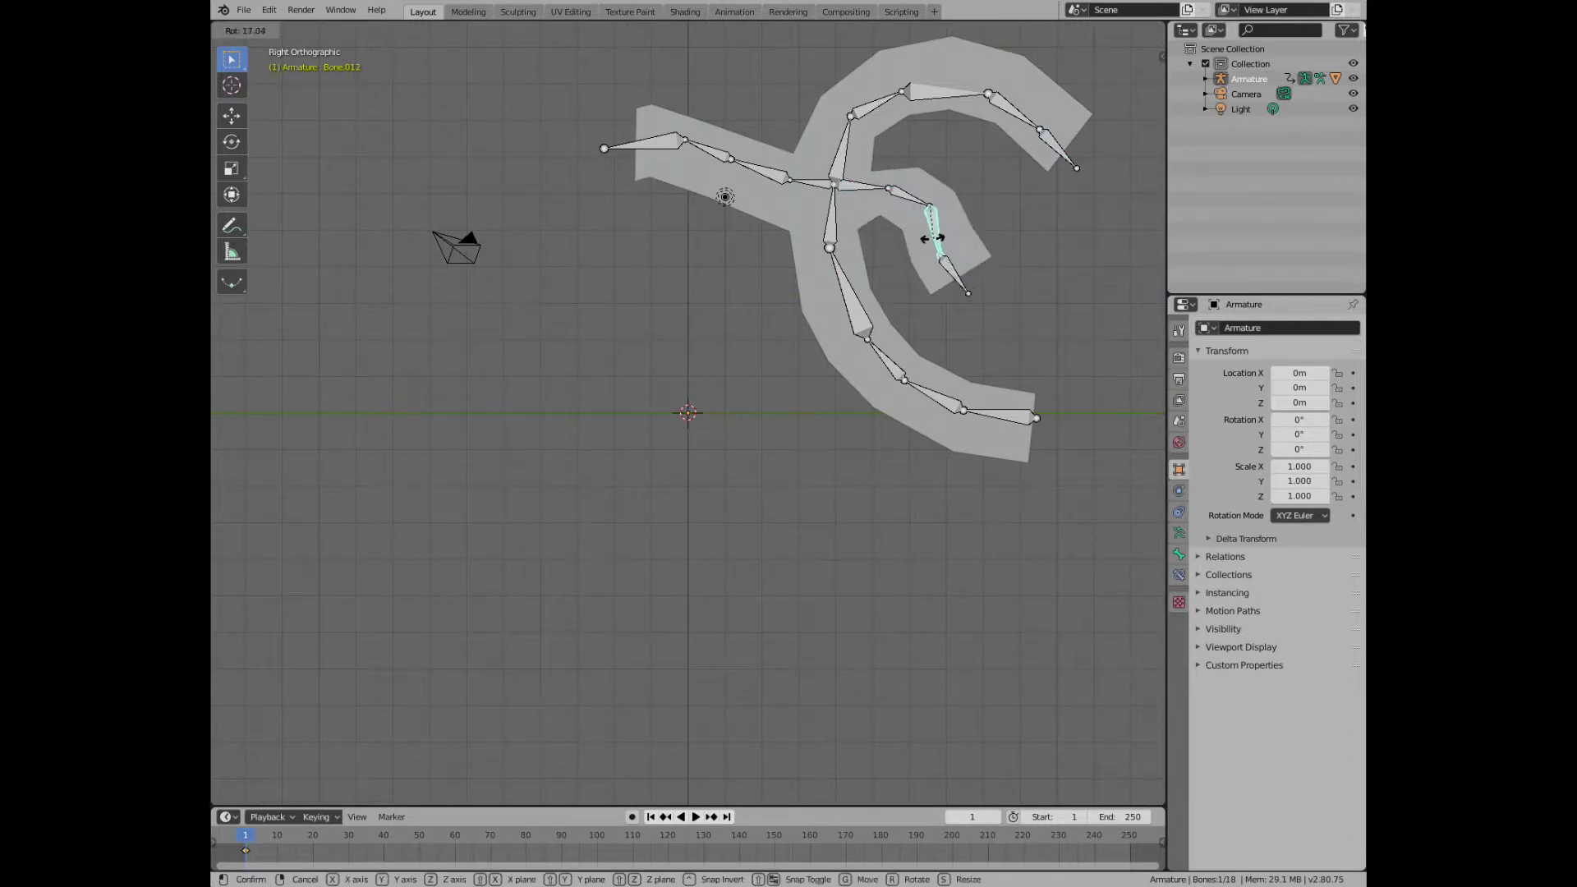
{"action": "left_click", "coordinate": [940, 279]}
{"action": "key", "text": "r"}
{"action": "left_click", "coordinate": [875, 282]}
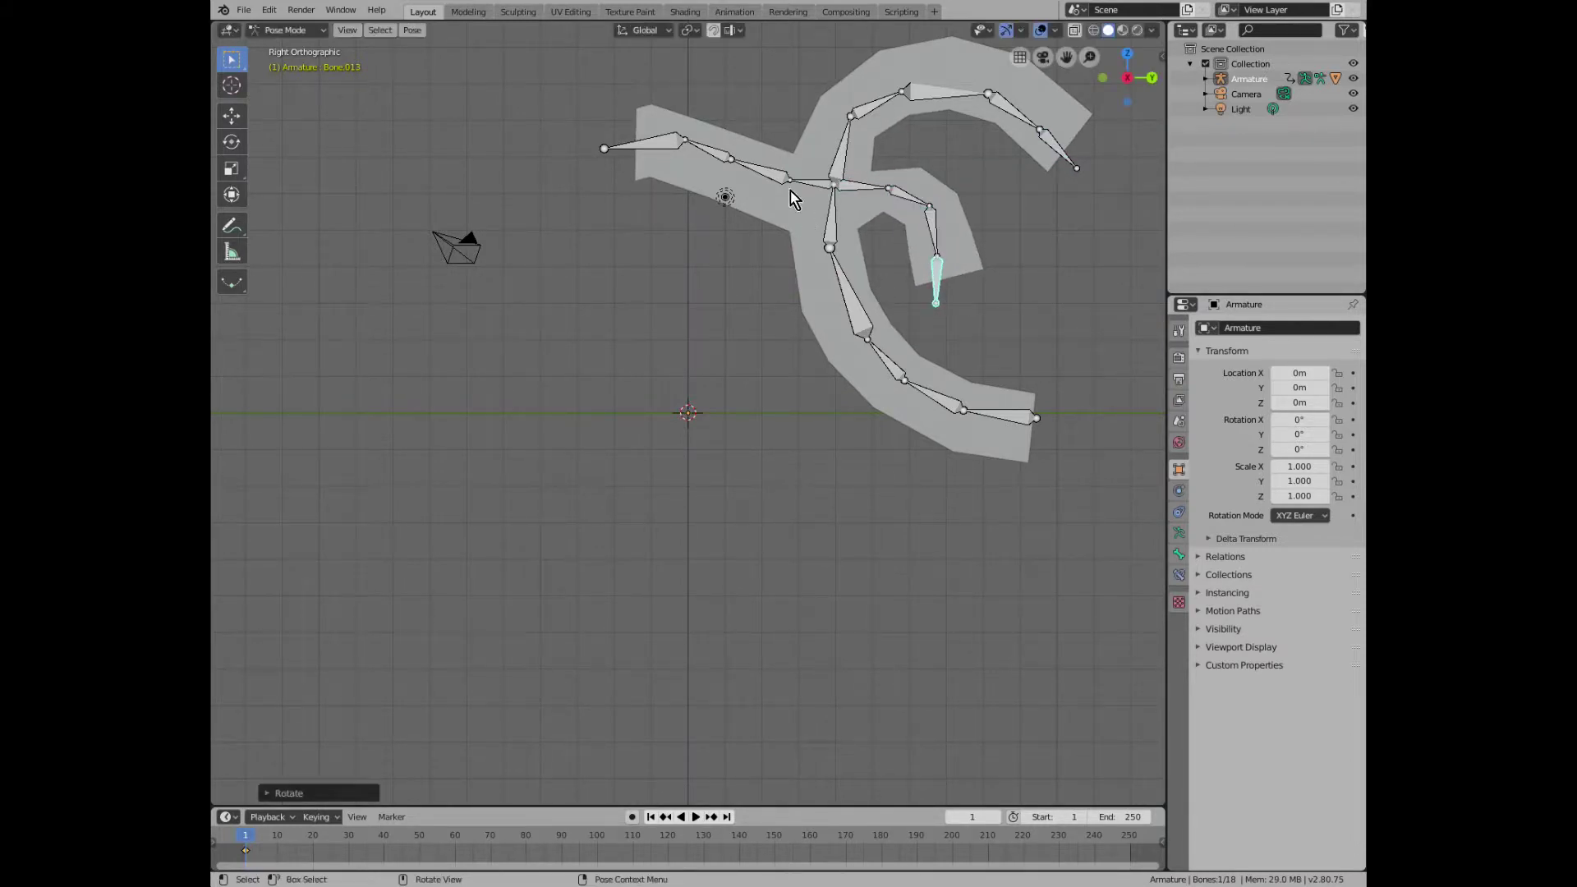
- Swing the left branch upward and rotate the middle branch's root bone
{"action": "left_click", "coordinate": [780, 187]}
{"action": "key", "text": "r"}
{"action": "left_click", "coordinate": [820, 179]}
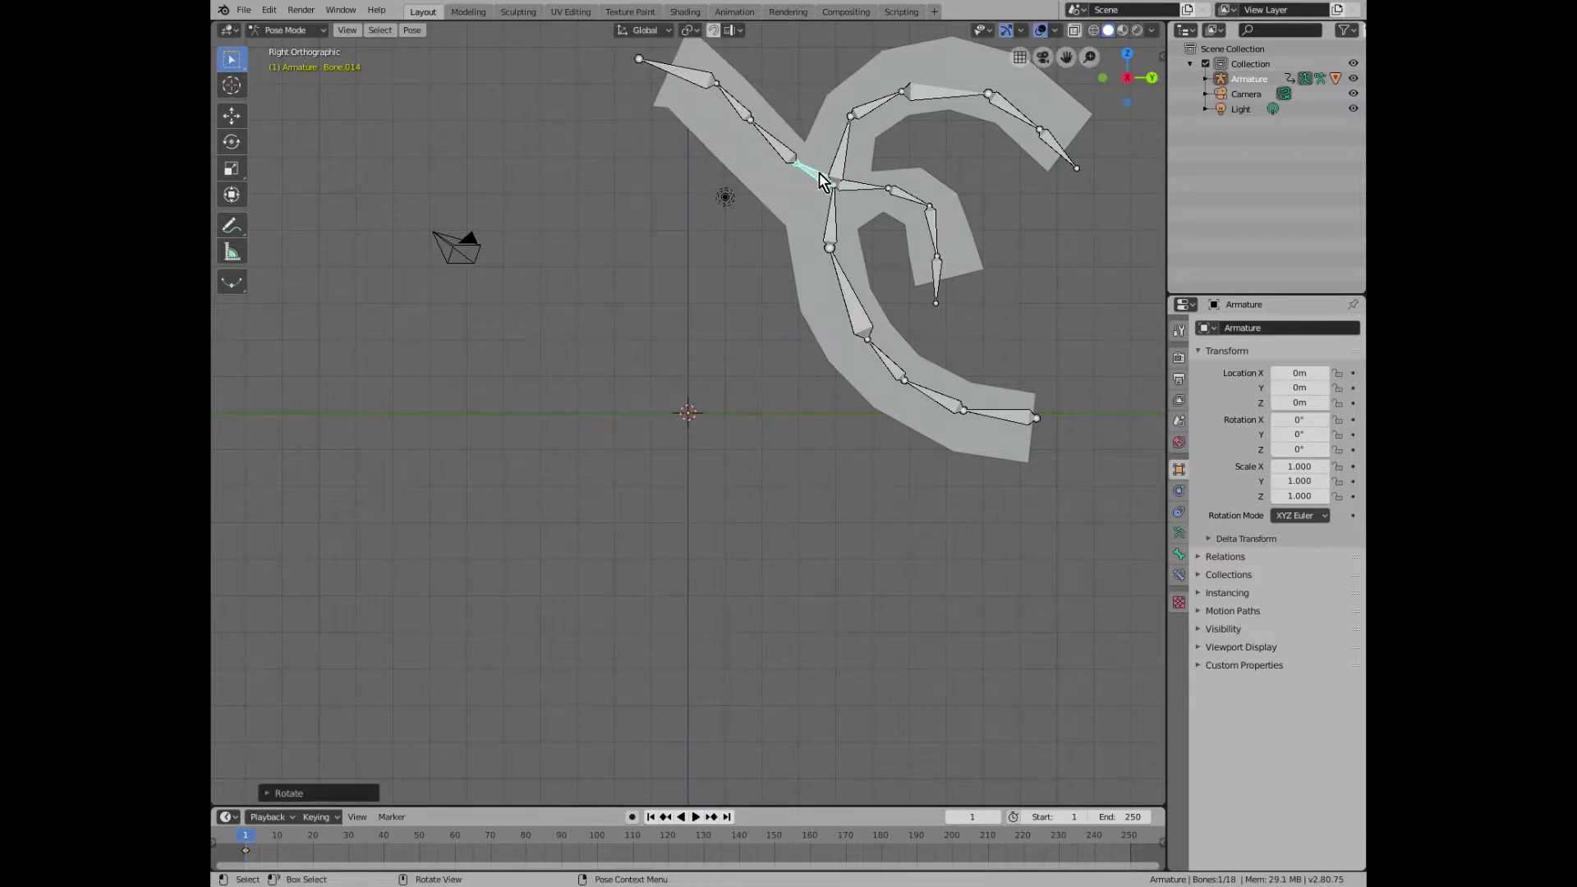
{"action": "left_click", "coordinate": [842, 156]}
{"action": "left_click", "coordinate": [860, 199]}
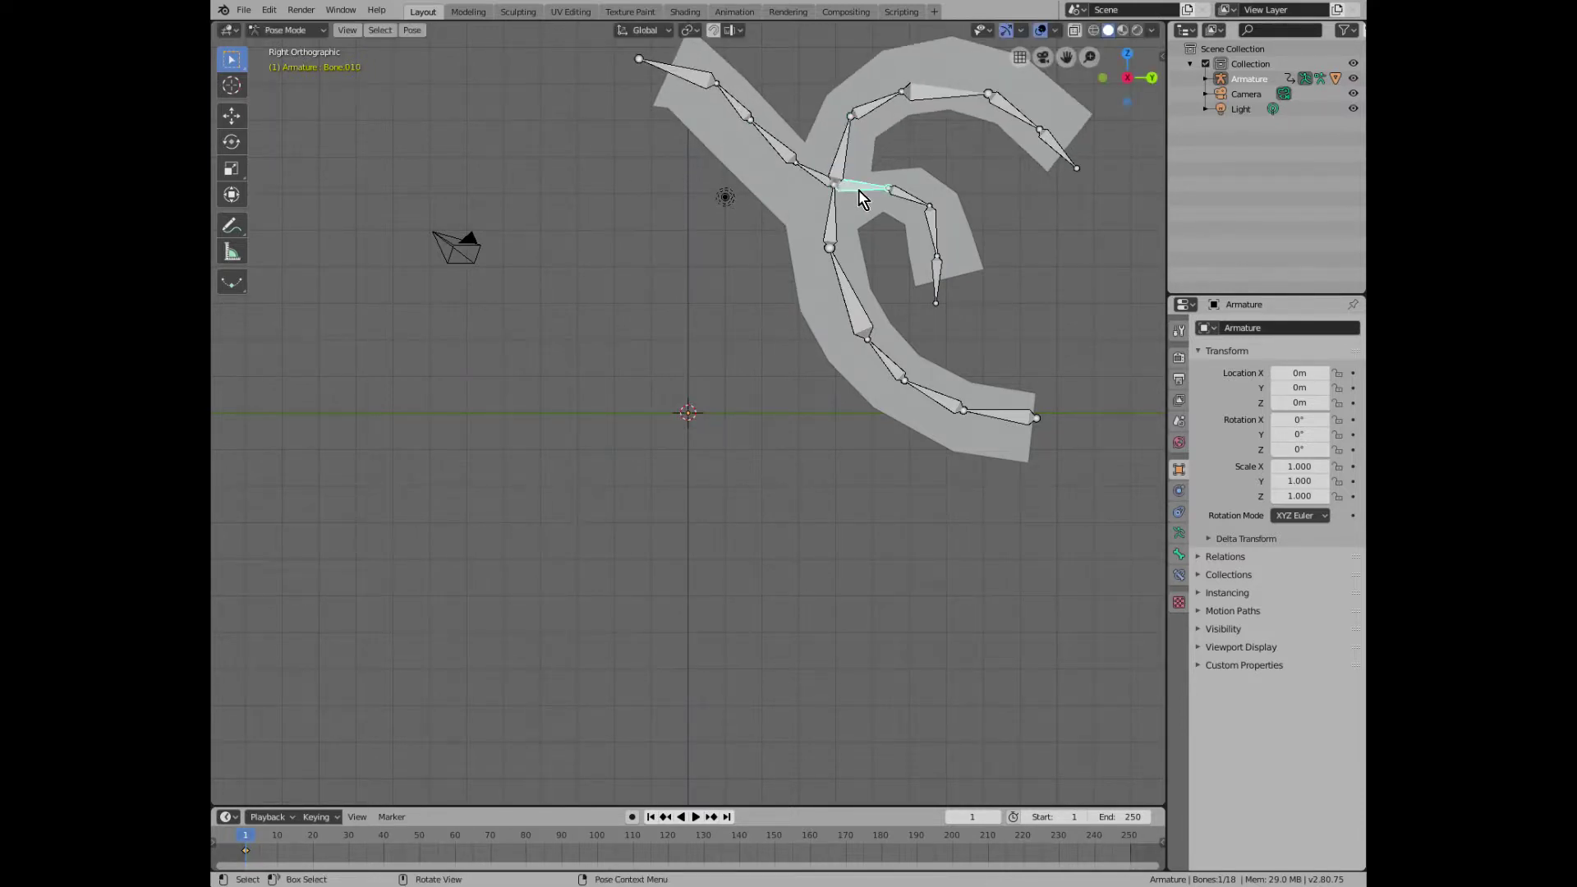
{"action": "key", "text": "r"}
{"action": "left_click", "coordinate": [859, 202]}
{"action": "left_click", "coordinate": [772, 139]}
- Rotate the upper and topmost bones to finish curling the top branch
{"action": "key", "text": "r"}
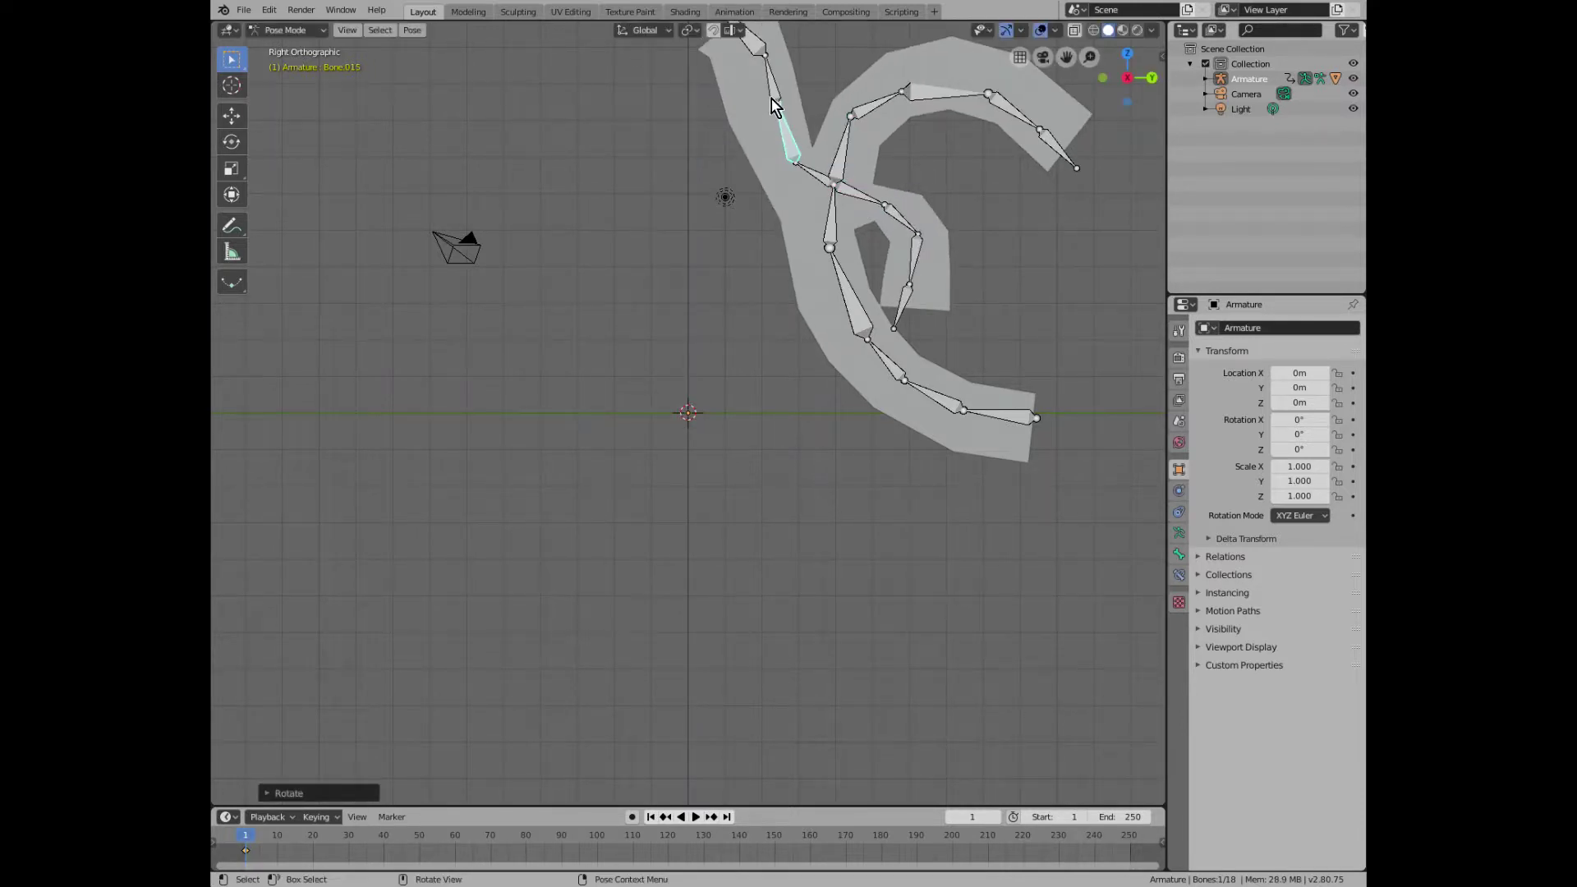
{"action": "left_click", "coordinate": [779, 86]}
{"action": "key", "text": "r"}
{"action": "left_click", "coordinate": [784, 41]}
{"action": "key", "text": "r"}
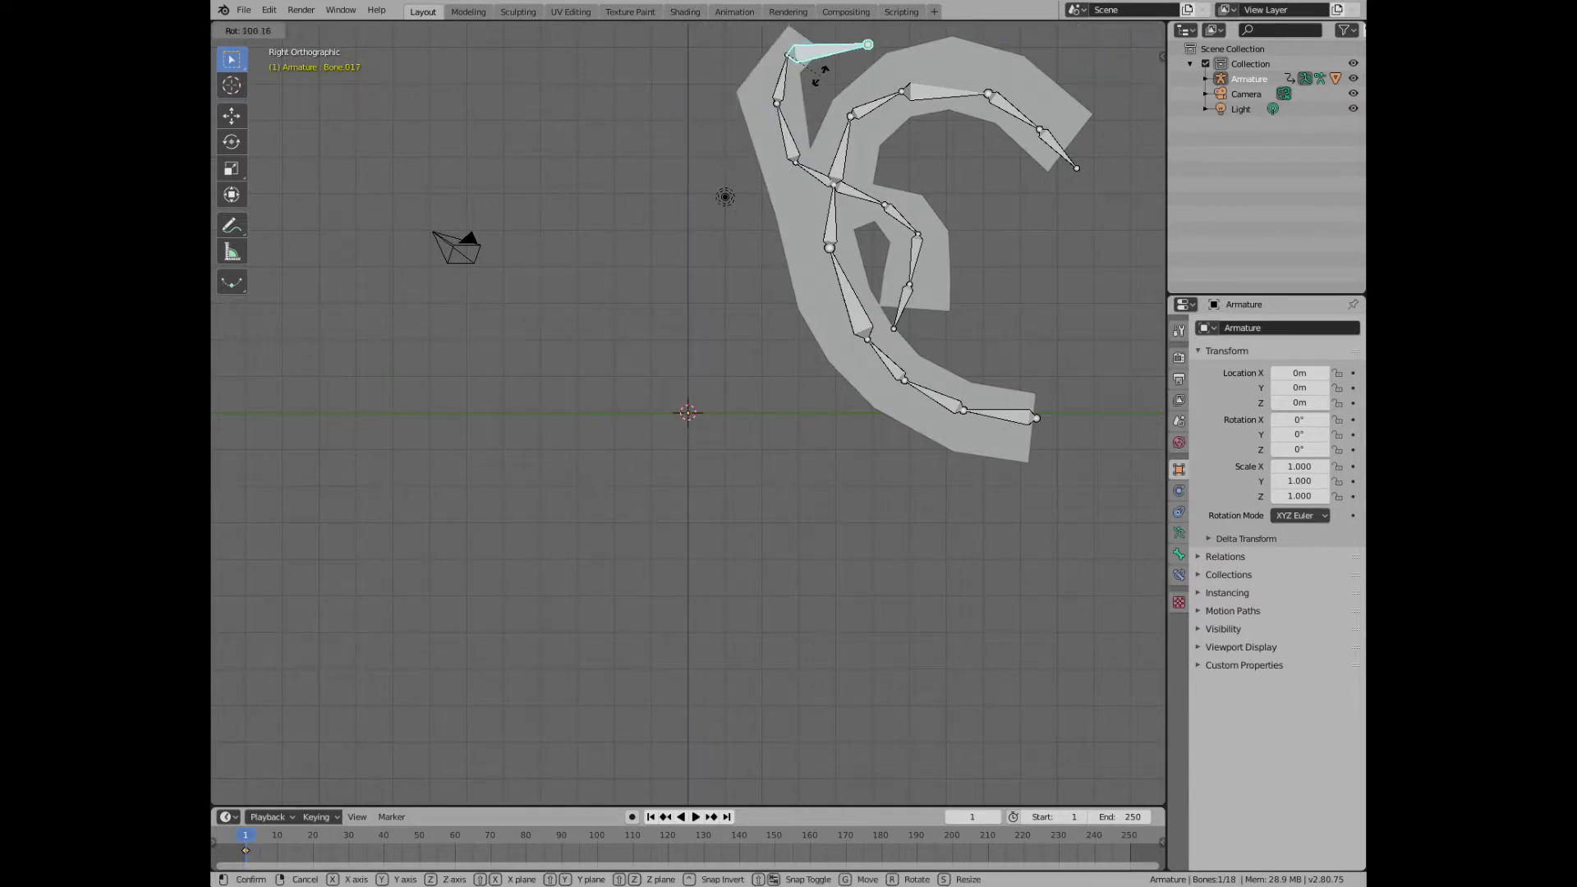
{"action": "left_click", "coordinate": [825, 86]}
- Key all bones' rotation, then key the same curled pose at frame 60
{"action": "key", "text": "a"}
{"action": "key", "text": "i"}
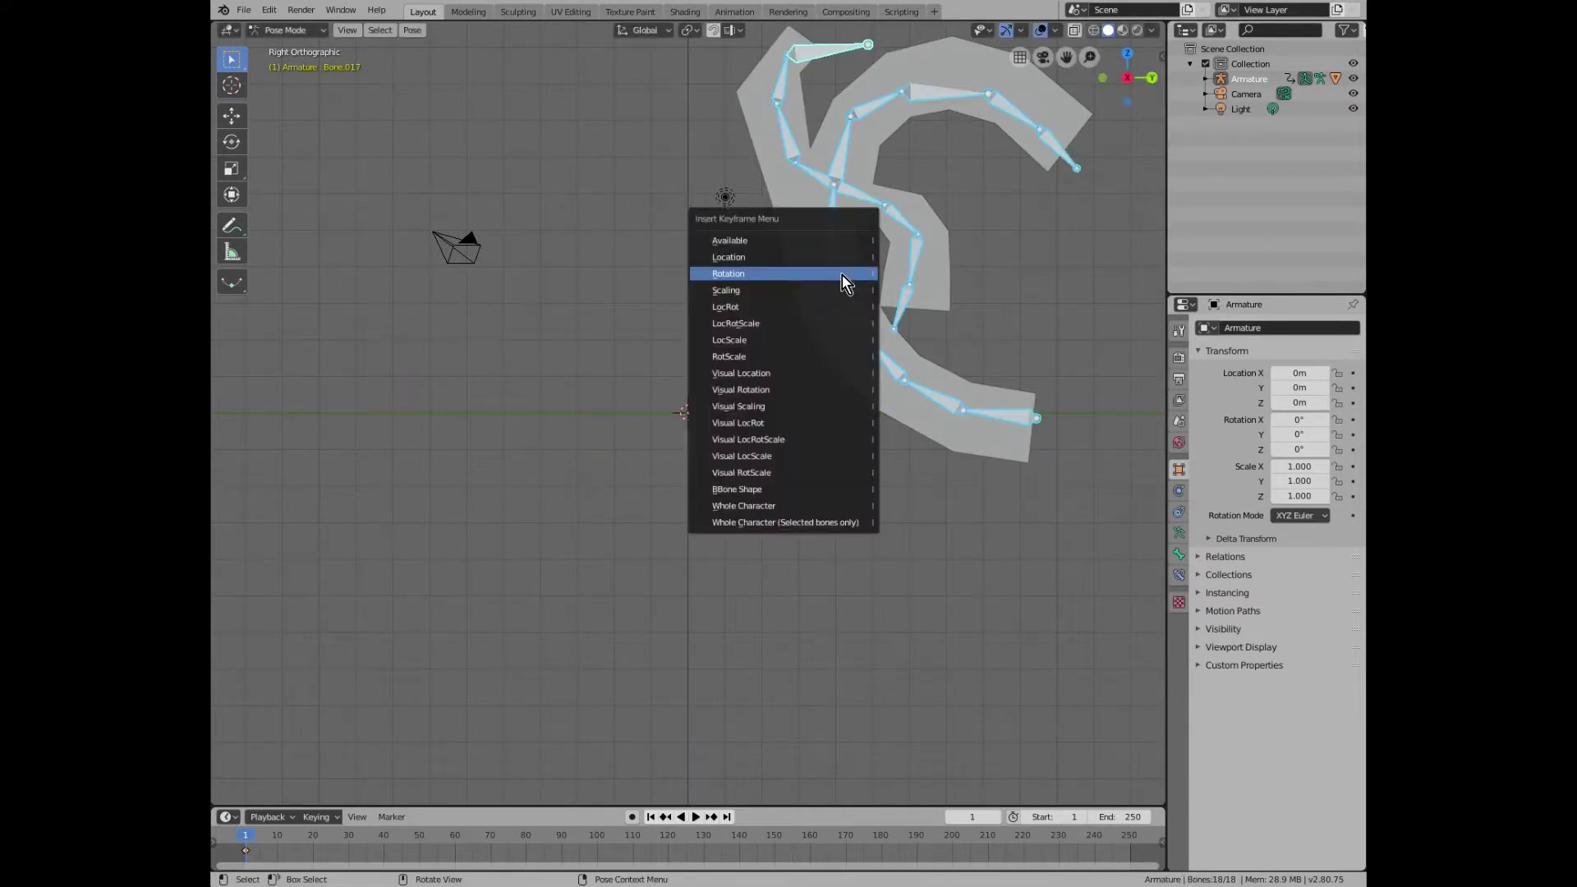
{"action": "left_click", "coordinate": [844, 283]}
{"action": "mouse_move", "coordinate": [332, 837]}
{"action": "left_mouse_down"}
{"action": "mouse_move", "coordinate": [610, 862]}
{"action": "mouse_move", "coordinate": [572, 870]}
{"action": "left_mouse_up"}
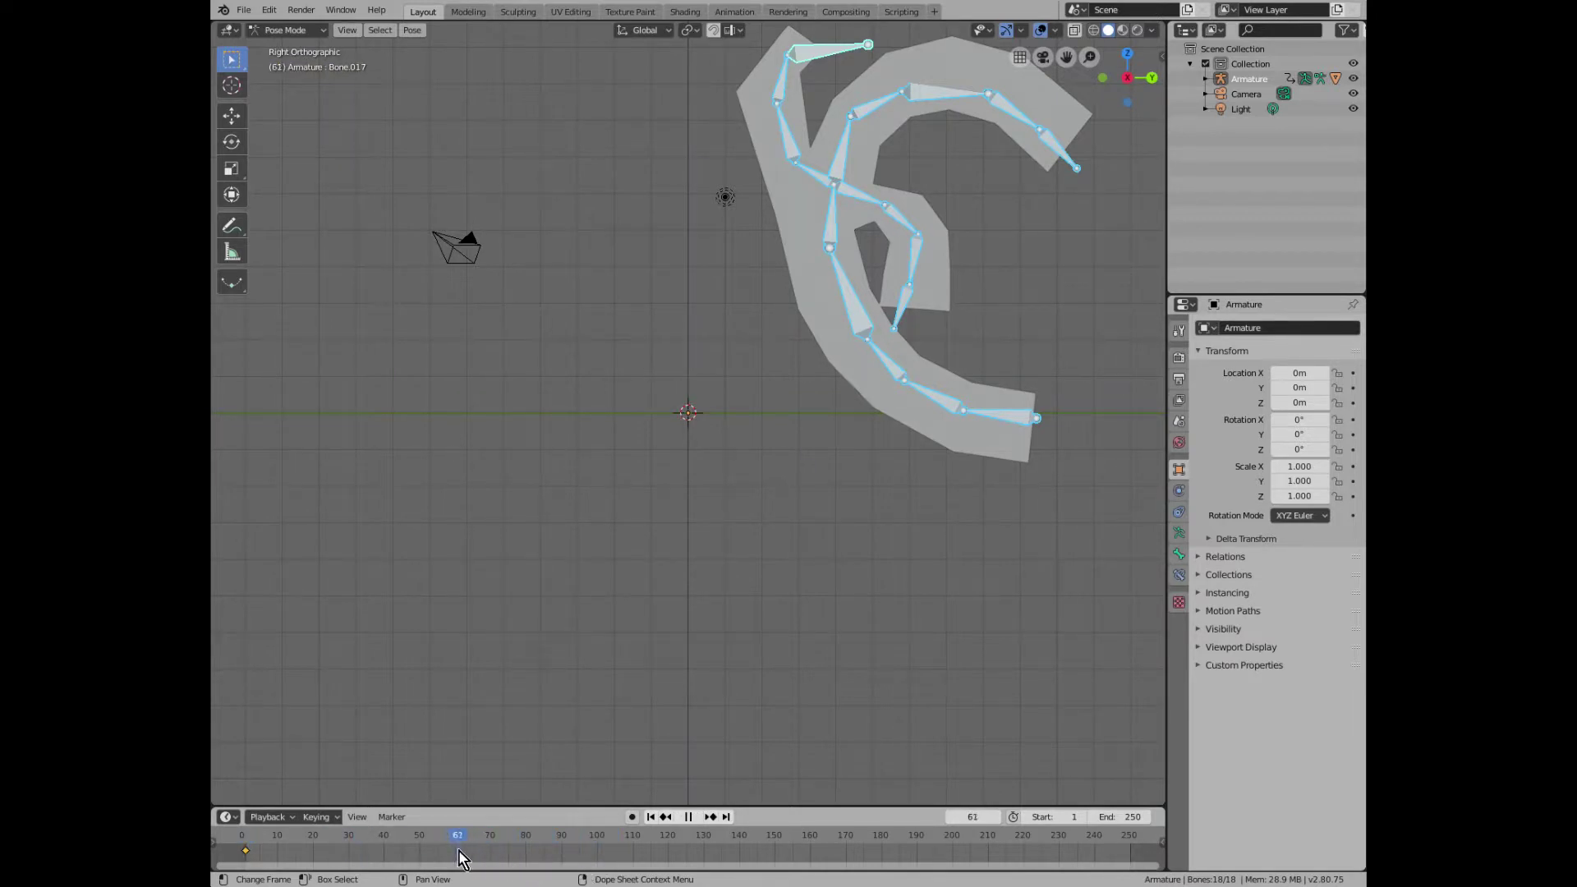
{"action": "key", "text": "i"}
{"action": "left_click", "coordinate": [746, 432]}
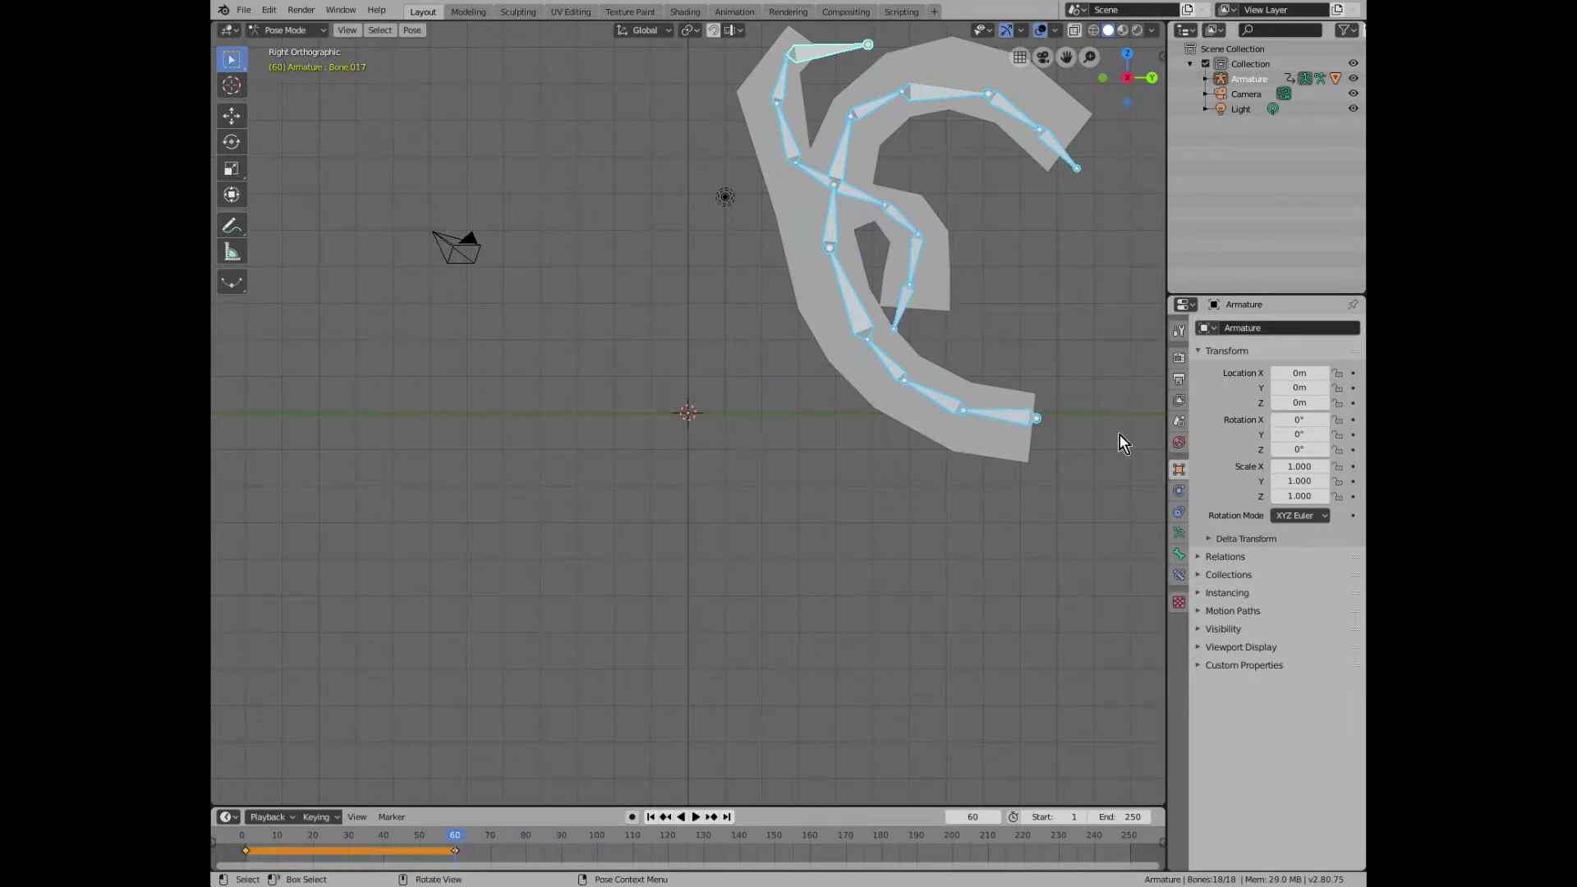
- Set the scene end frame to 60 and the frame rate to 30 fps
{"action": "left_click", "coordinate": [1181, 381]}
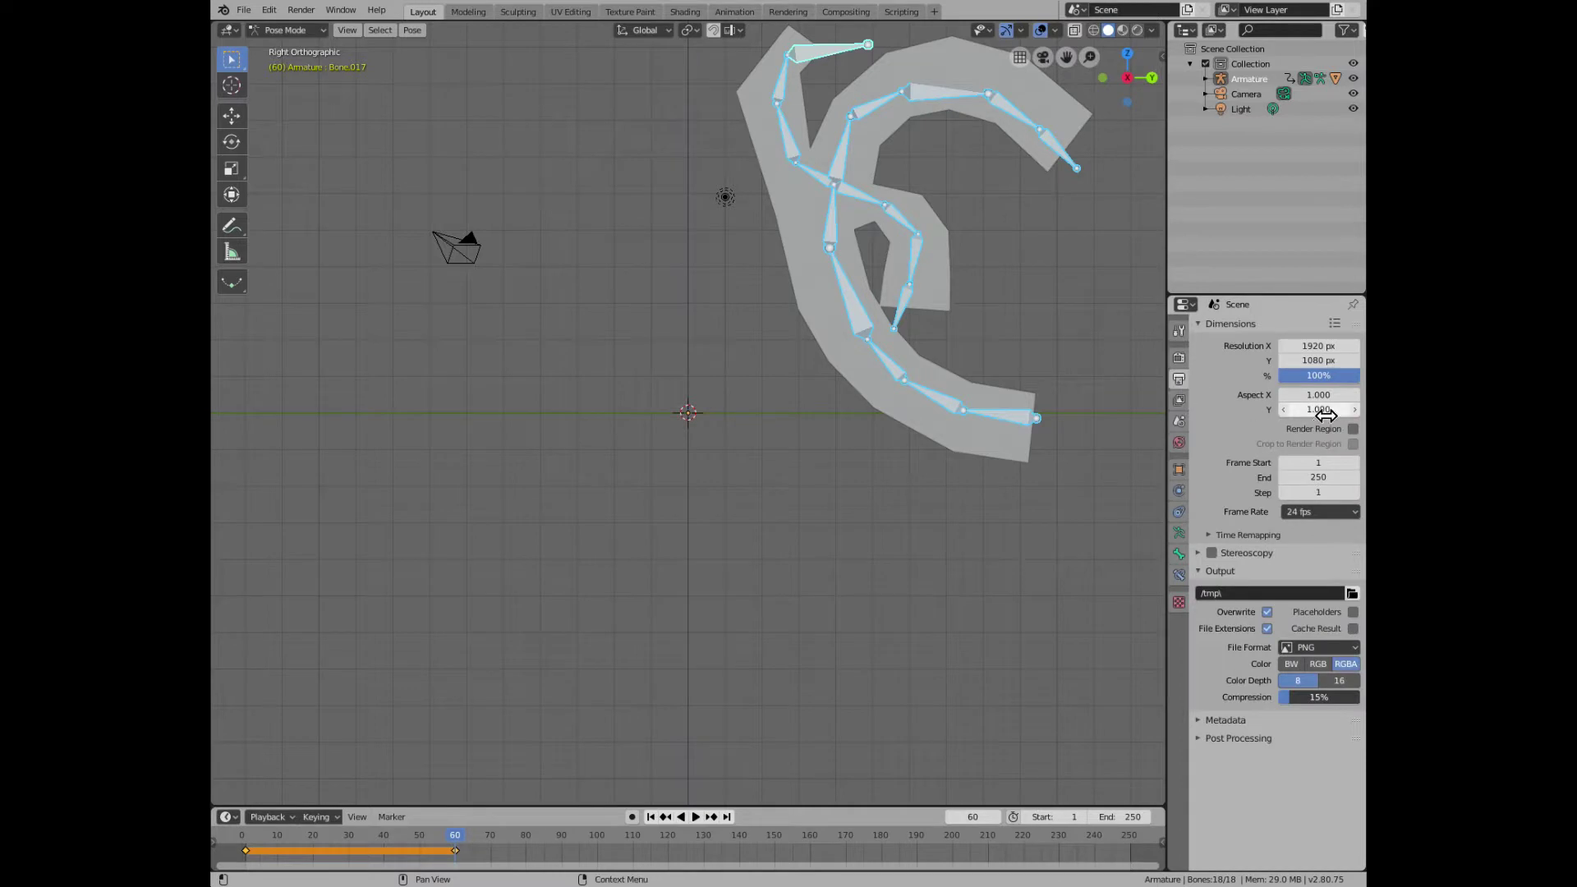
{"action": "left_click", "coordinate": [1337, 483]}
{"action": "type", "text": "60"}
{"action": "key", "text": "Return"}
{"action": "left_click", "coordinate": [1337, 512]}
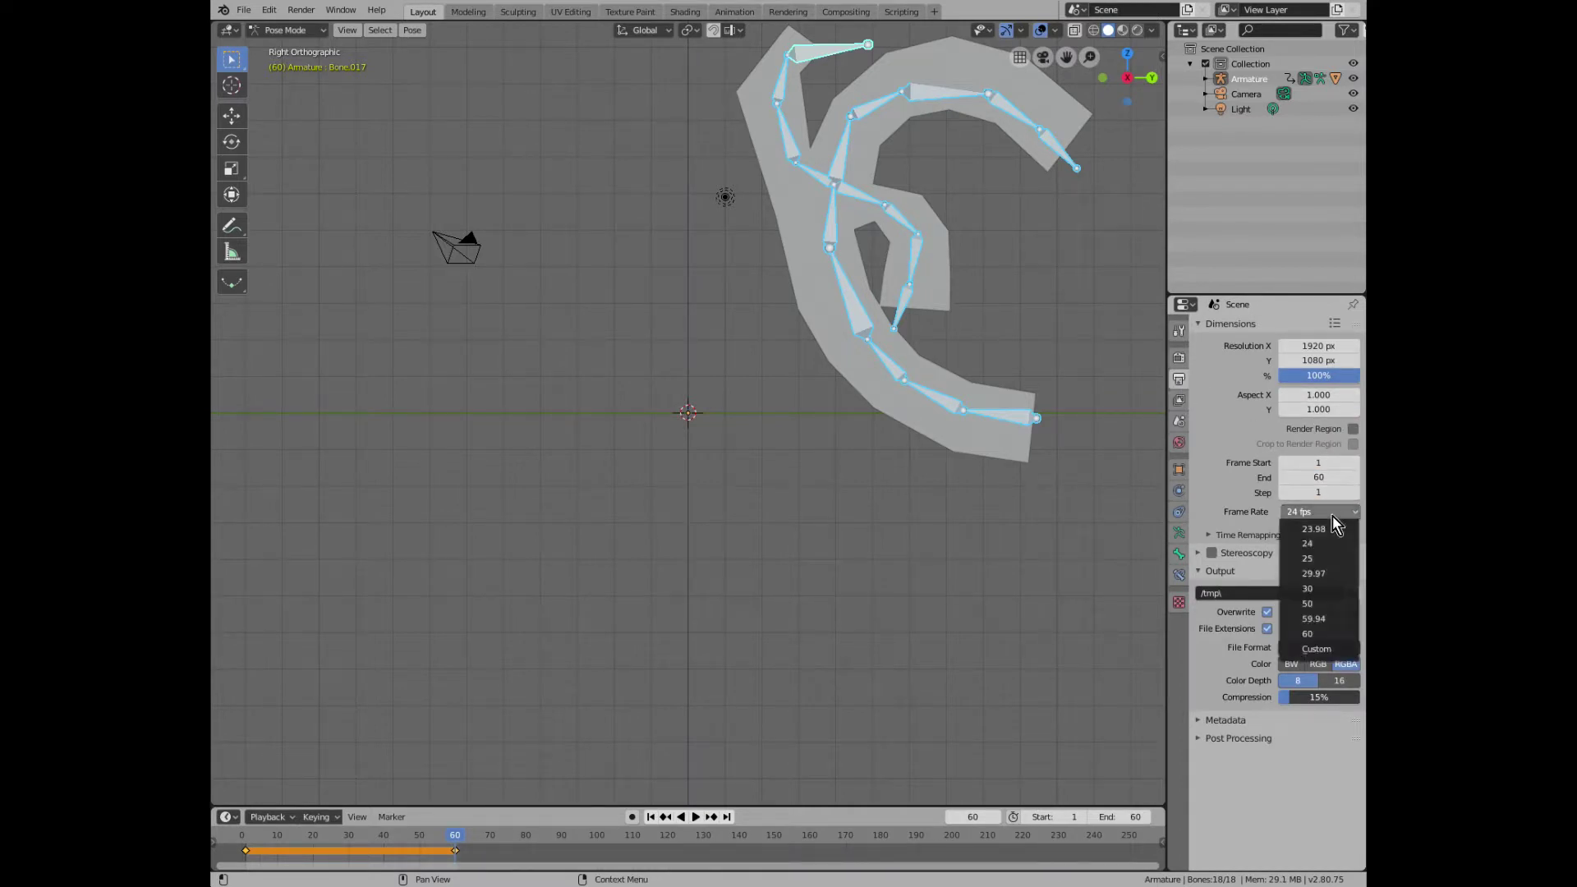
{"action": "left_click", "coordinate": [1341, 591]}
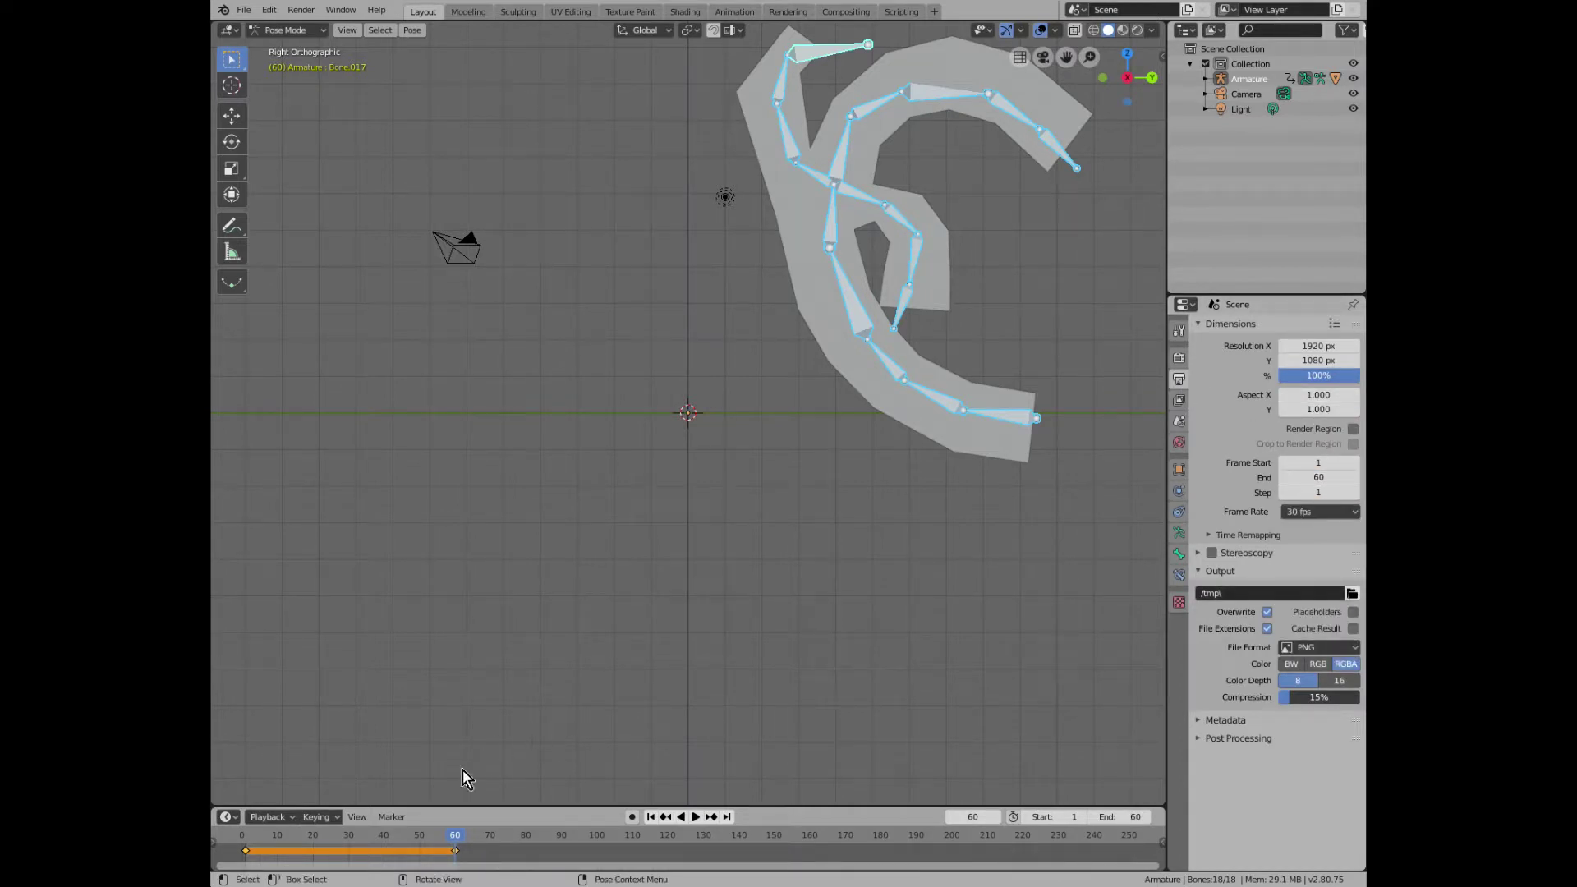
- Play the animation, stop it, and select the rightmost root bone
{"action": "key", "text": "space"}
{"action": "left_click", "coordinate": [359, 838]}
{"action": "key", "text": "space"}
{"action": "left_click", "coordinate": [1007, 422]}
- Rotate the whole chain around its root and bend the lower chain to the right
{"action": "key", "text": "r"}
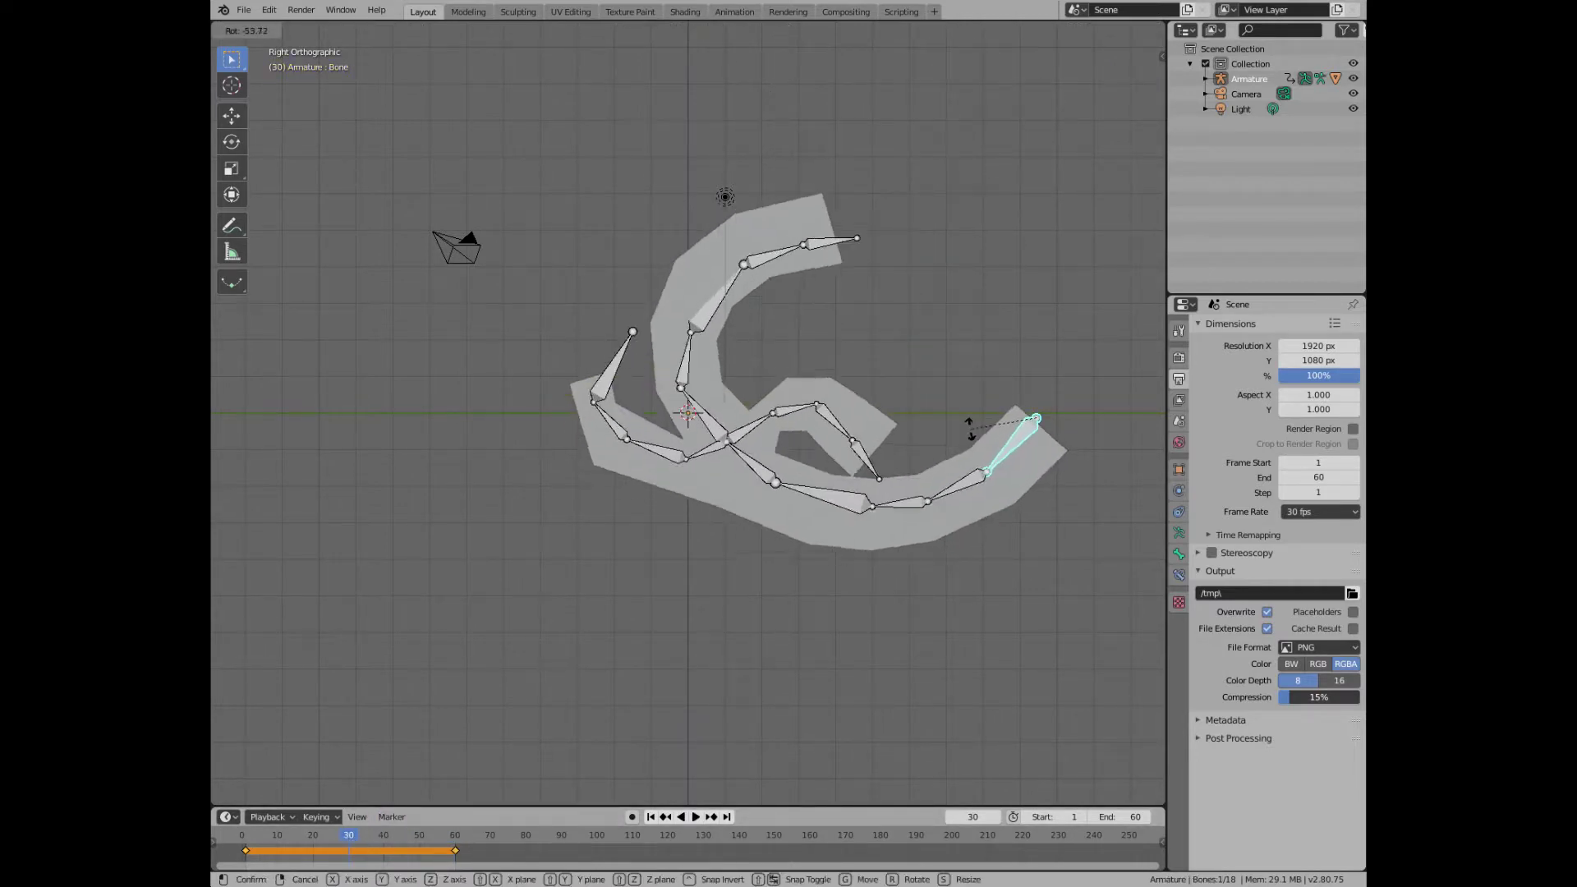
{"action": "left_click", "coordinate": [968, 426]}
{"action": "left_click", "coordinate": [957, 466]}
{"action": "key", "text": "r"}
{"action": "left_click", "coordinate": [992, 583]}
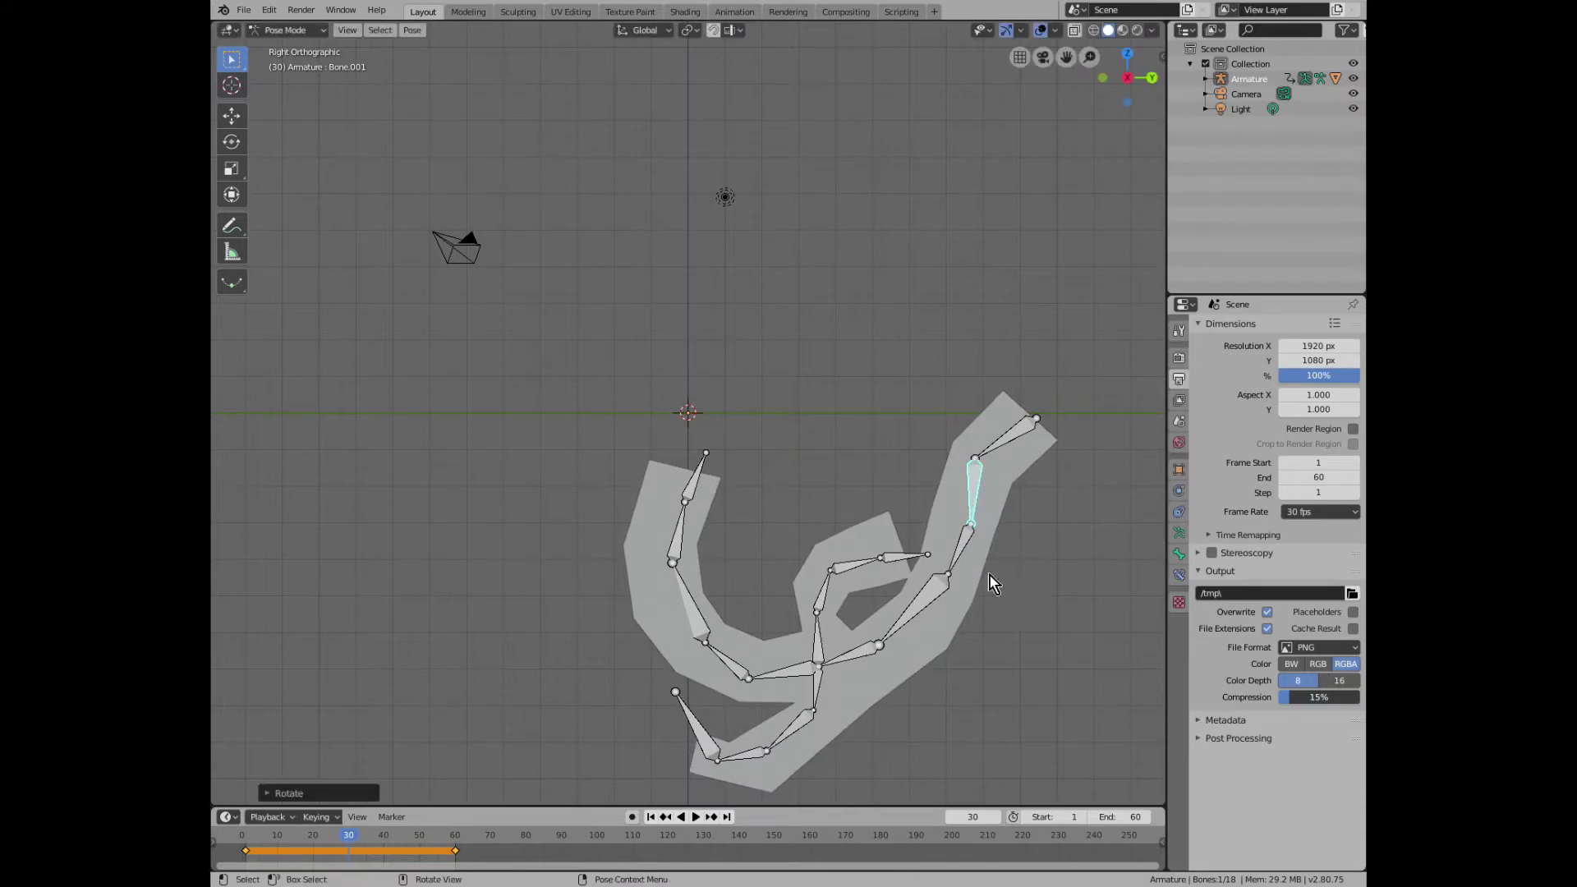
{"action": "left_click", "coordinate": [965, 552]}
{"action": "key", "text": "r"}
{"action": "left_click", "coordinate": [1053, 560]}
{"action": "key", "text": "r"}
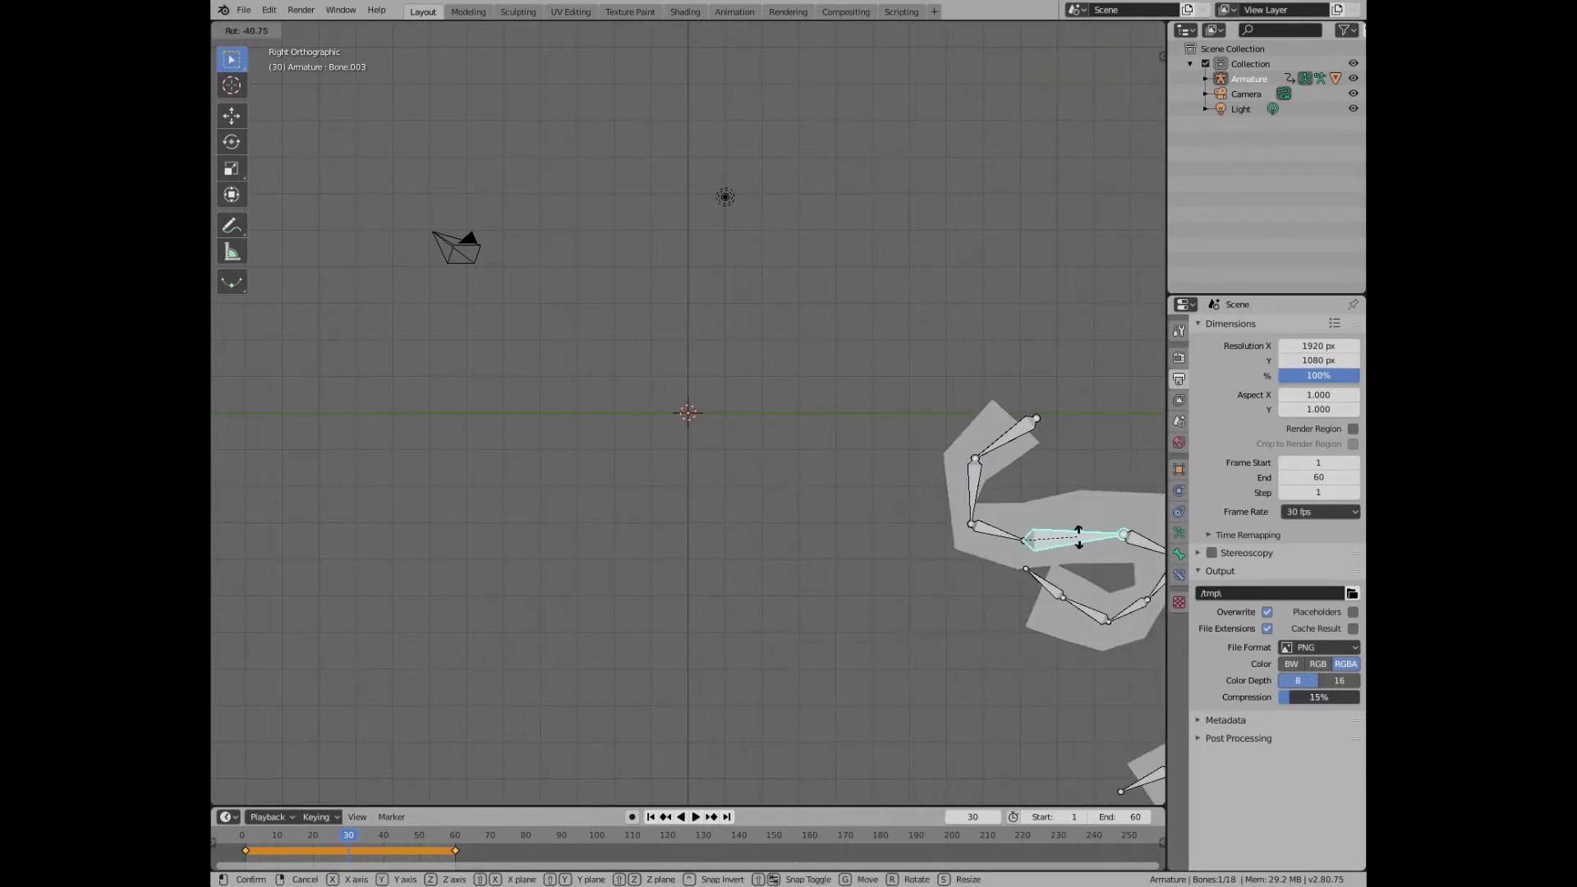
{"action": "left_click", "coordinate": [1136, 552]}
{"action": "key", "text": "r"}
{"action": "left_click", "coordinate": [1122, 444]}
- Turn the right-hand chain to extend right, point its tip up, and curl the top leftward
{"action": "scroll", "coordinate": [1101, 446], "scroll_direction": "down", "scroll_amount": 4}
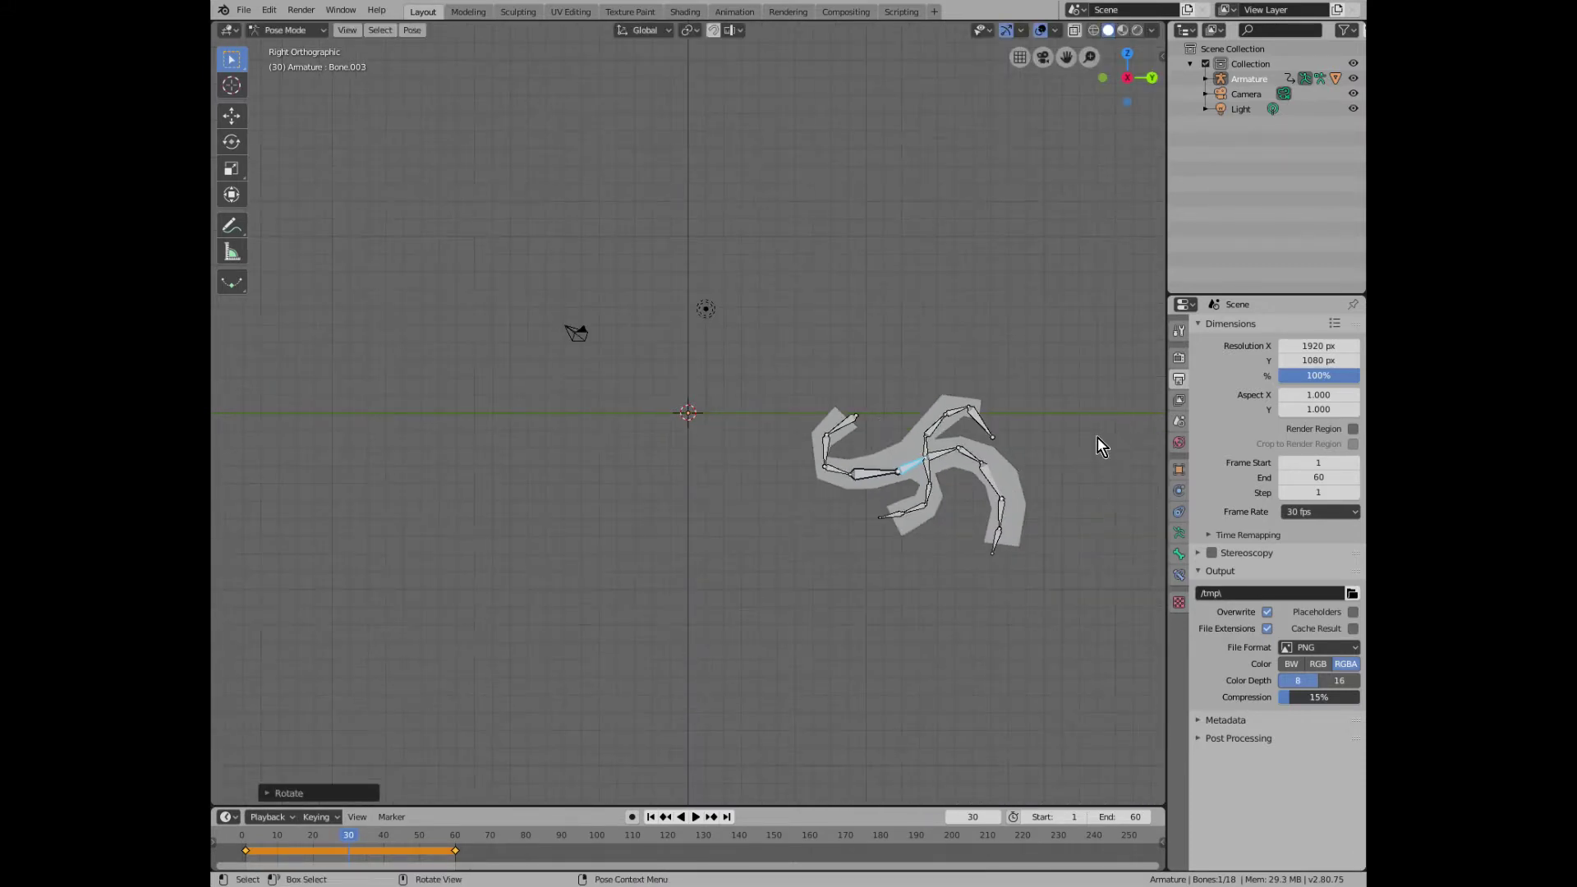
{"action": "left_click", "coordinate": [945, 464]}
{"action": "key", "text": "r"}
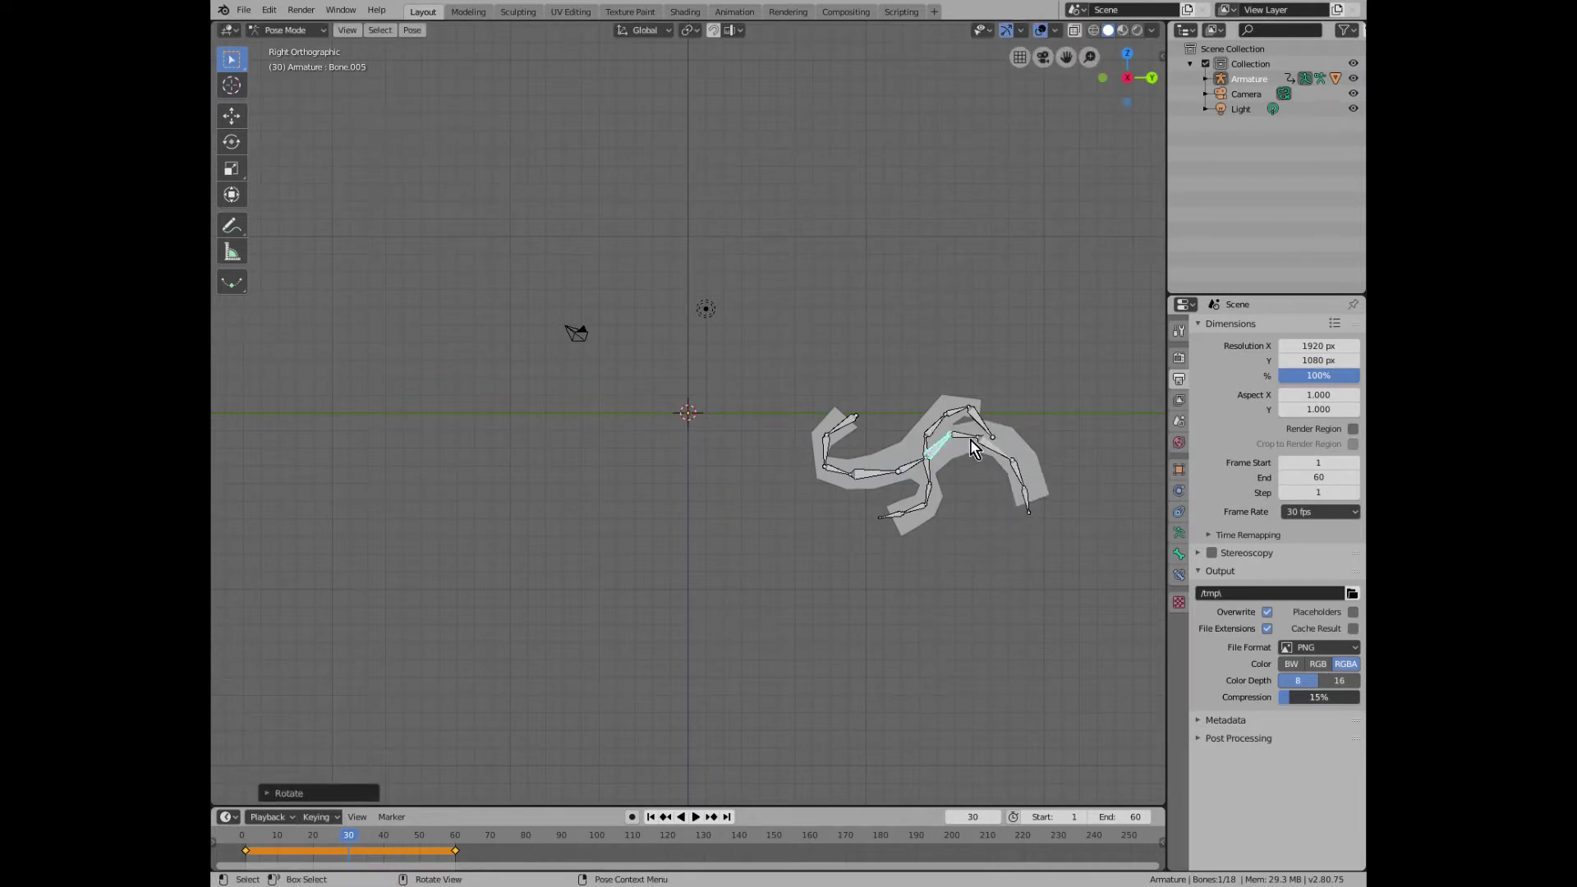
{"action": "key", "text": "r"}
{"action": "left_click", "coordinate": [971, 417]}
{"action": "left_click", "coordinate": [1000, 426]}
{"action": "key", "text": "r"}
{"action": "left_click", "coordinate": [996, 394]}
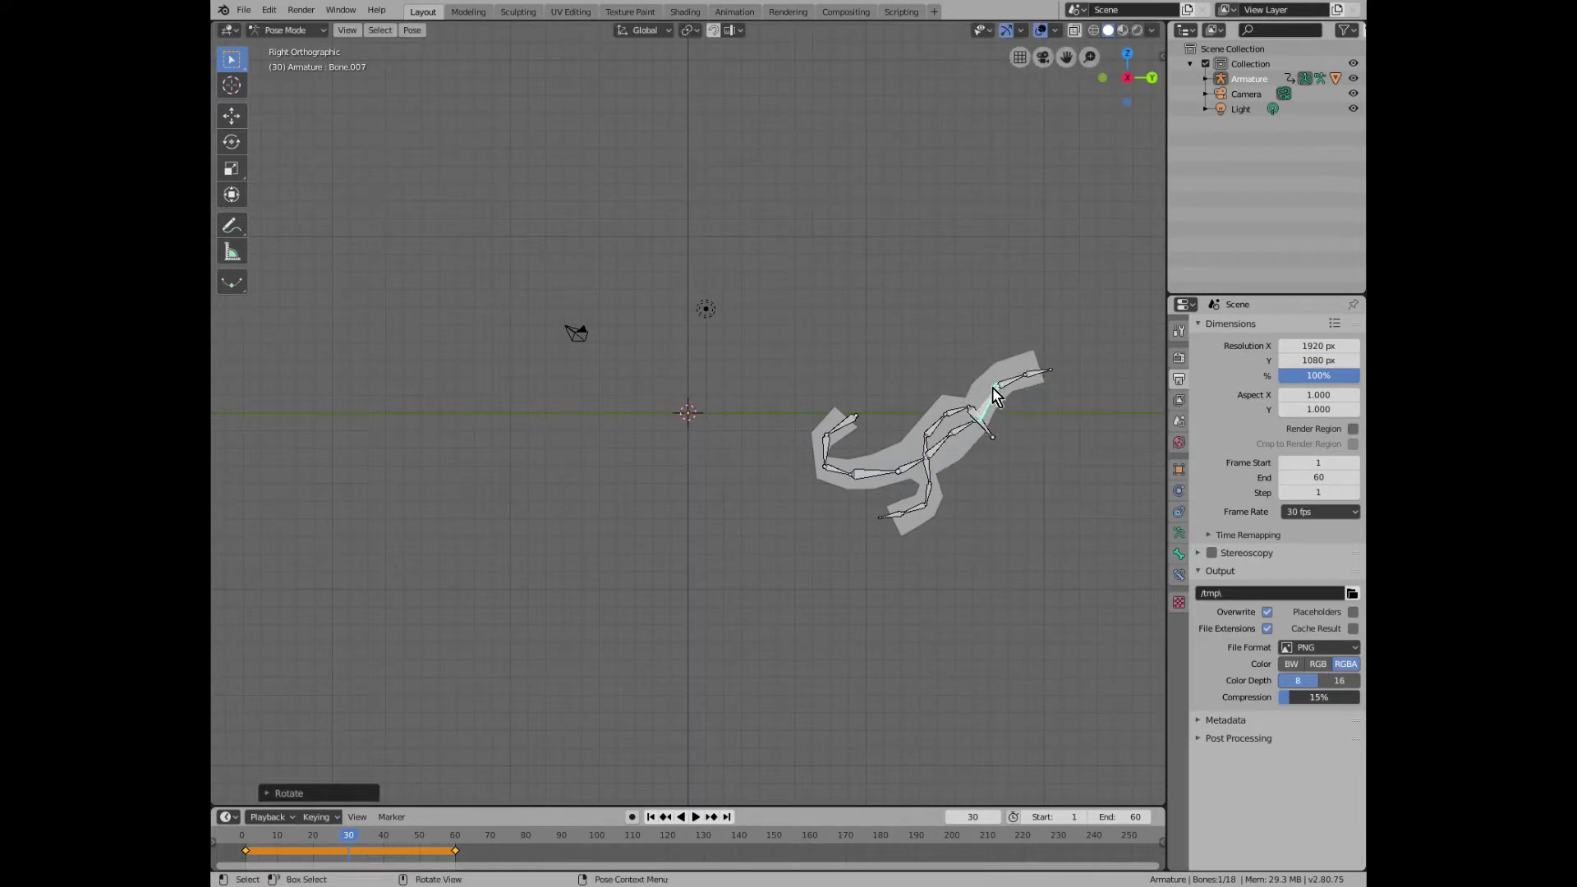
{"action": "left_click", "coordinate": [1006, 393]}
{"action": "key", "text": "r"}
{"action": "left_click", "coordinate": [986, 366]}
{"action": "key", "text": "r"}
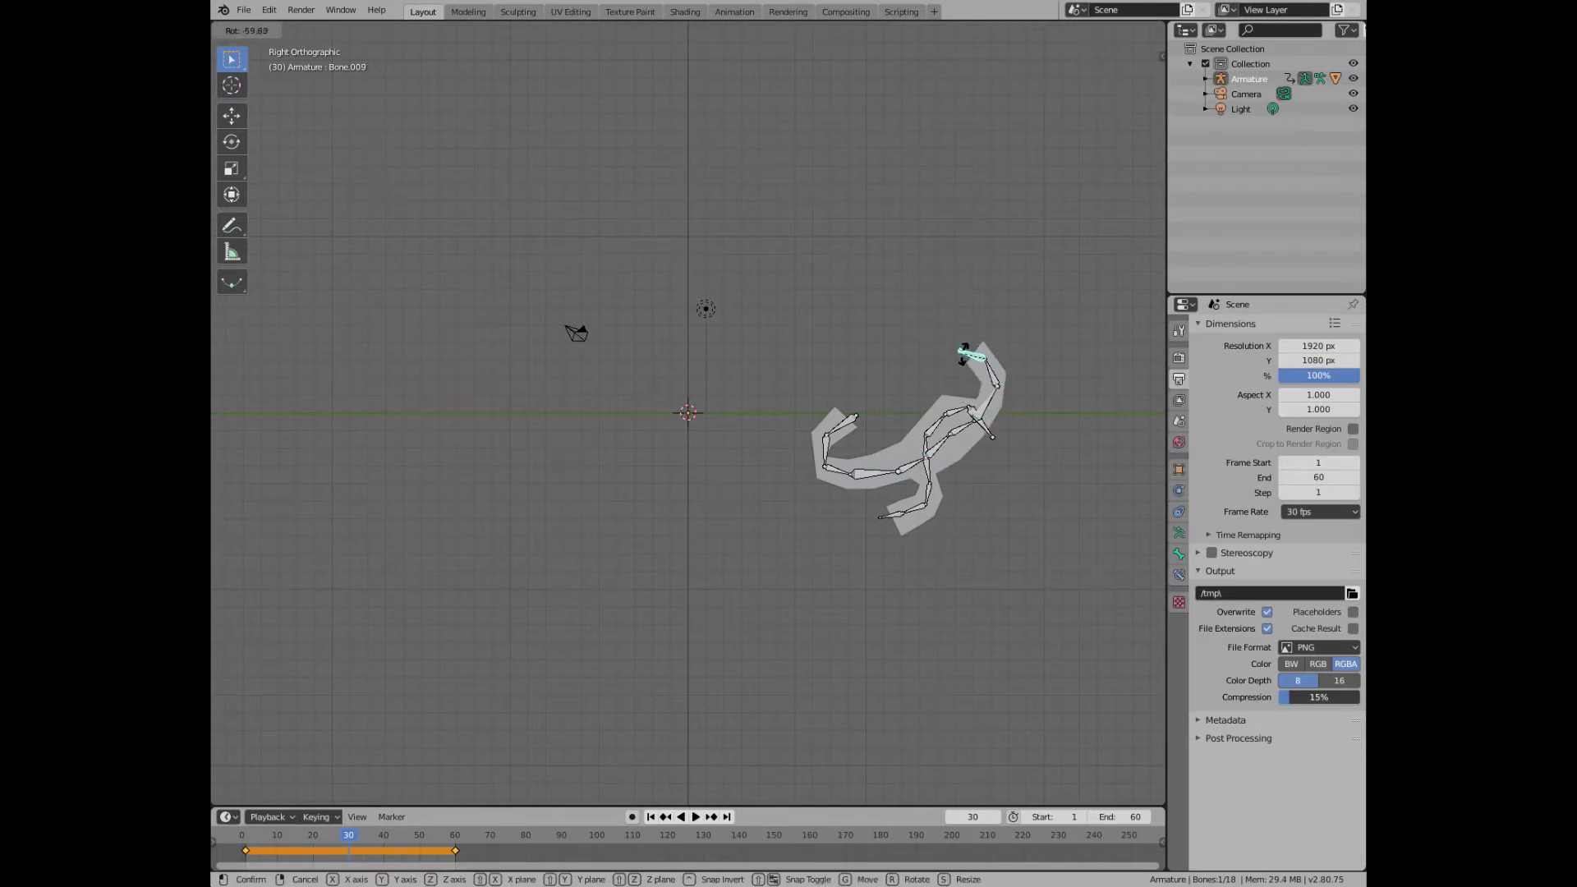
{"action": "left_click", "coordinate": [951, 344]}
- Rotate successive bones of the upper branch to curl it inward
{"action": "left_click", "coordinate": [933, 448]}
{"action": "key", "text": "r"}
{"action": "left_click", "coordinate": [931, 449]}
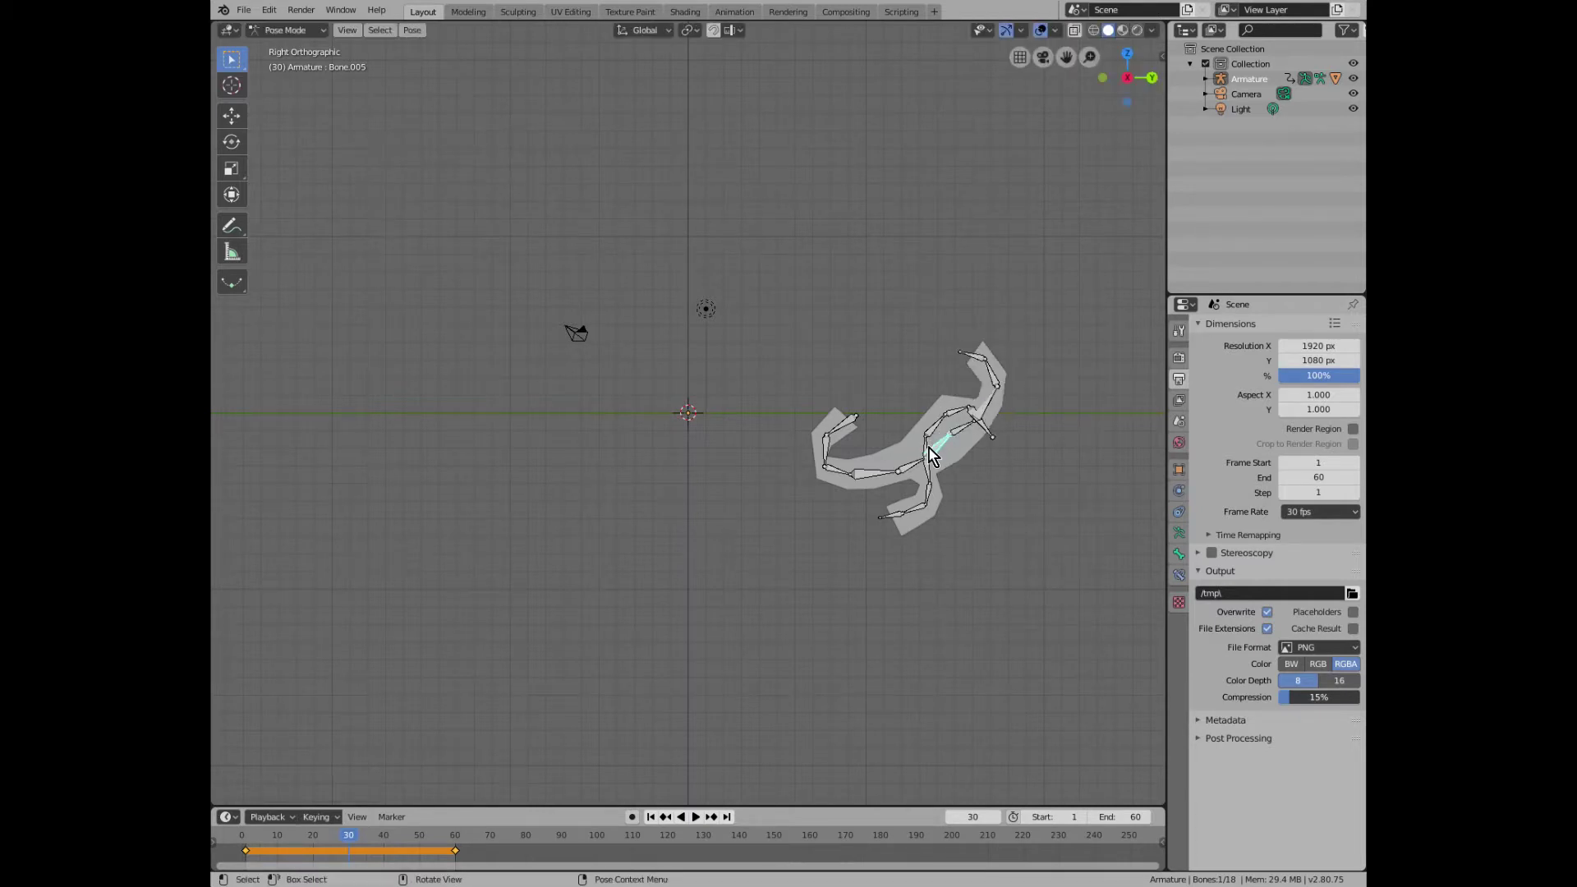
{"action": "key", "text": "r"}
{"action": "left_click", "coordinate": [924, 442]}
{"action": "key", "text": "r"}
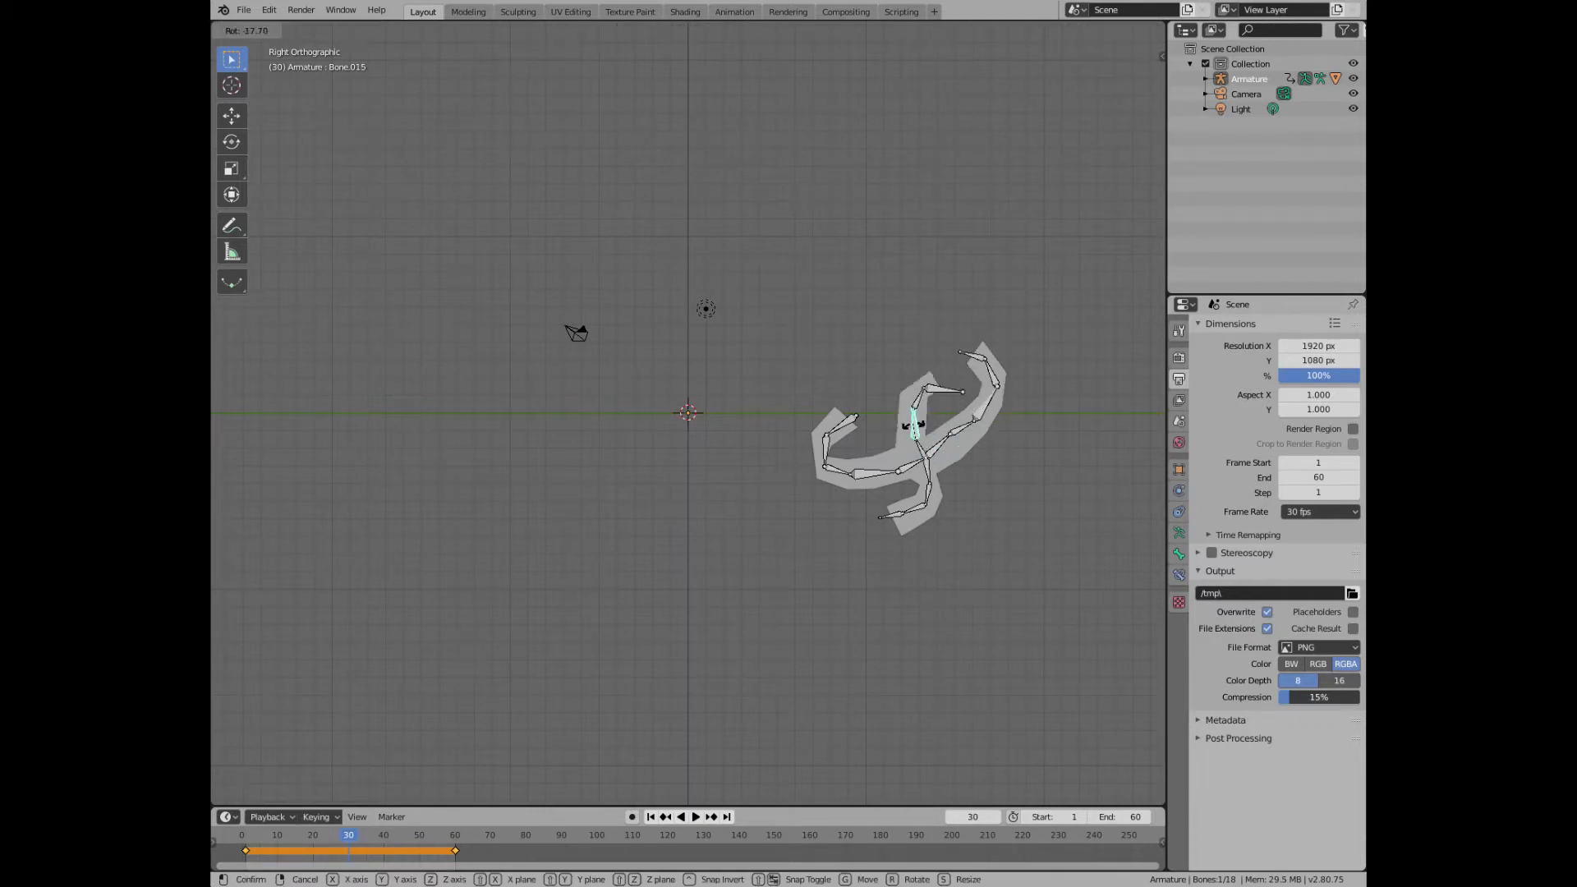
{"action": "left_click", "coordinate": [909, 429]}
{"action": "left_click", "coordinate": [908, 411]}
{"action": "key", "text": "r"}
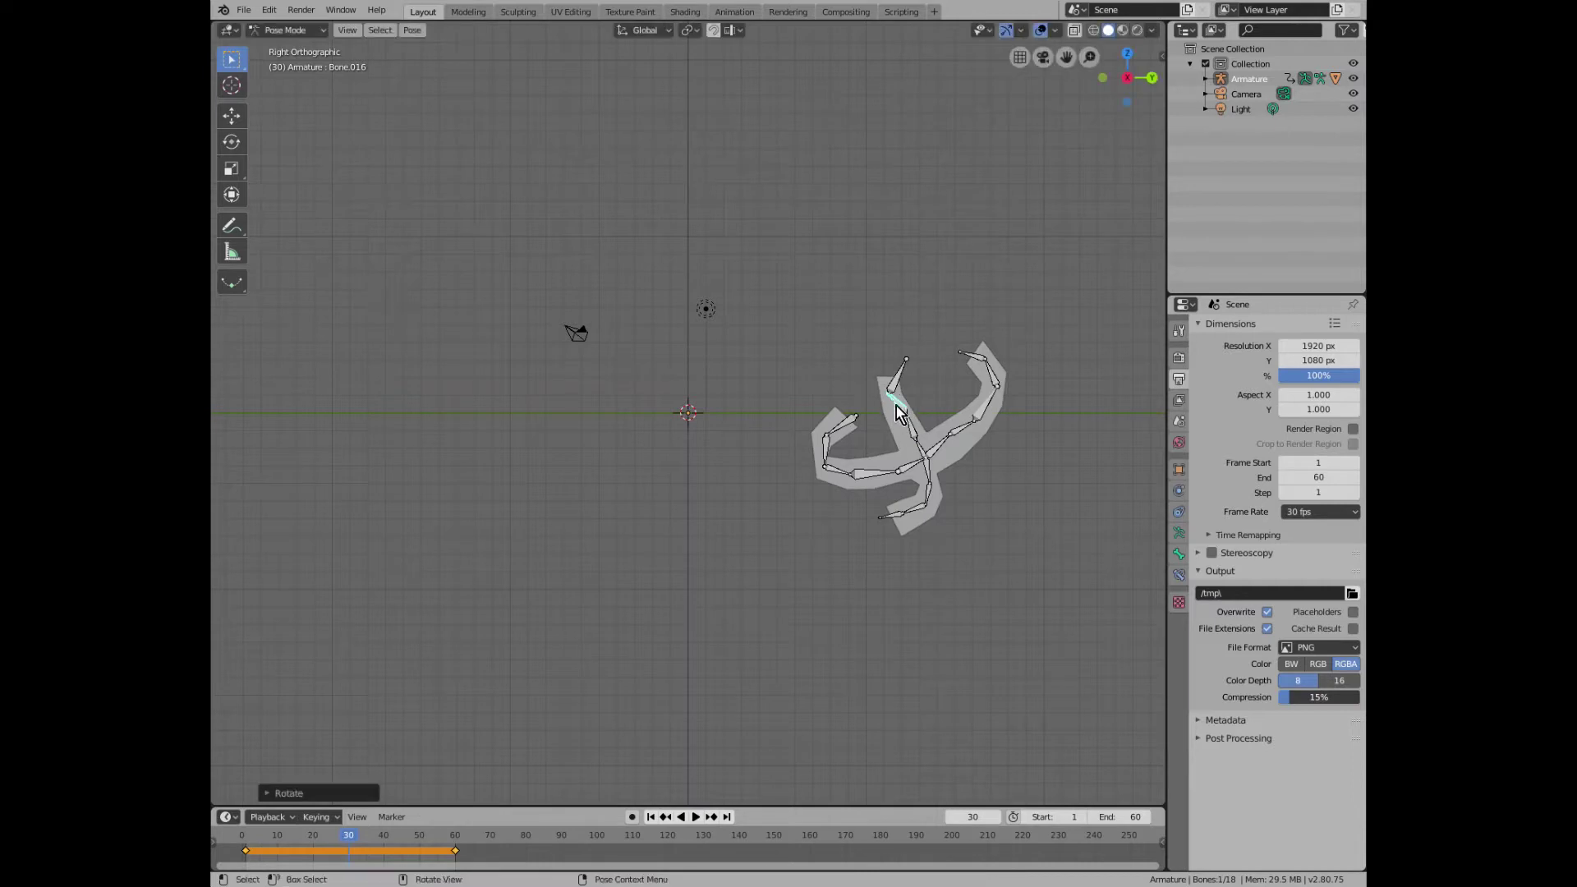
{"action": "left_click", "coordinate": [898, 366]}
{"action": "key", "text": "r"}
{"action": "left_click", "coordinate": [861, 392]}
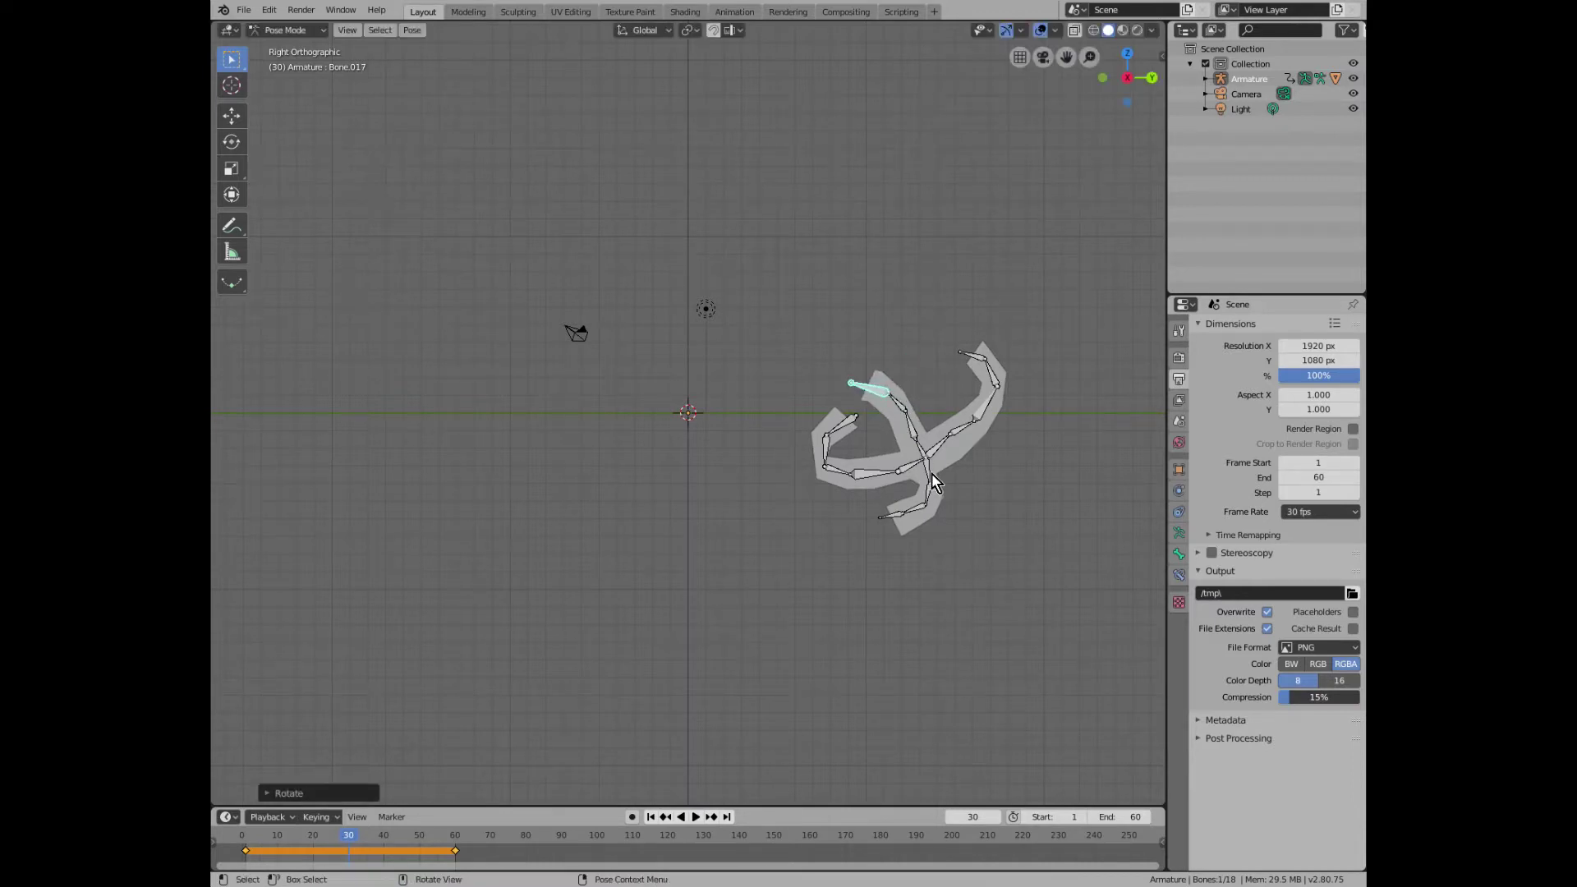
- Bend the lower branch bone and curl the tip of the lower branch
{"action": "left_click", "coordinate": [932, 483]}
{"action": "key", "text": "r"}
{"action": "key", "text": "r"}
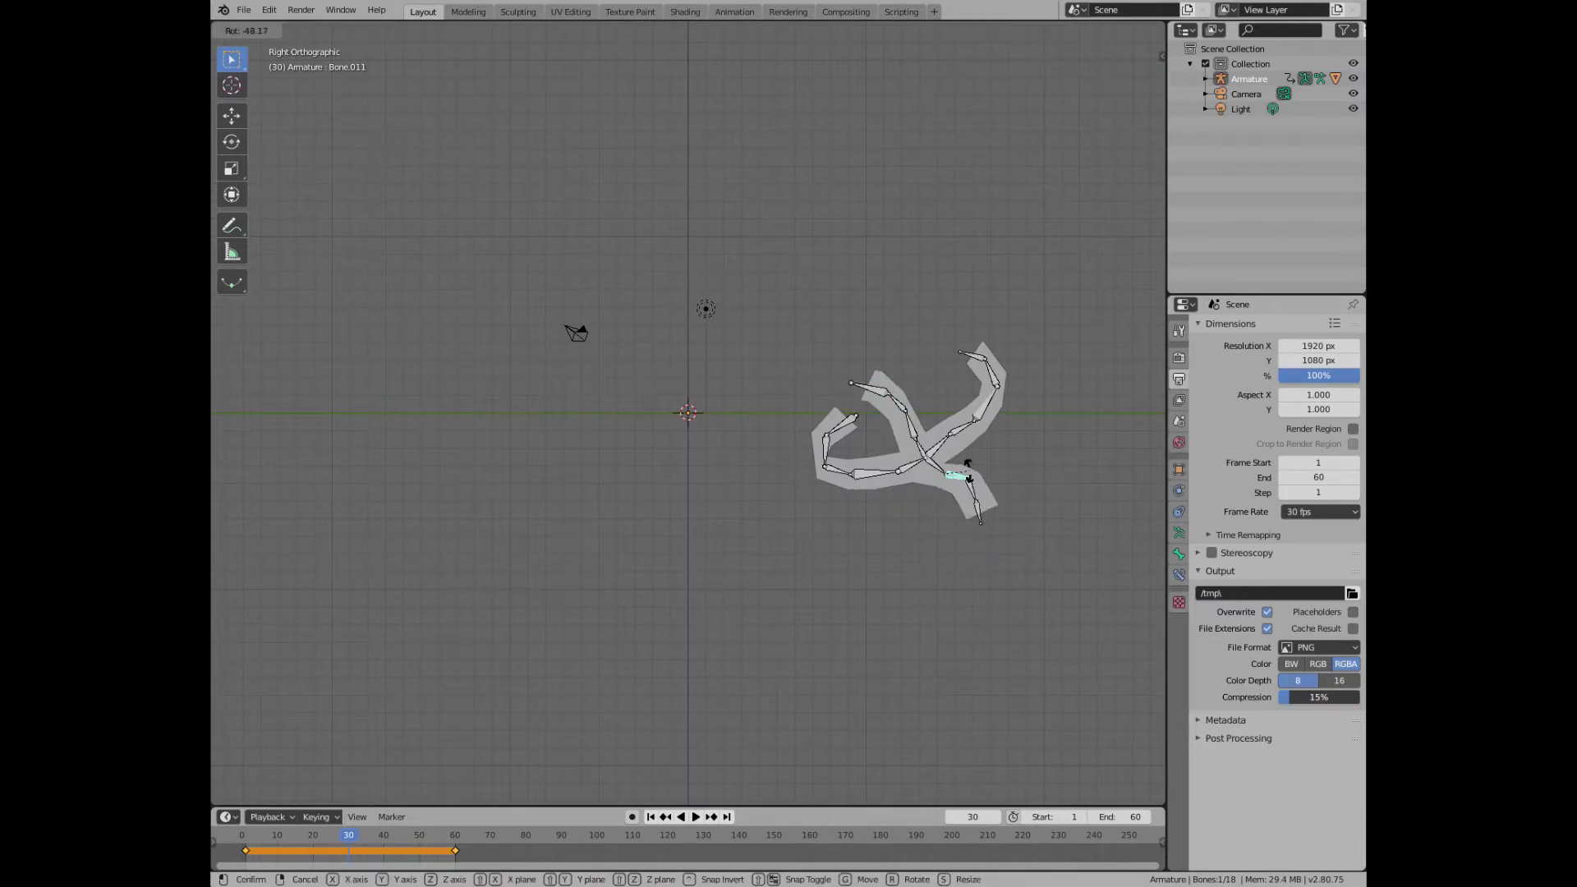
{"action": "left_click", "coordinate": [968, 465]}
{"action": "key", "text": "r"}
{"action": "left_click", "coordinate": [993, 479]}
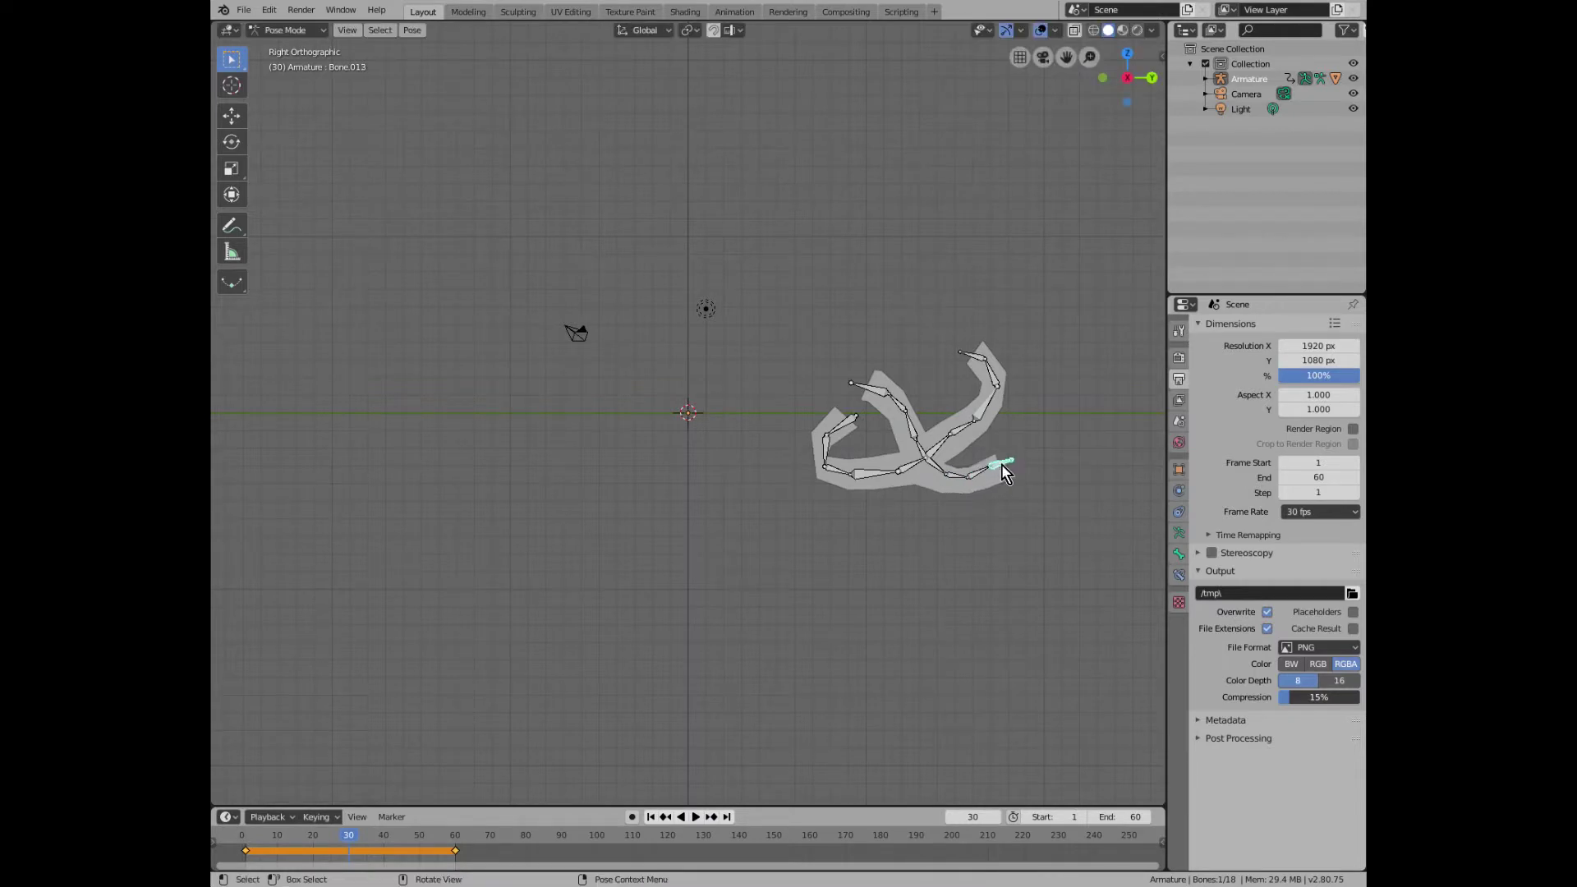
- Select all bones, insert rotation keys at frame 30, and play the animation back
{"action": "key", "text": "a"}
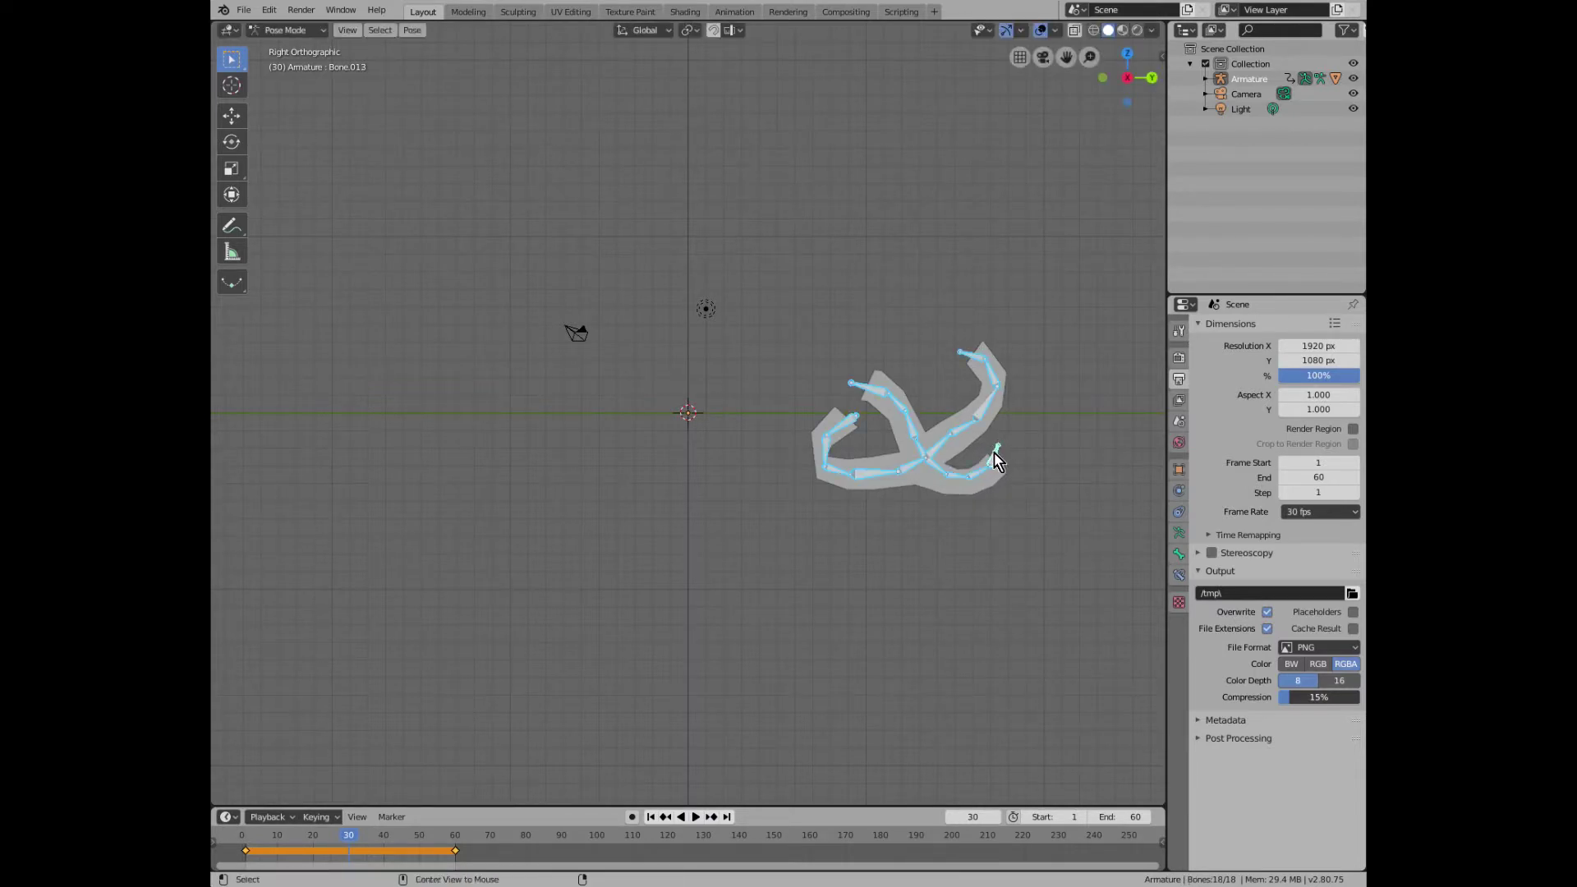
{"action": "key", "text": "i"}
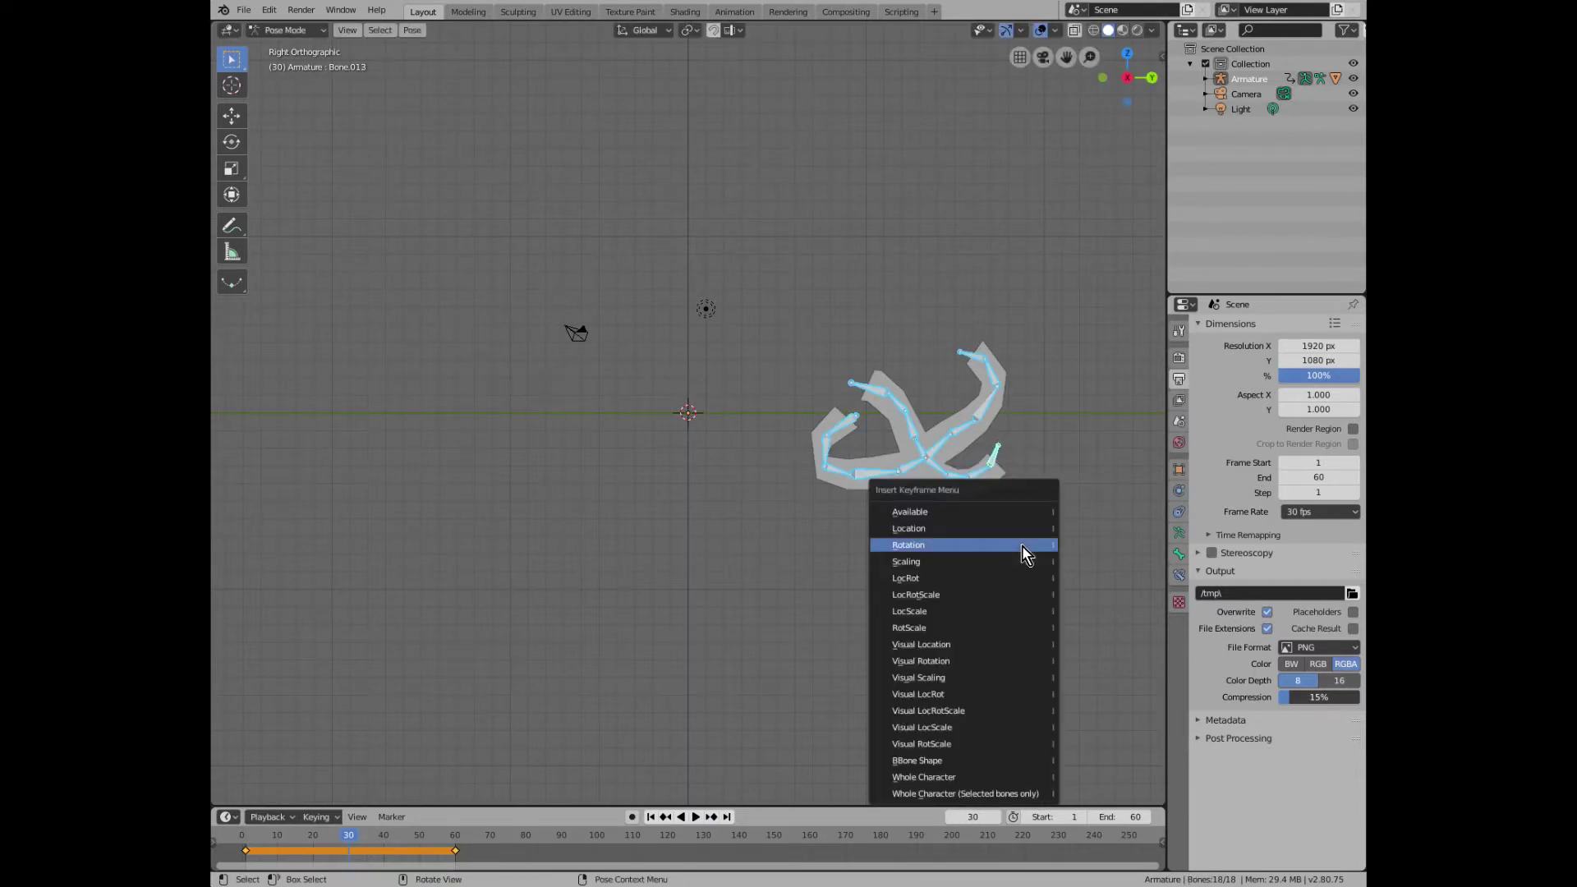
{"action": "left_click", "coordinate": [1026, 553]}
{"action": "key", "text": "space"}
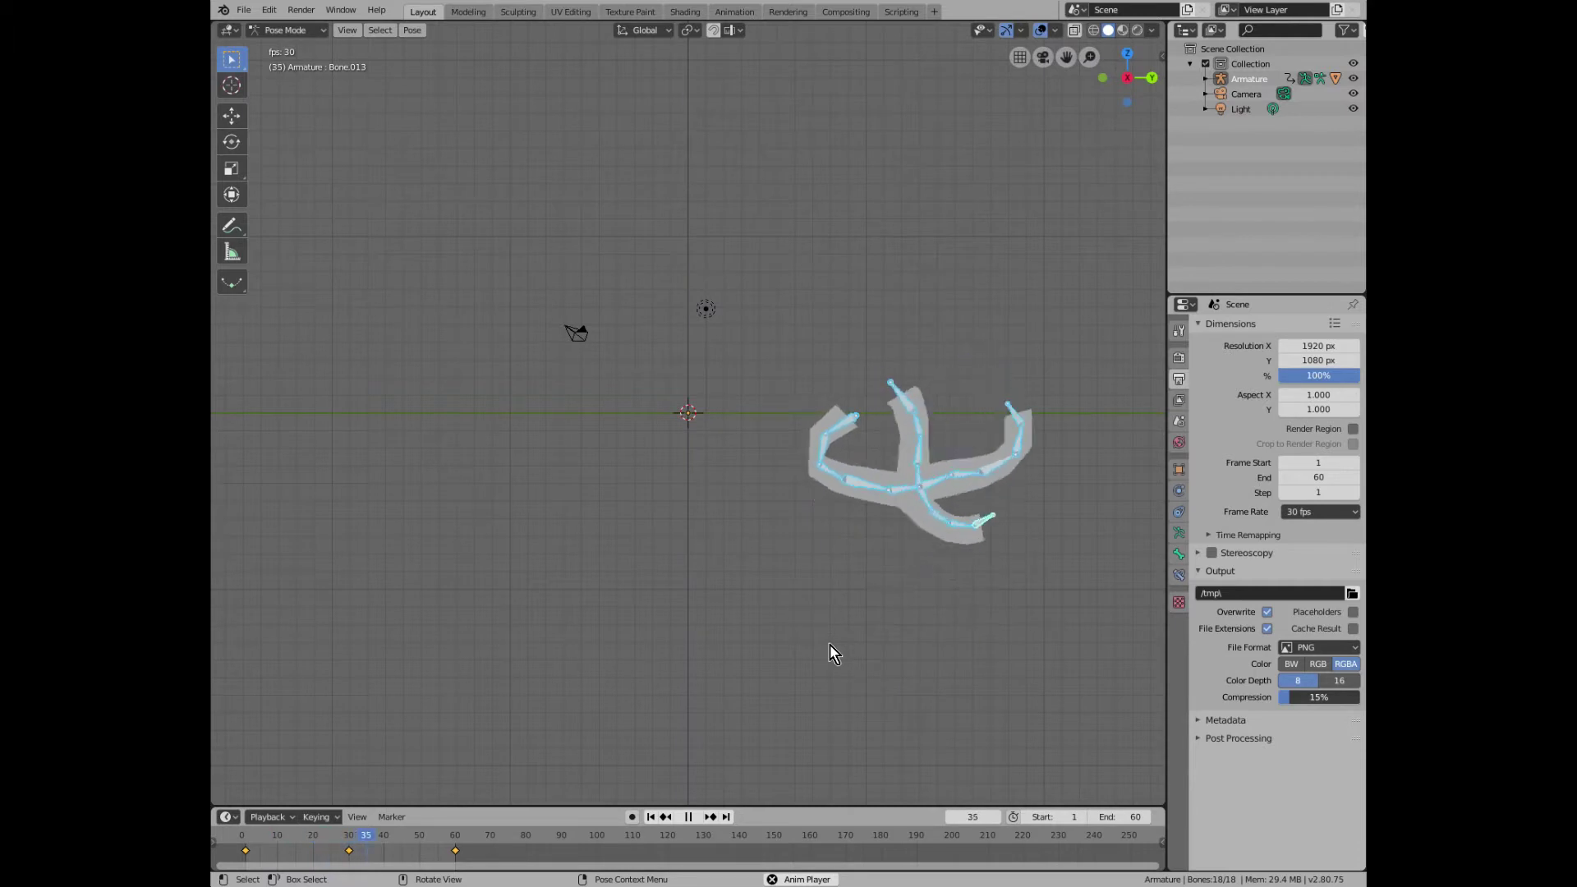
{"action": "key", "text": "space"}
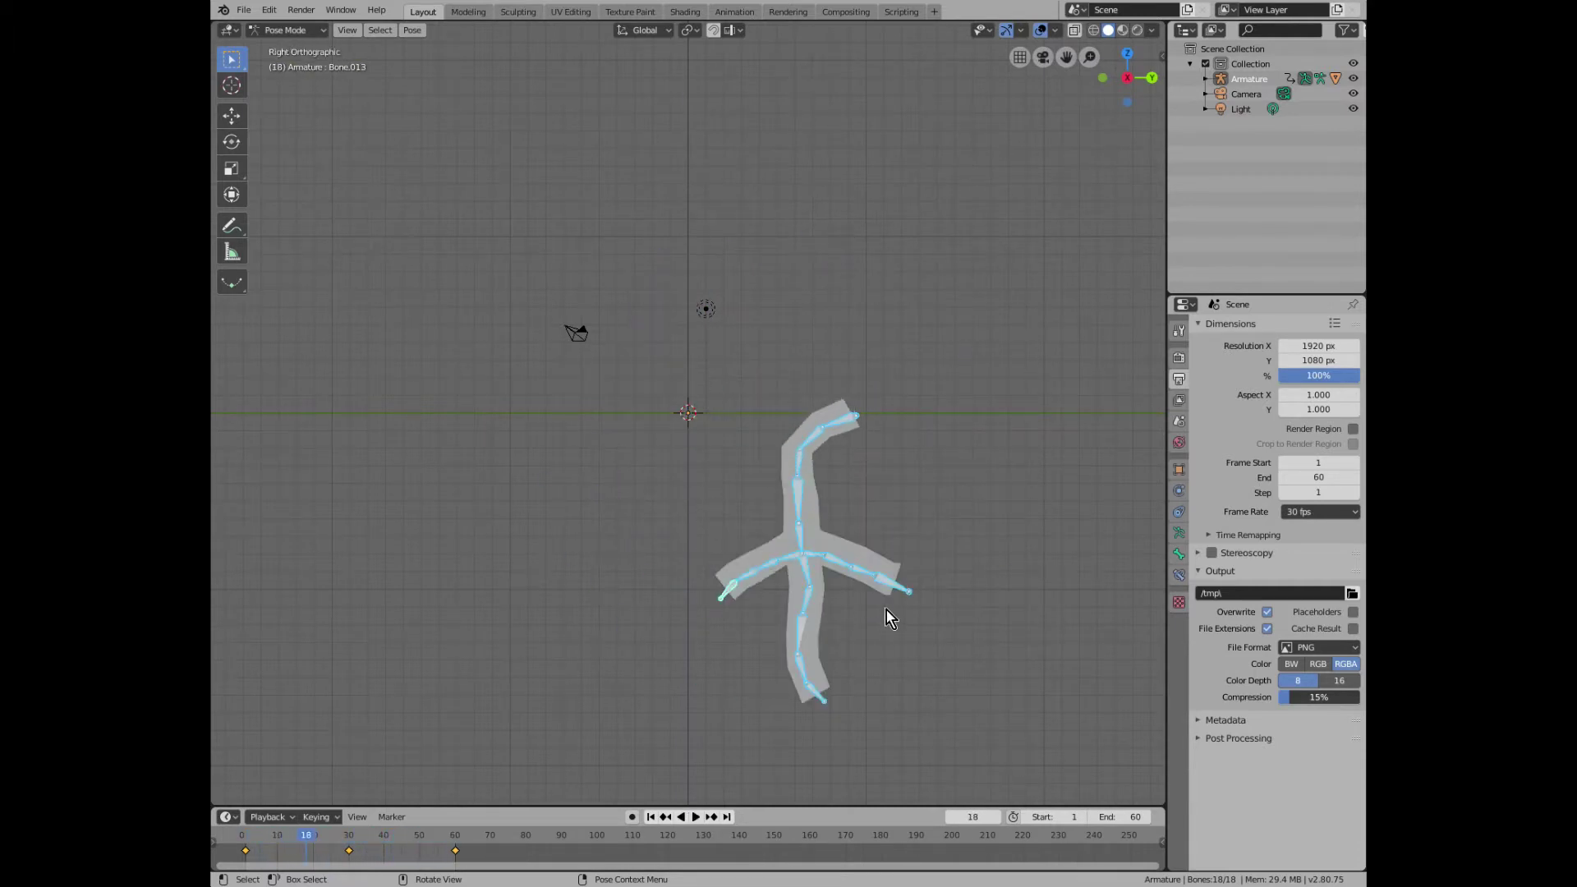
- Set the render resolution to 320 × 240 px in Output Properties
{"action": "left_click", "coordinate": [1179, 360]}
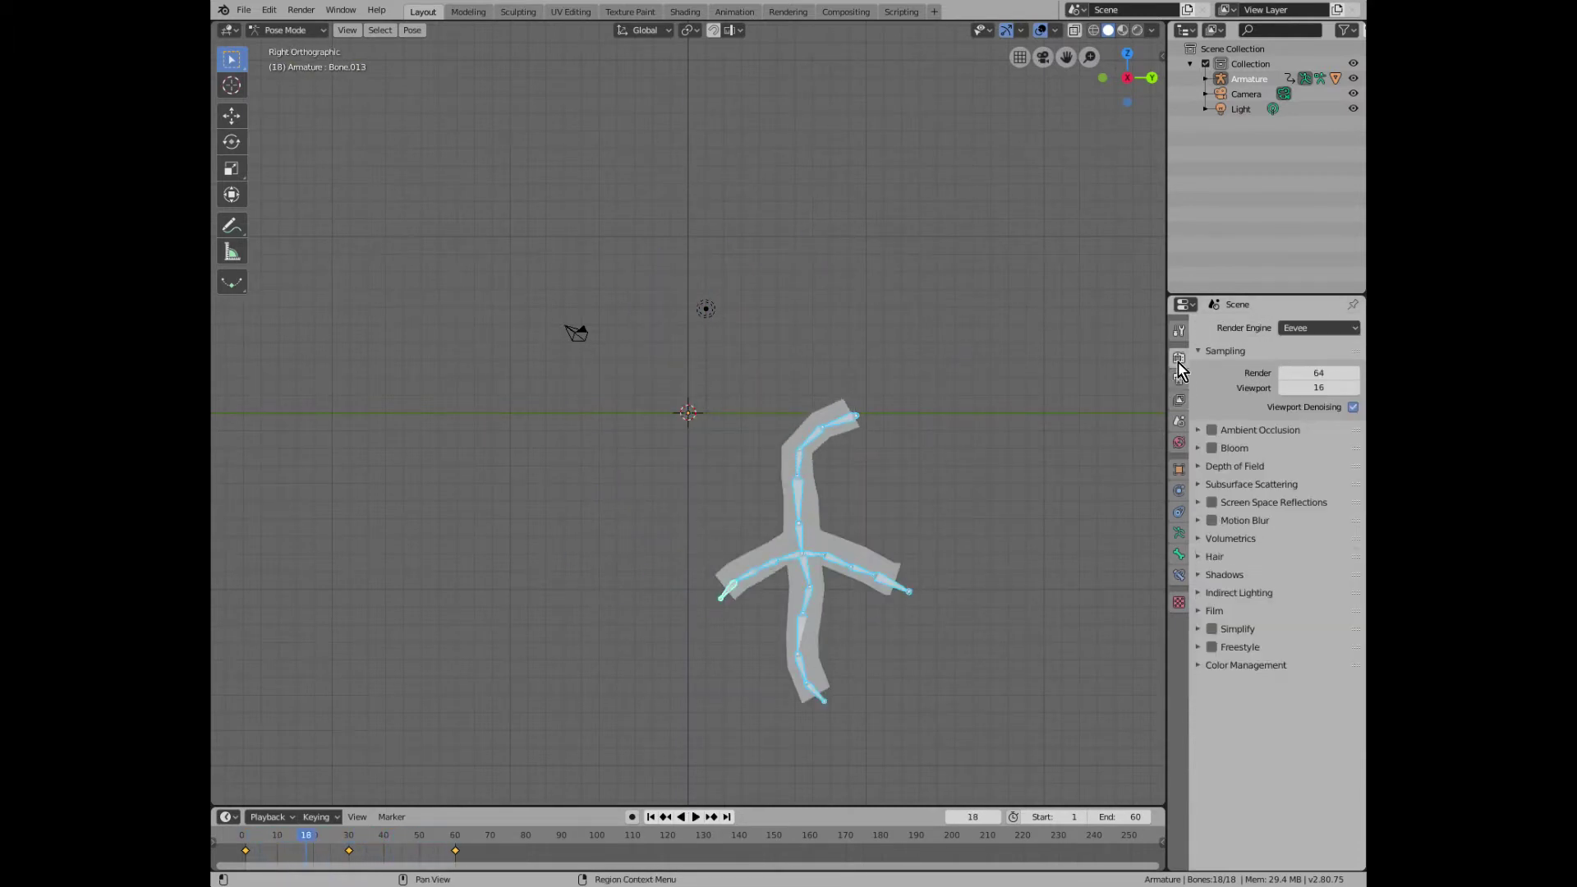
{"action": "left_click", "coordinate": [1179, 380]}
{"action": "double_click", "coordinate": [1318, 346]}
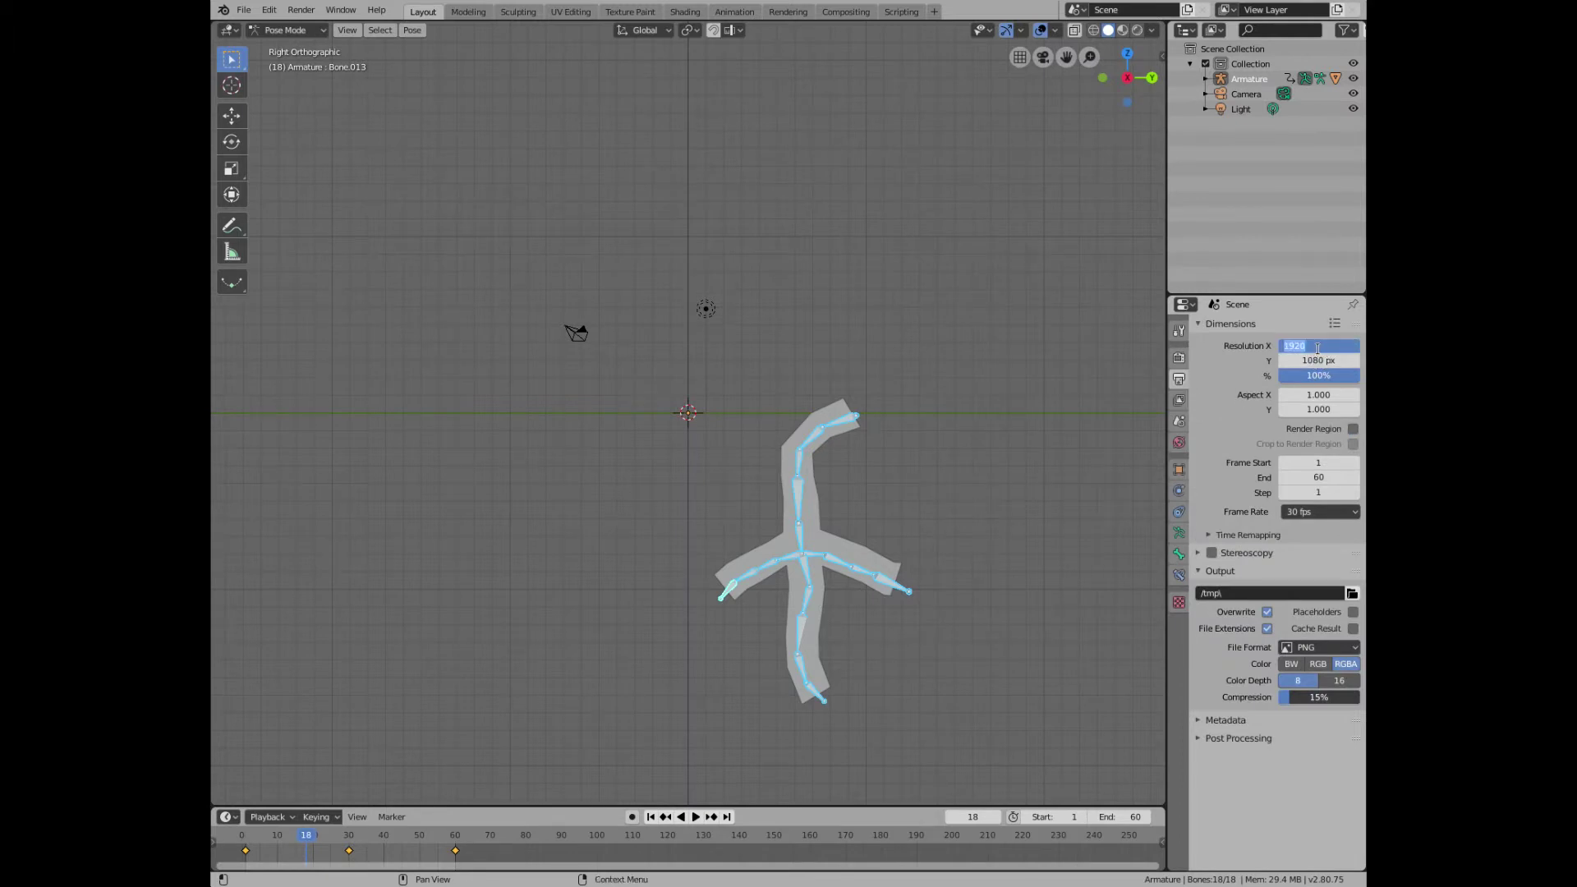
{"action": "type", "text": "320"}
{"action": "key", "text": "Tab"}
{"action": "type", "text": "40"}
{"action": "key", "text": "Return"}
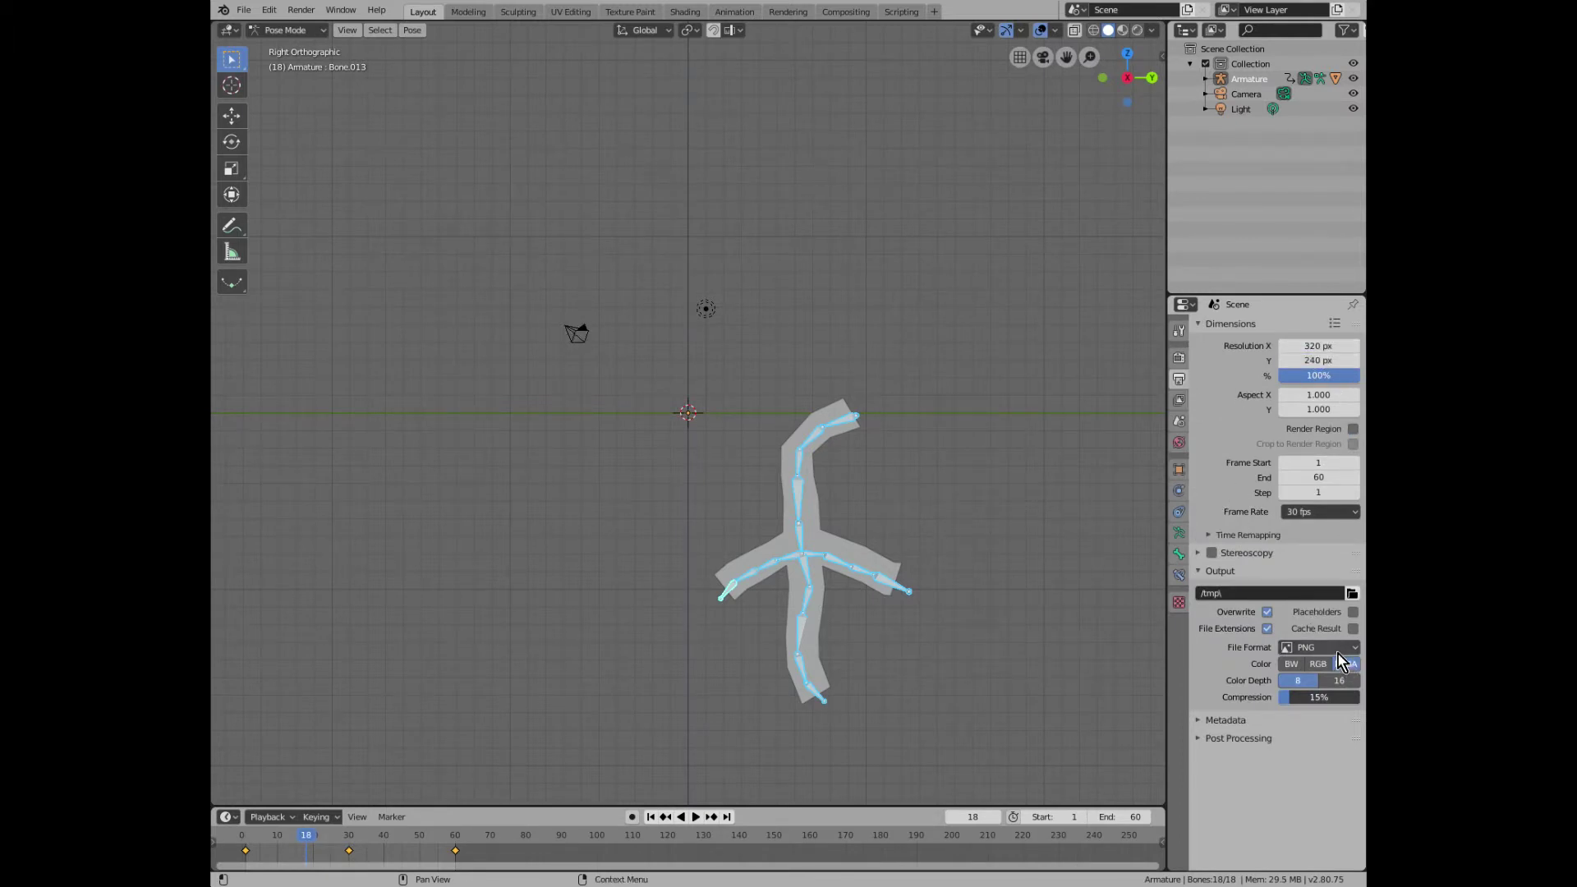
- Set the output file format to FFmpeg video and switch the viewport to Rendered shading
{"action": "left_click", "coordinate": [1323, 648]}
{"action": "left_click", "coordinate": [1310, 736]}
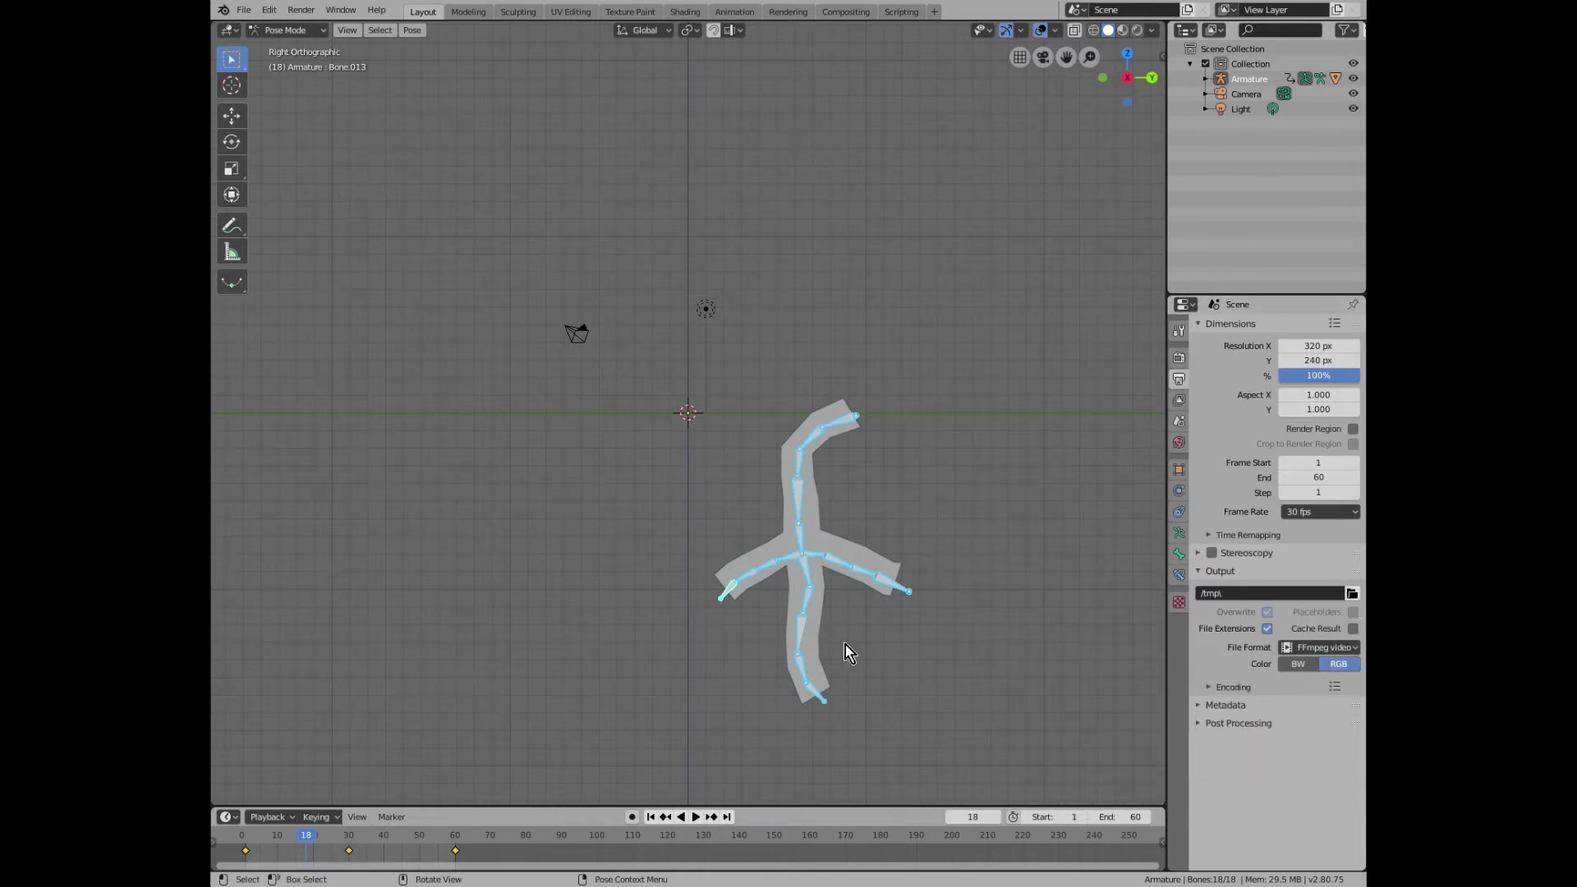
{"action": "left_click", "coordinate": [1137, 30]}
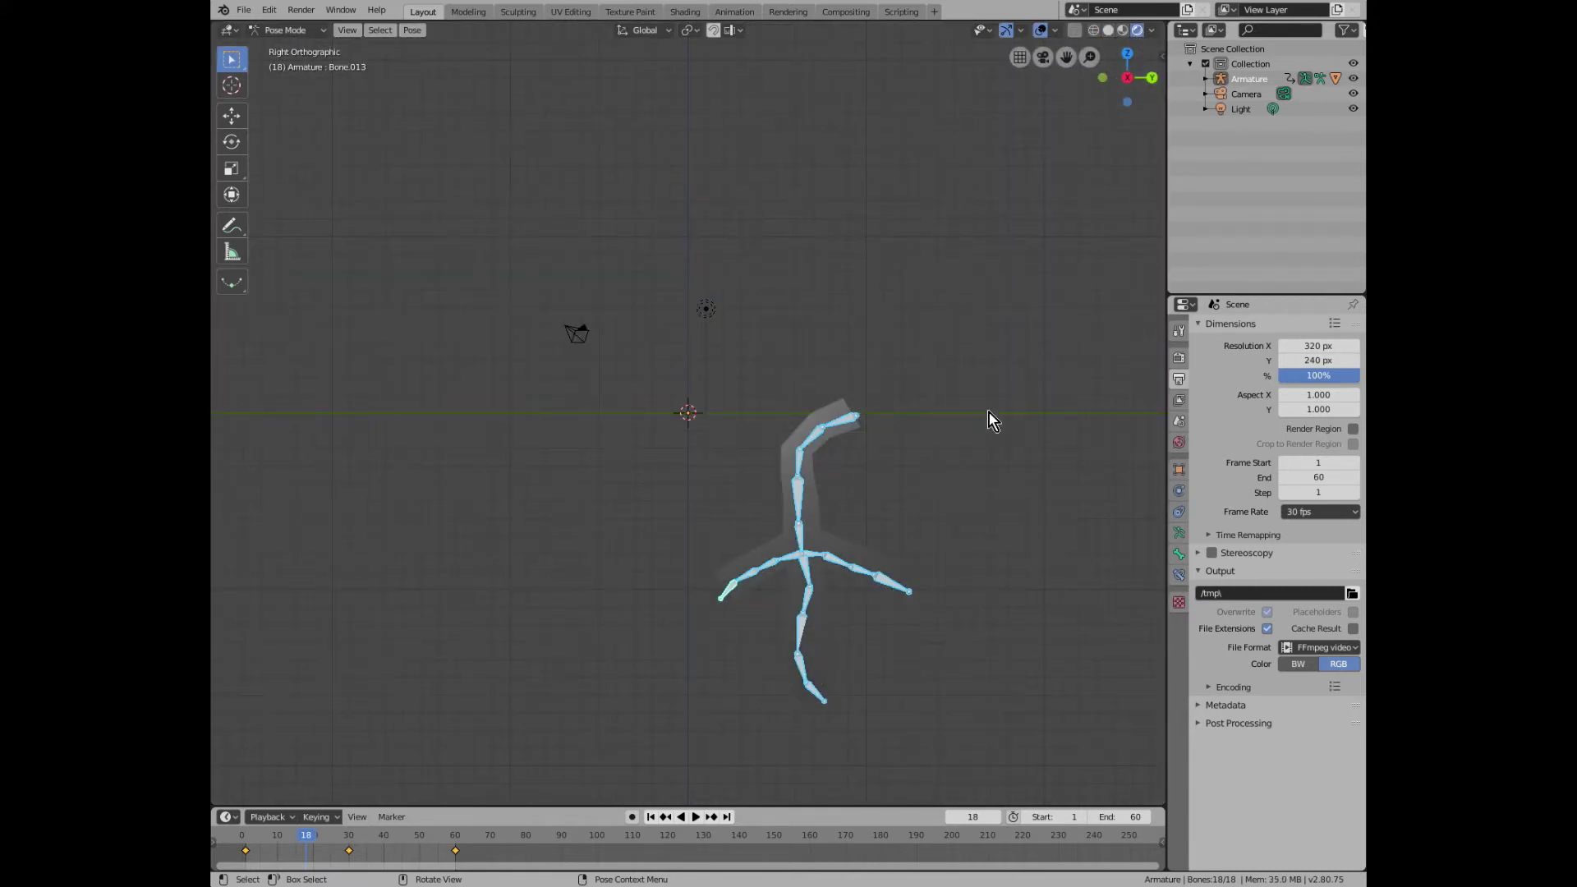
- Play the animation in Rendered shading, then render the full animation with Ctrl+F12
{"action": "key", "text": "space"}
{"action": "key", "text": "space"}
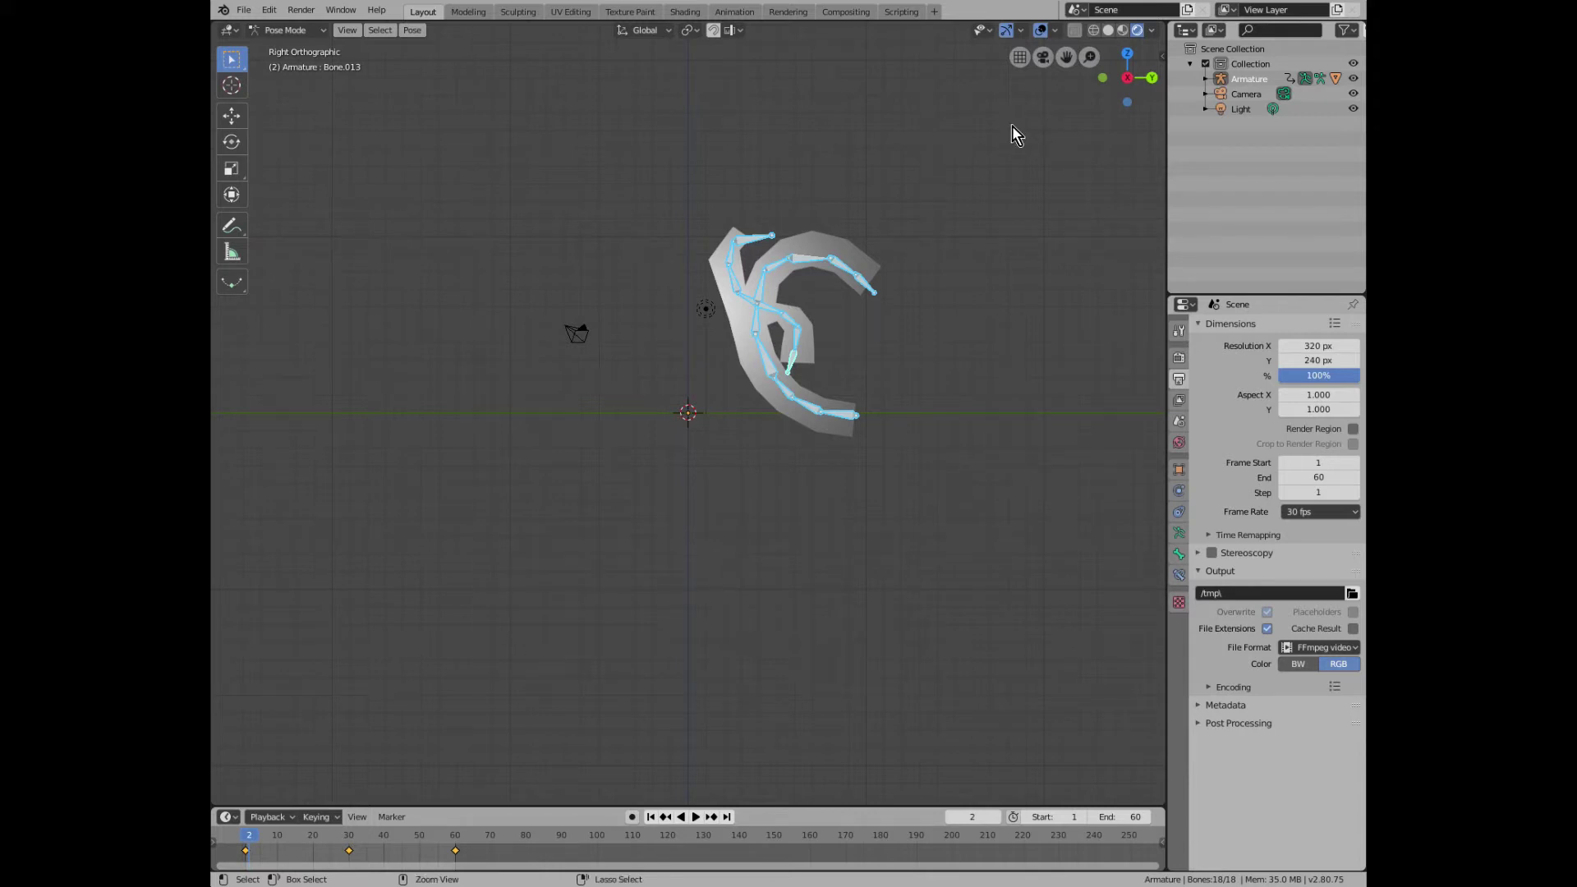
{"action": "key", "text": "ctrl+F12"}
- Enter camera view and open the View settings in the sidebar
{"action": "left_click", "coordinate": [1040, 59]}
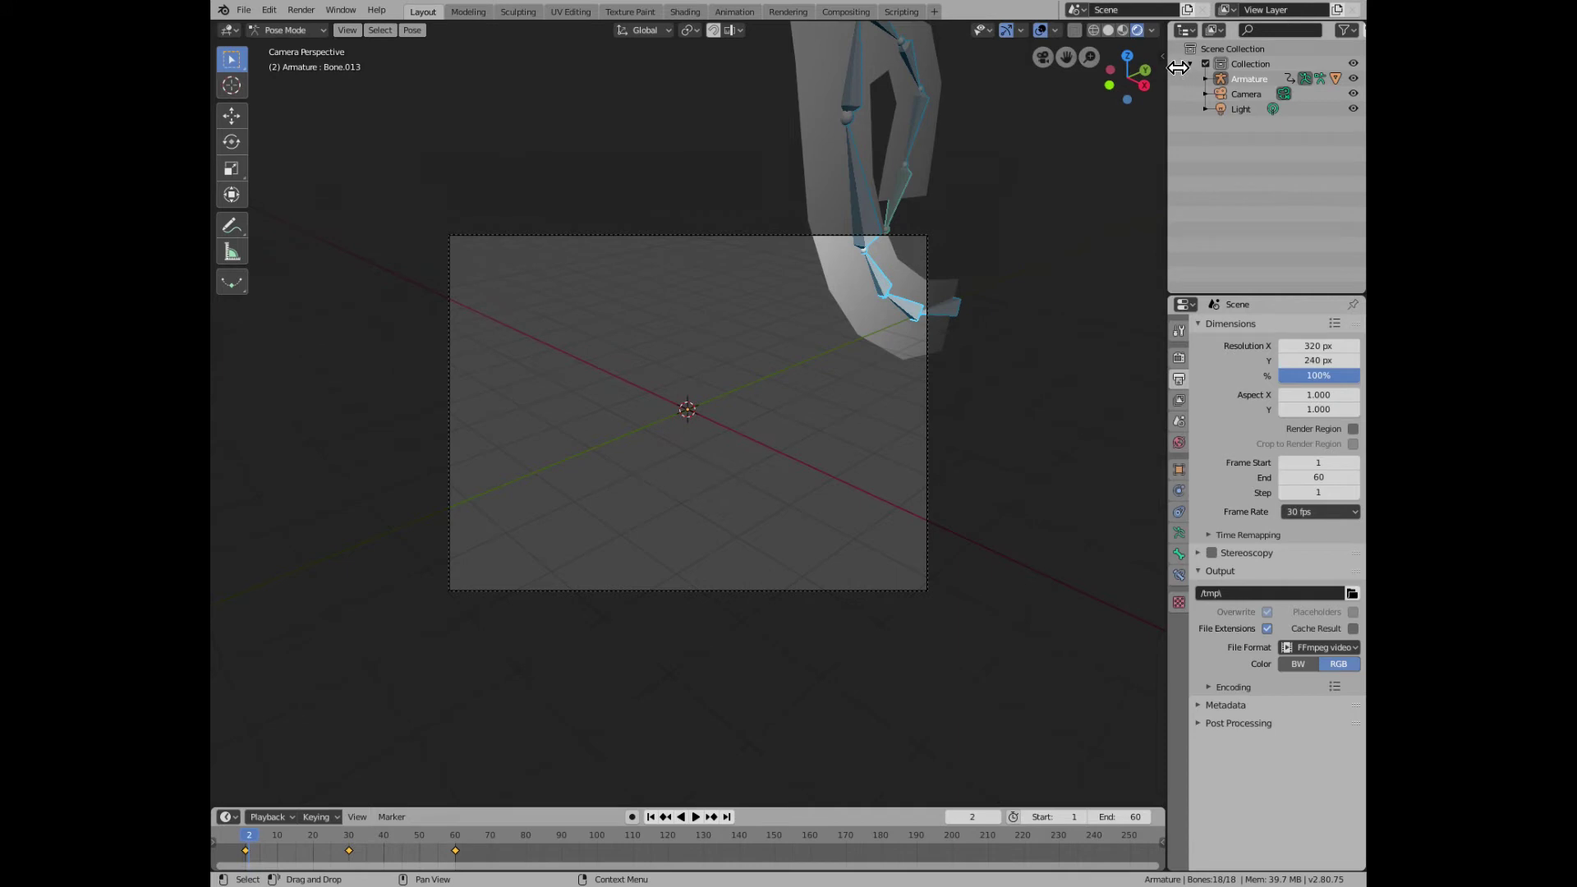
{"action": "key", "text": "n"}
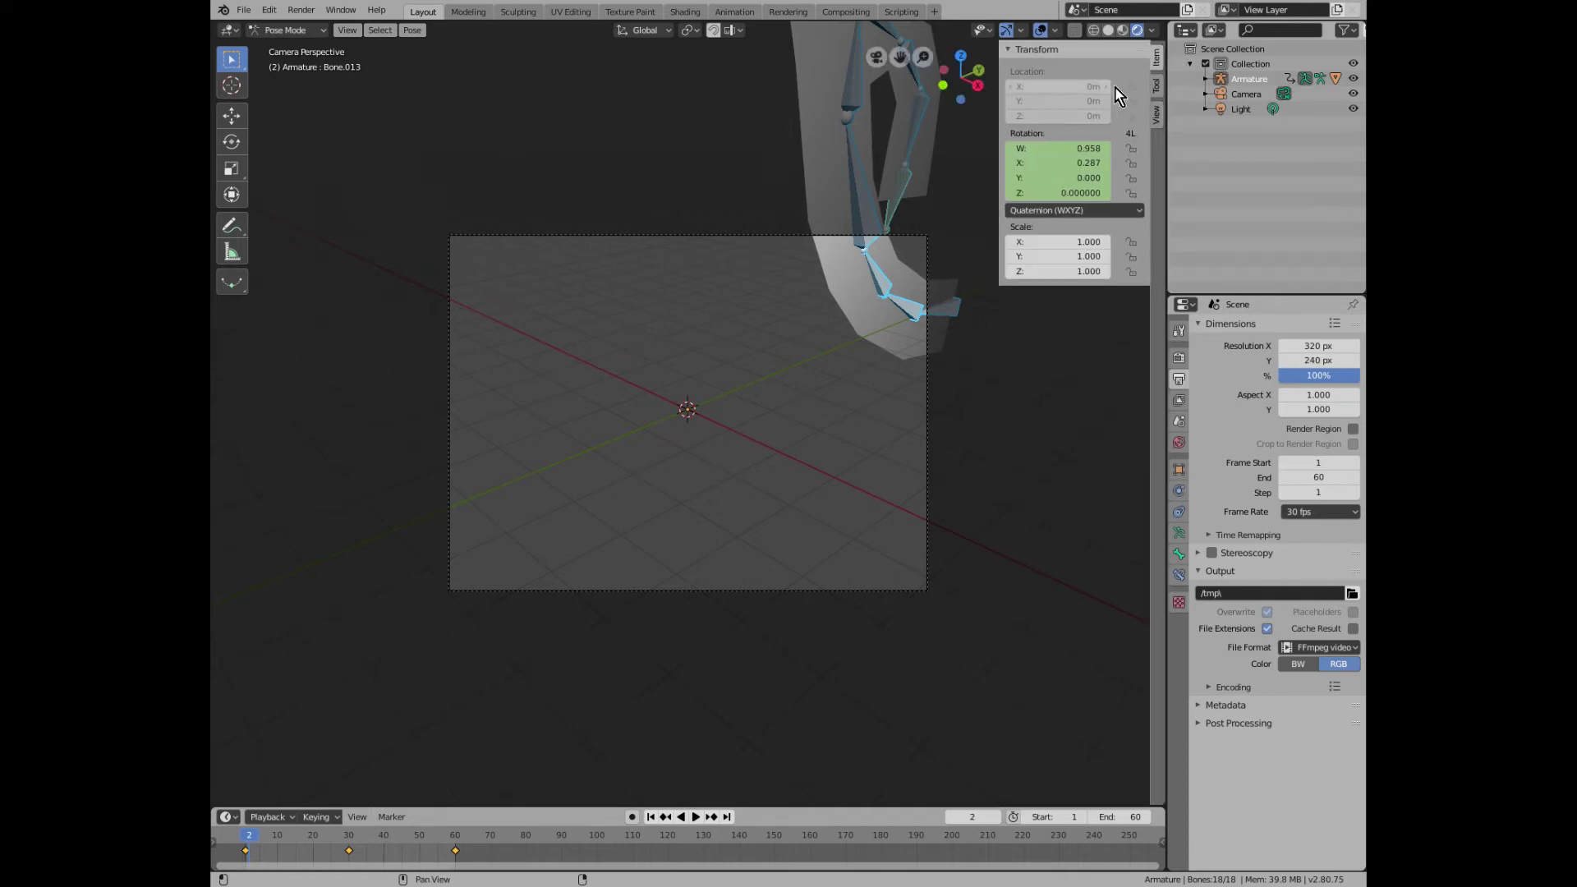
{"action": "left_click", "coordinate": [1157, 115]}
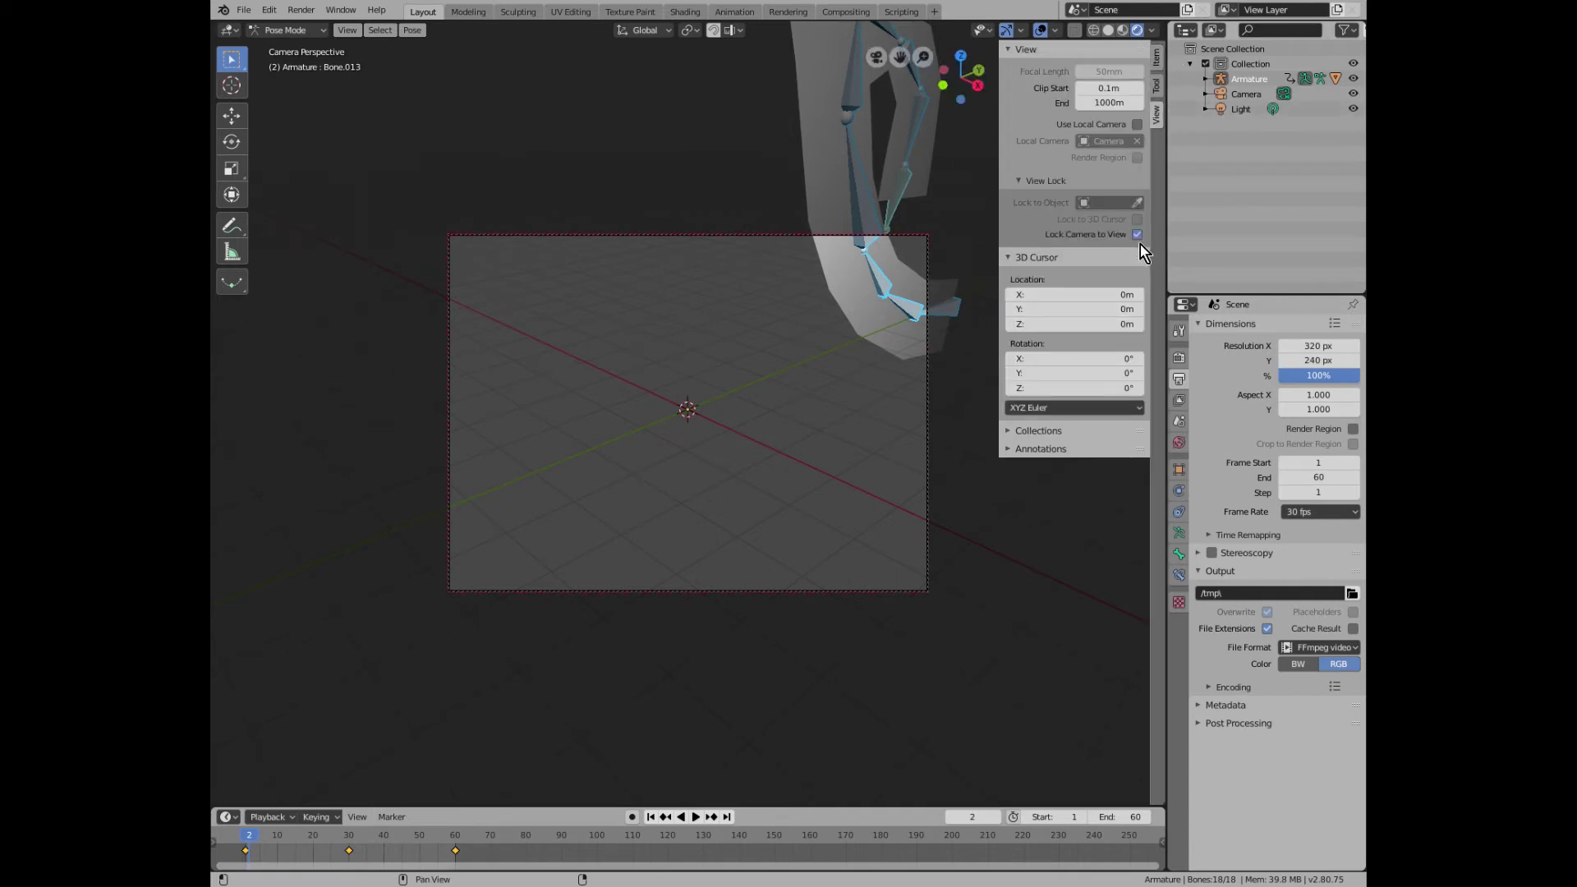
{"action": "scroll", "coordinate": [711, 416], "scroll_direction": "down", "scroll_amount": 4}
{"action": "scroll", "coordinate": [694, 409], "scroll_direction": "down", "scroll_amount": 2}
{"action": "scroll", "coordinate": [781, 391], "scroll_direction": "down", "scroll_amount": 2}
{"action": "scroll", "coordinate": [819, 437], "scroll_direction": "down", "scroll_amount": 1}
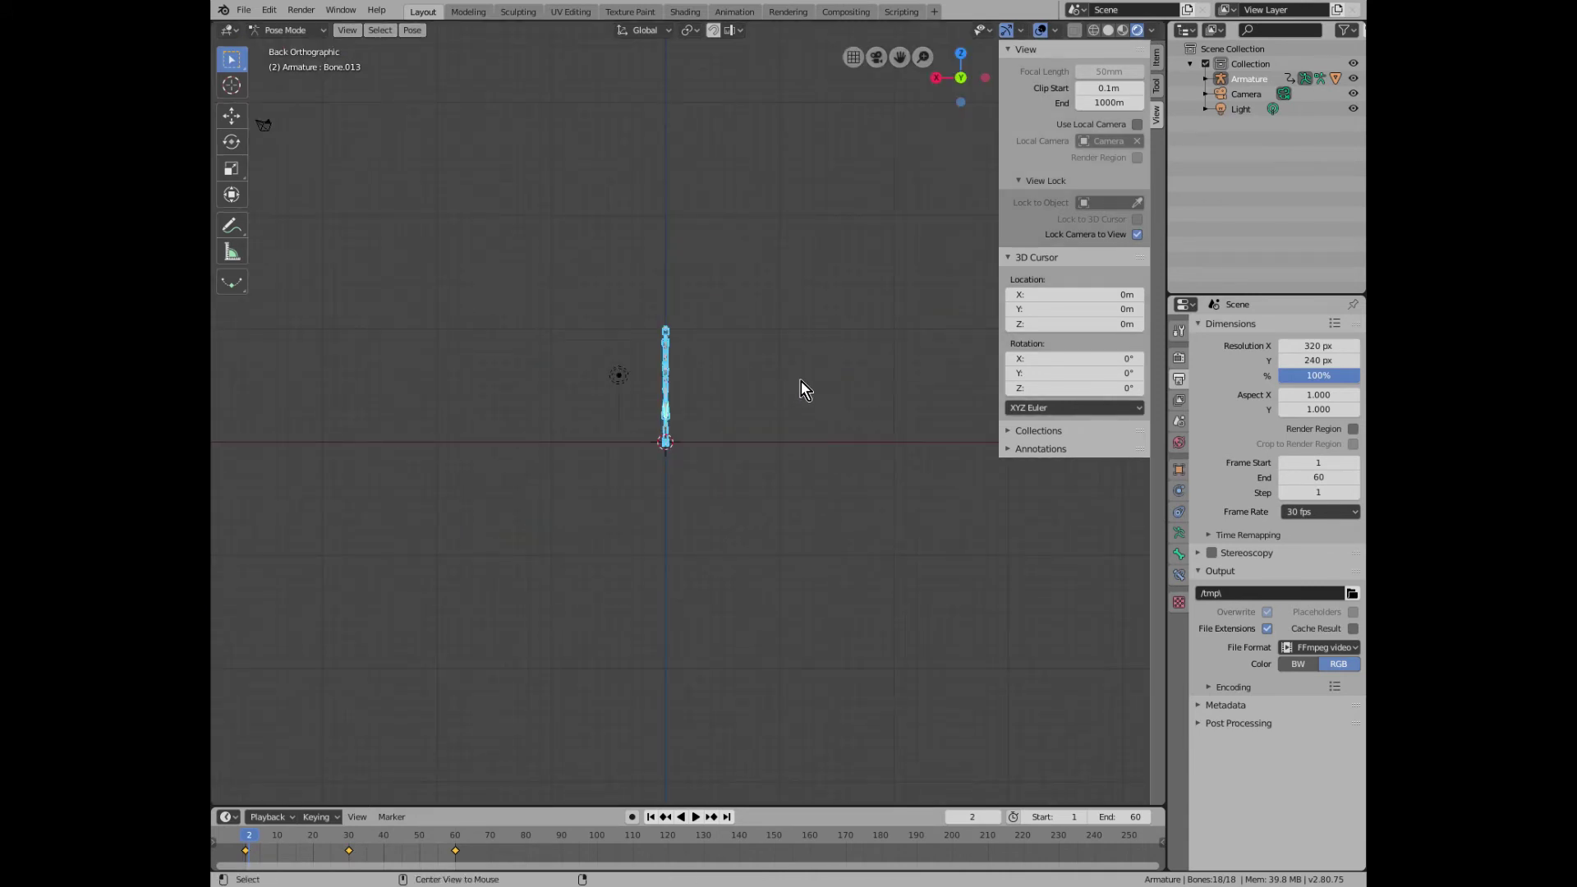
- Reposition the camera to frame the armature and preview the animation through it
{"action": "mouse_move", "coordinate": [845, 269]}
{"action": "middle_mouse_down"}
{"action": "mouse_move", "coordinate": [865, 331]}
{"action": "mouse_move", "coordinate": [771, 359]}
{"action": "middle_mouse_up"}
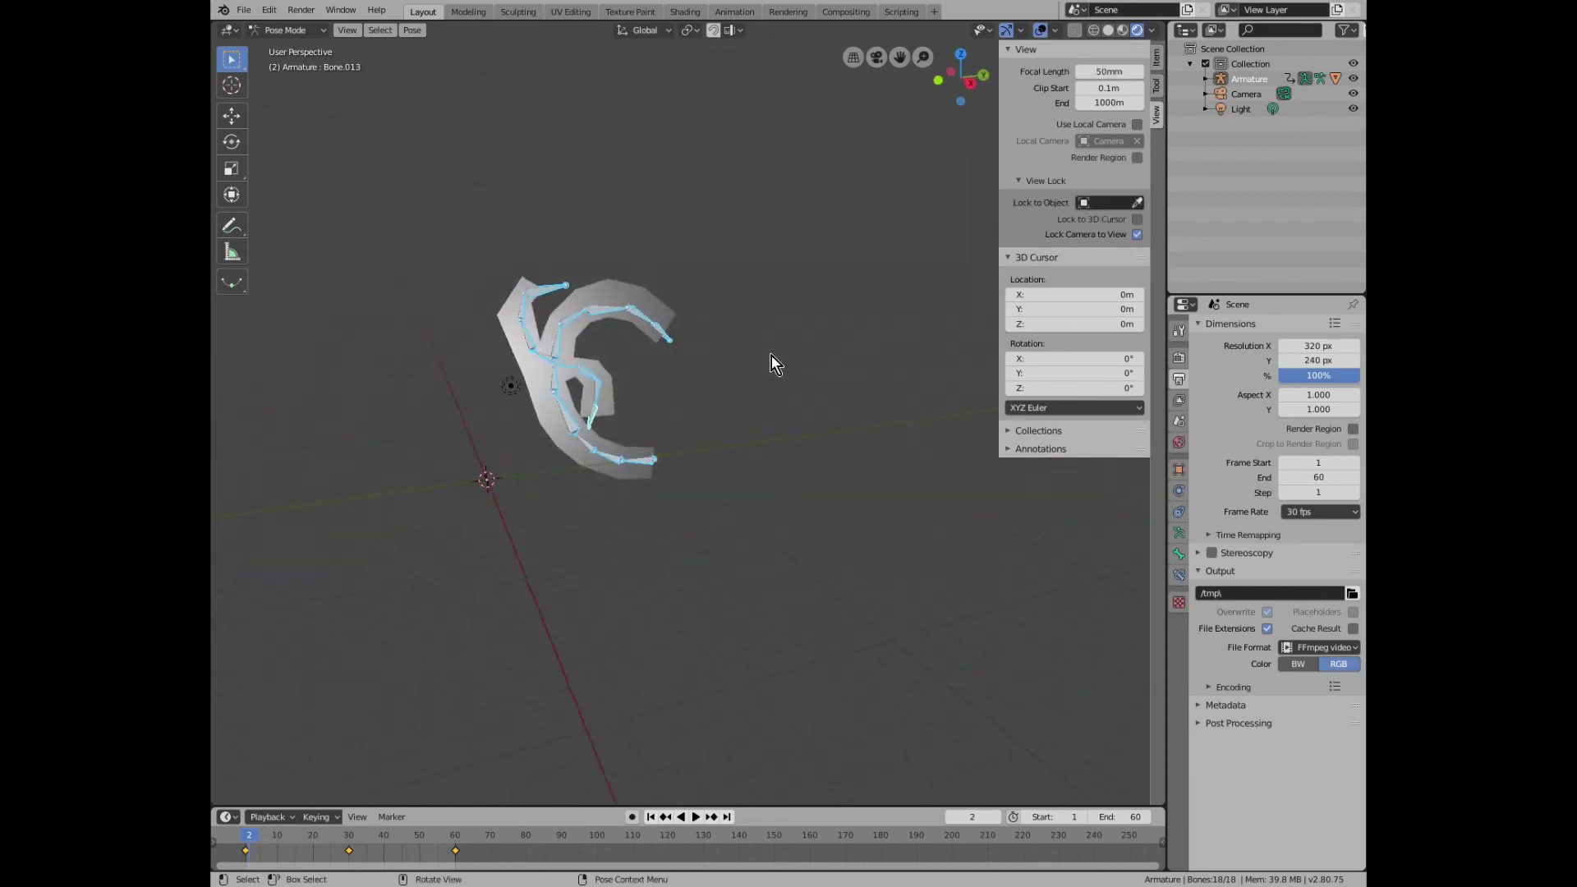
{"action": "left_click", "coordinate": [876, 58]}
{"action": "middle_click_drag", "start_coordinate": [826, 269], "coordinate": [842, 308]}
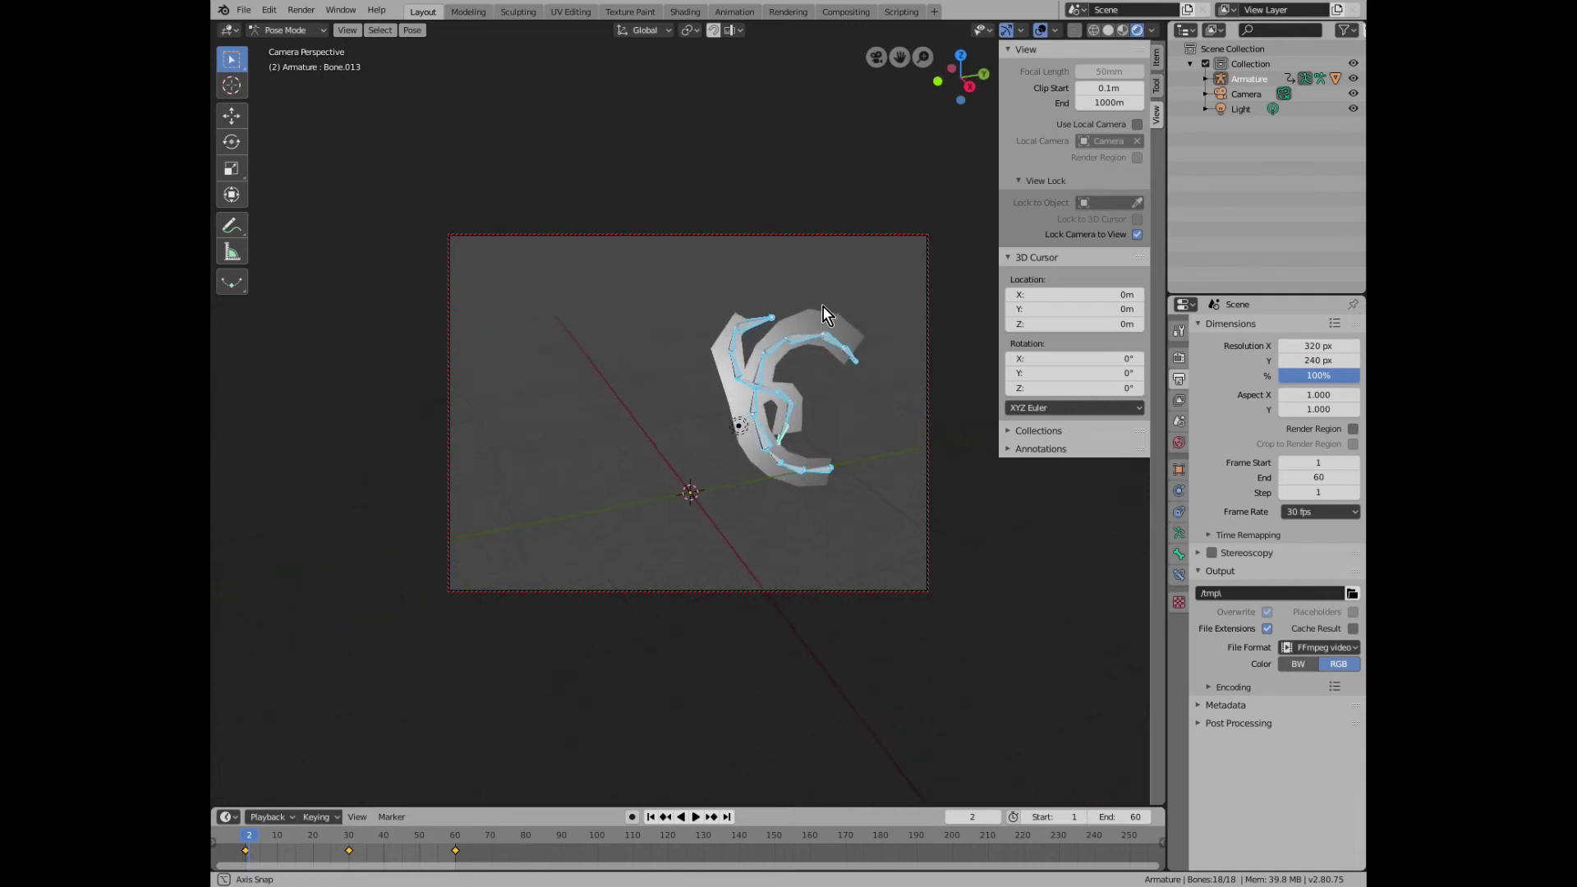
{"action": "key", "text": "space"}
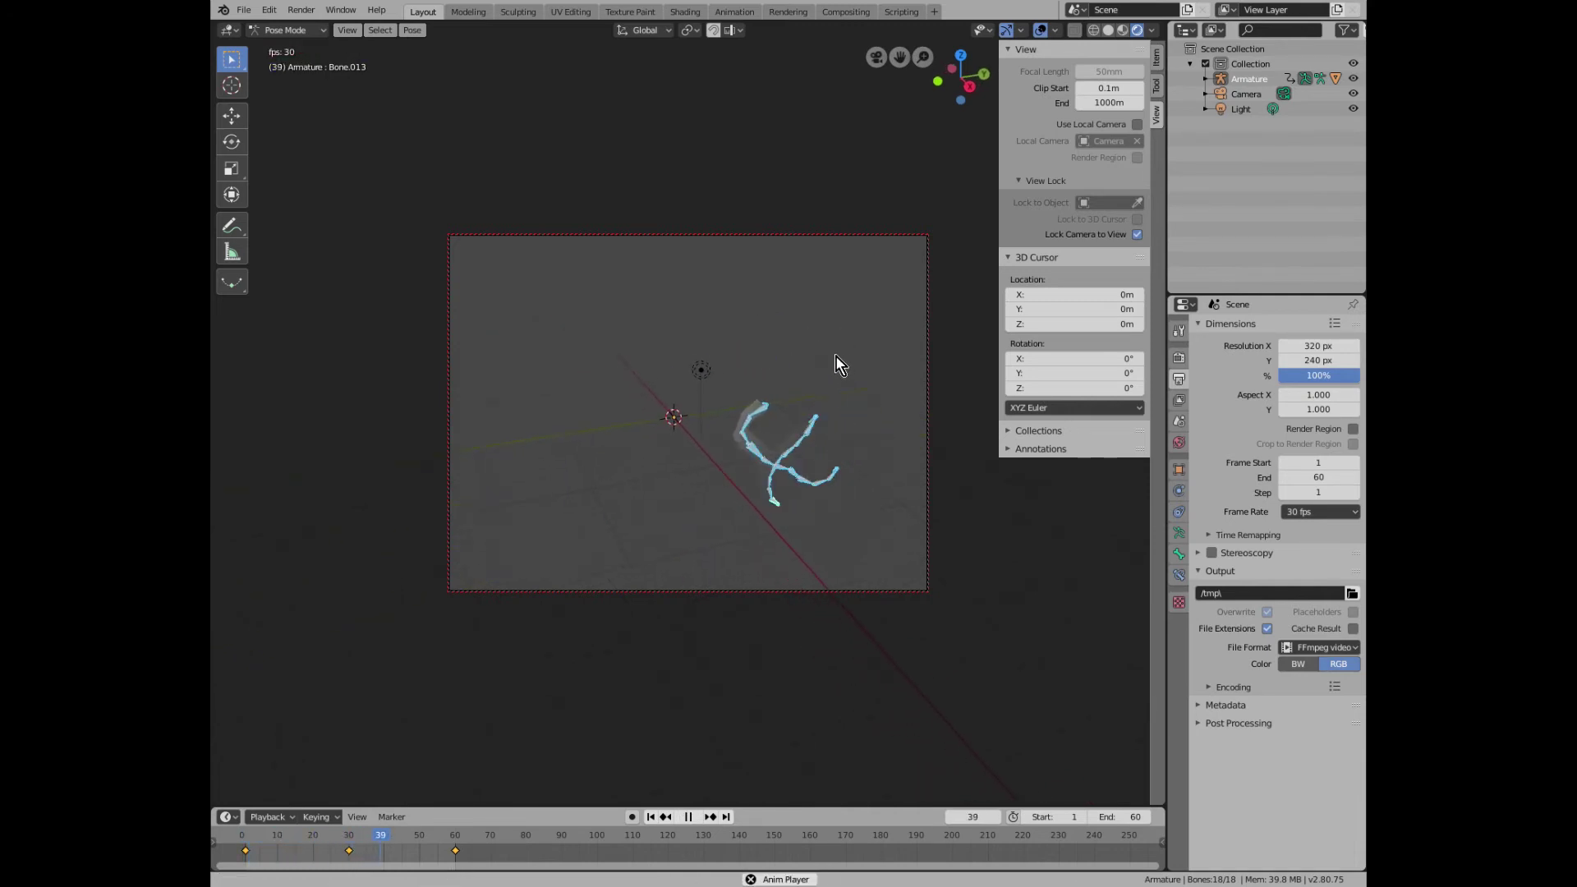
{"action": "middle_click_drag", "start_coordinate": [861, 368], "coordinate": [842, 356]}
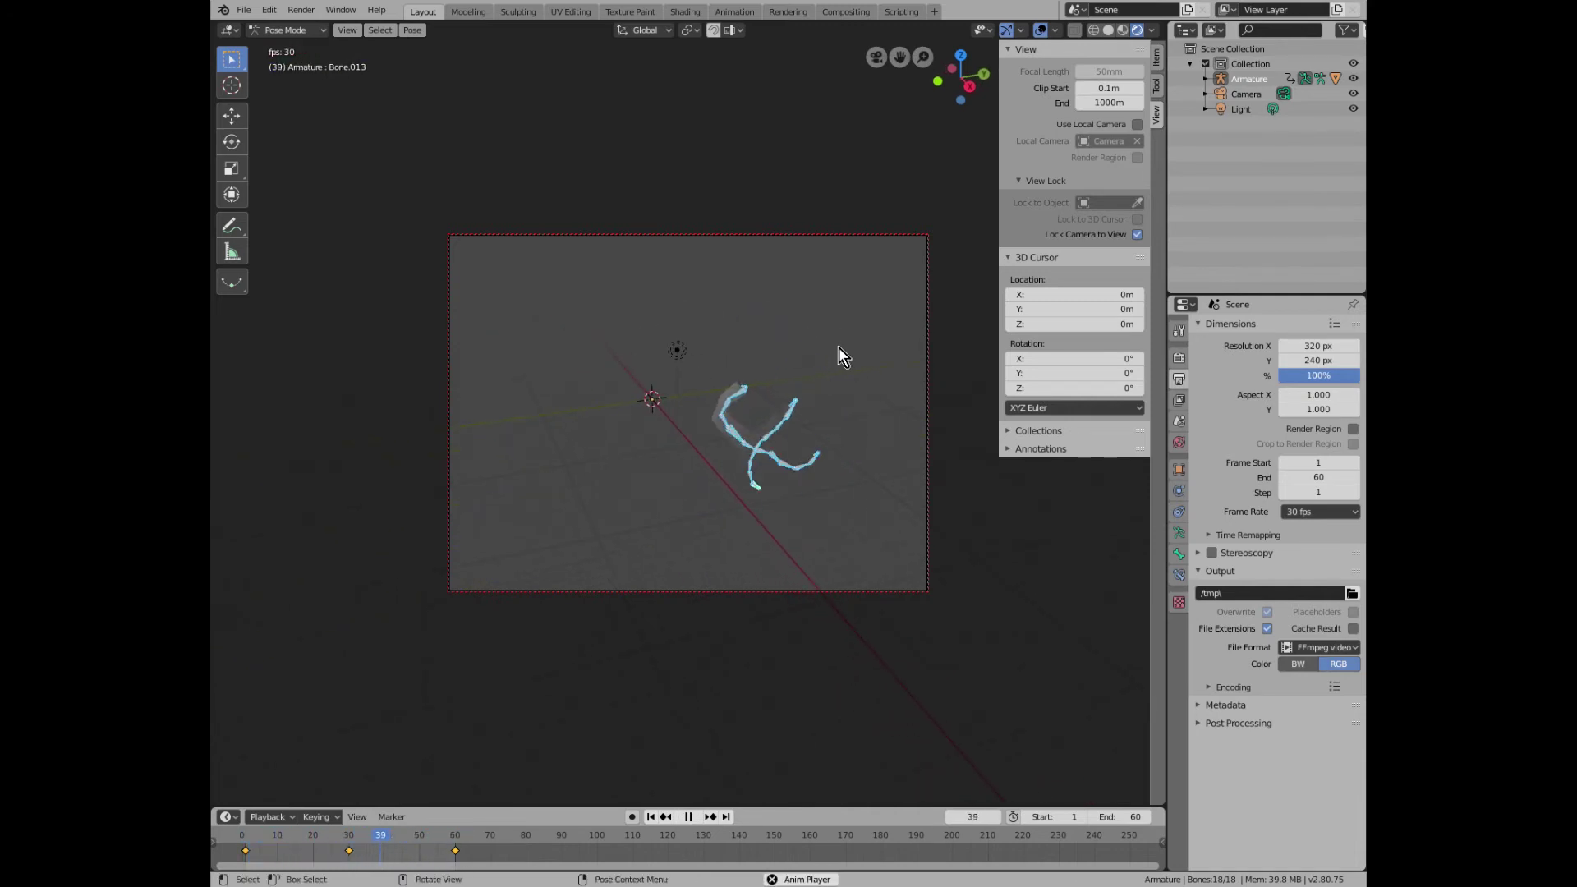
{"action": "key", "text": "space"}
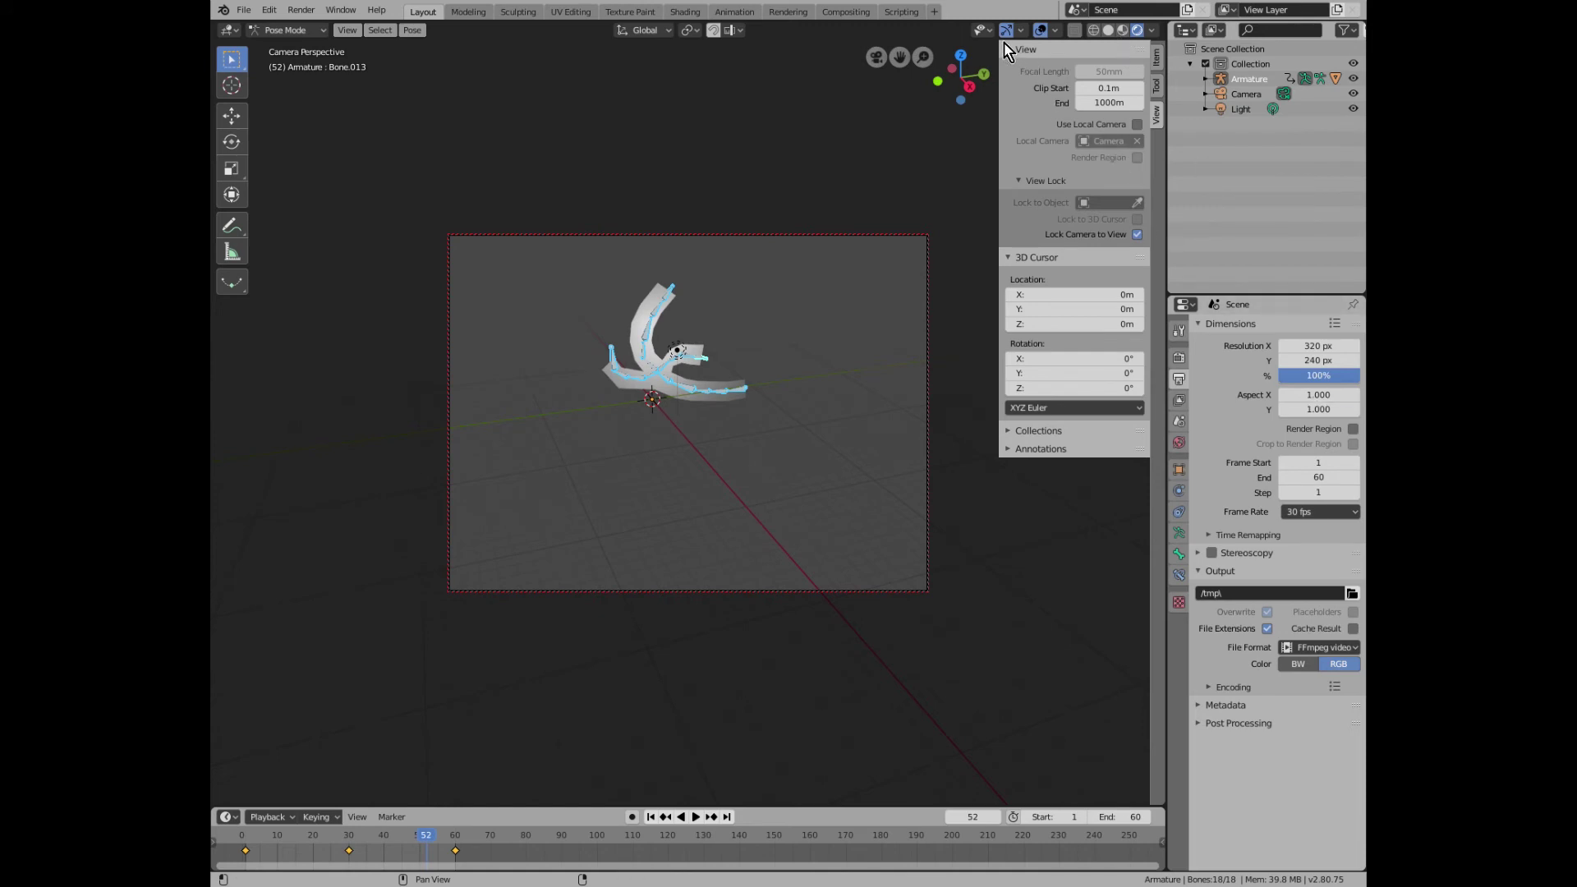
- Disable Lock Camera to View, leave camera view, and render the animation with Ctrl+F12
{"action": "left_click", "coordinate": [1138, 236]}
{"action": "left_click", "coordinate": [877, 59]}
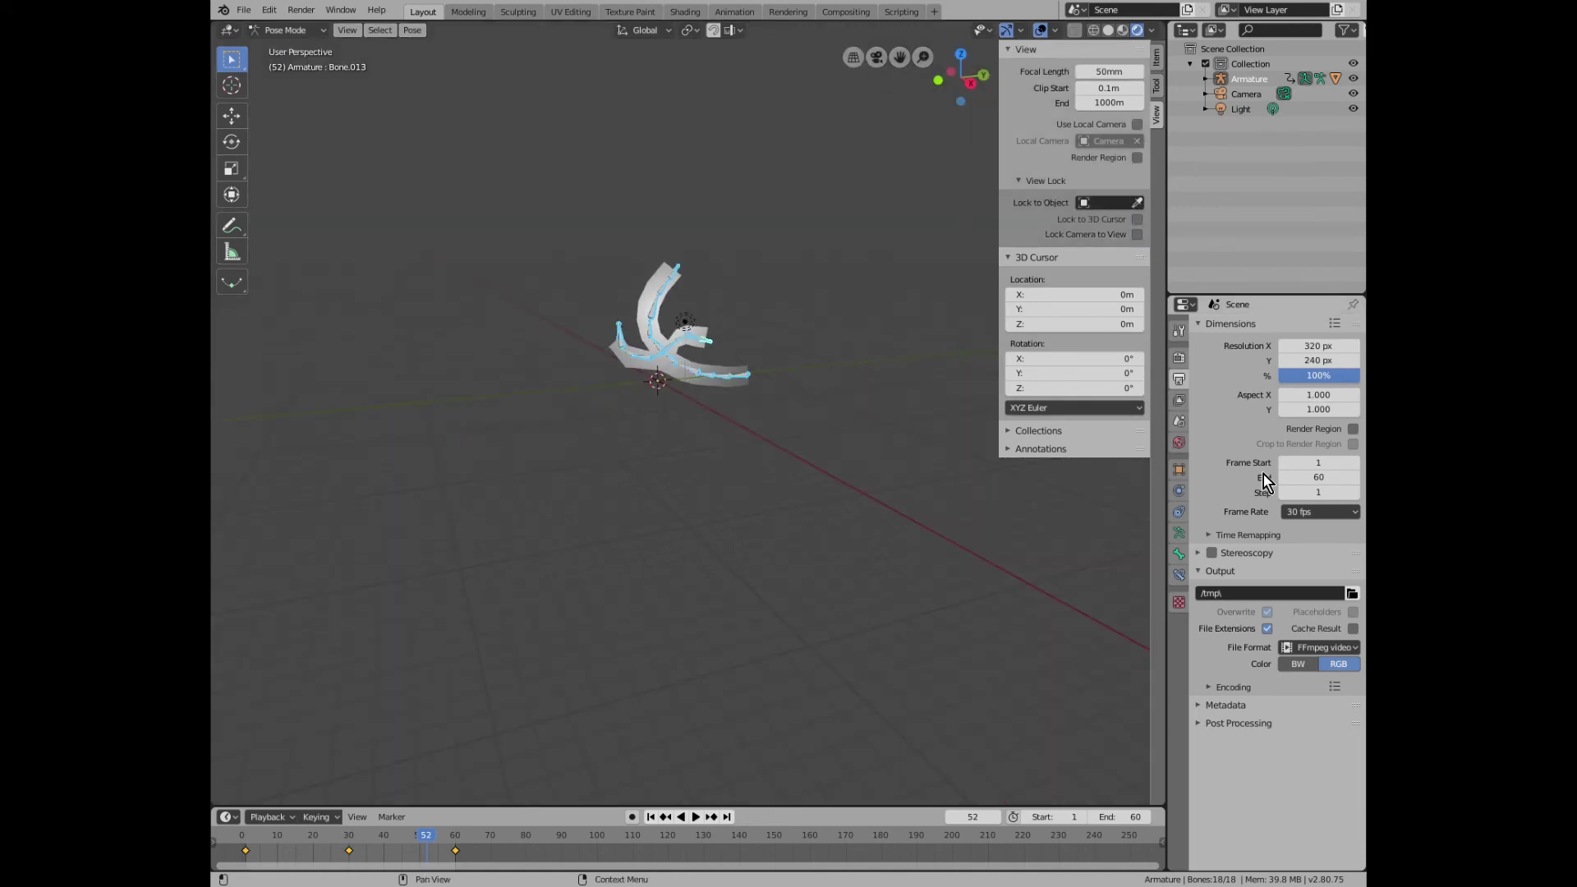
{"action": "key", "text": "ctrl+F12"}
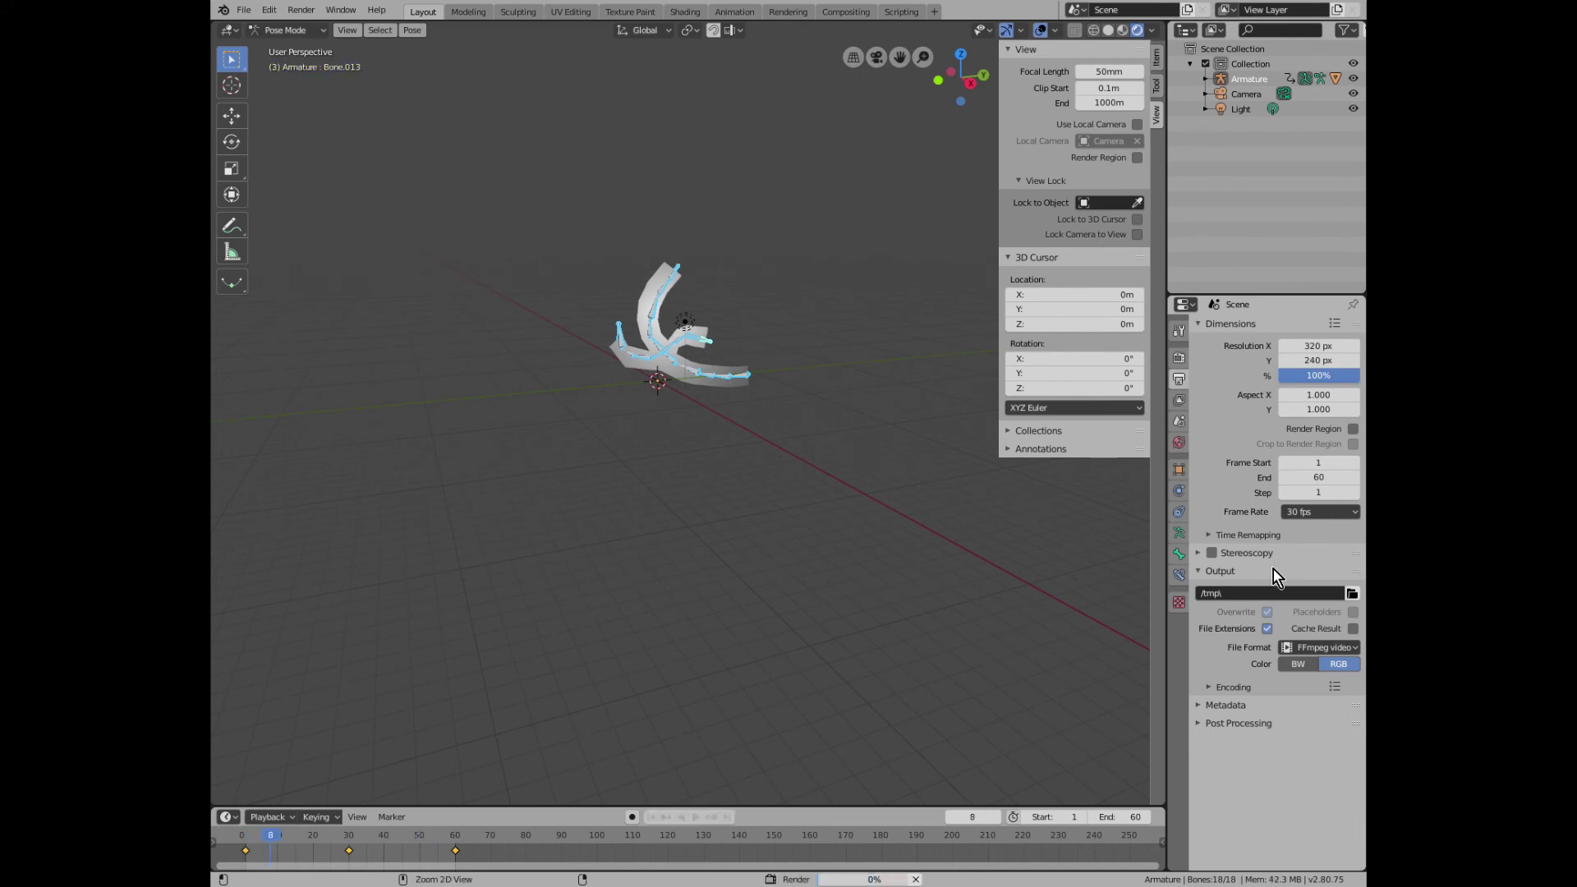